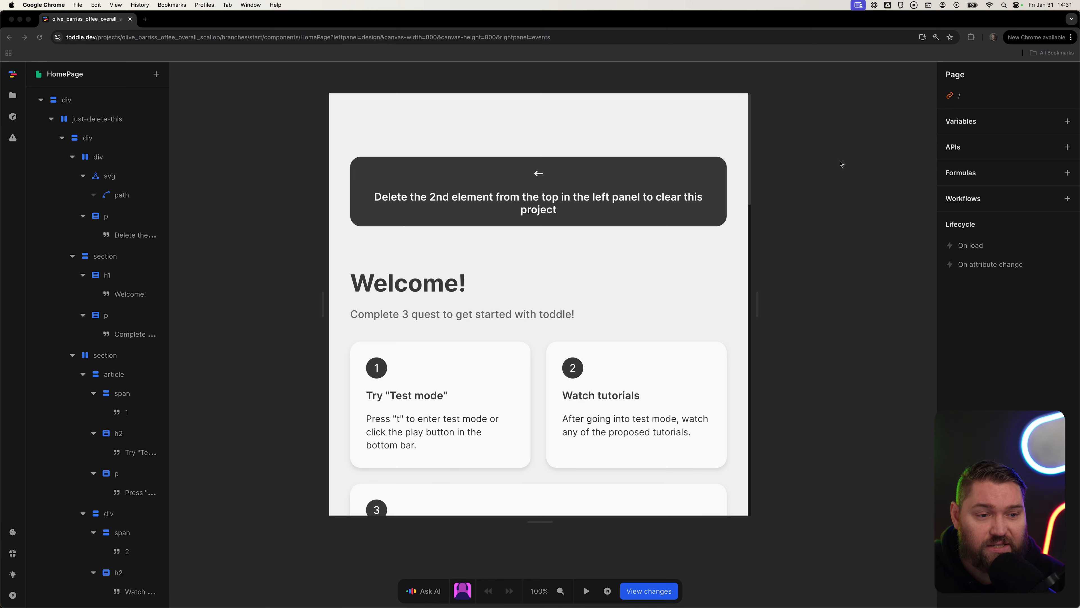
Add a new API by connecting a new Supabase service.
left_click(1068, 147)
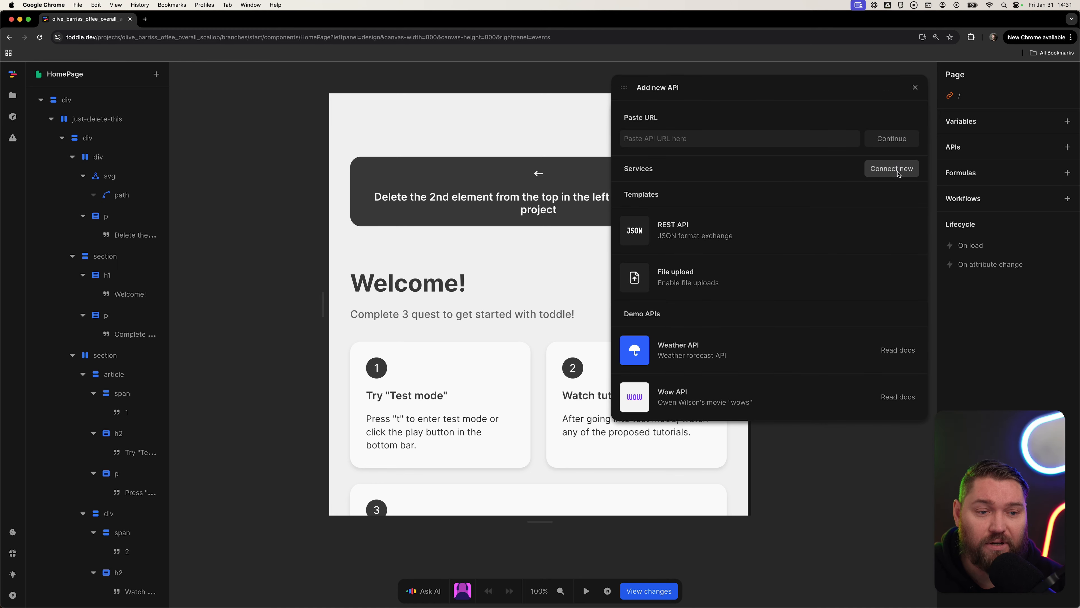
left_click(892, 169)
left_click(317, 129)
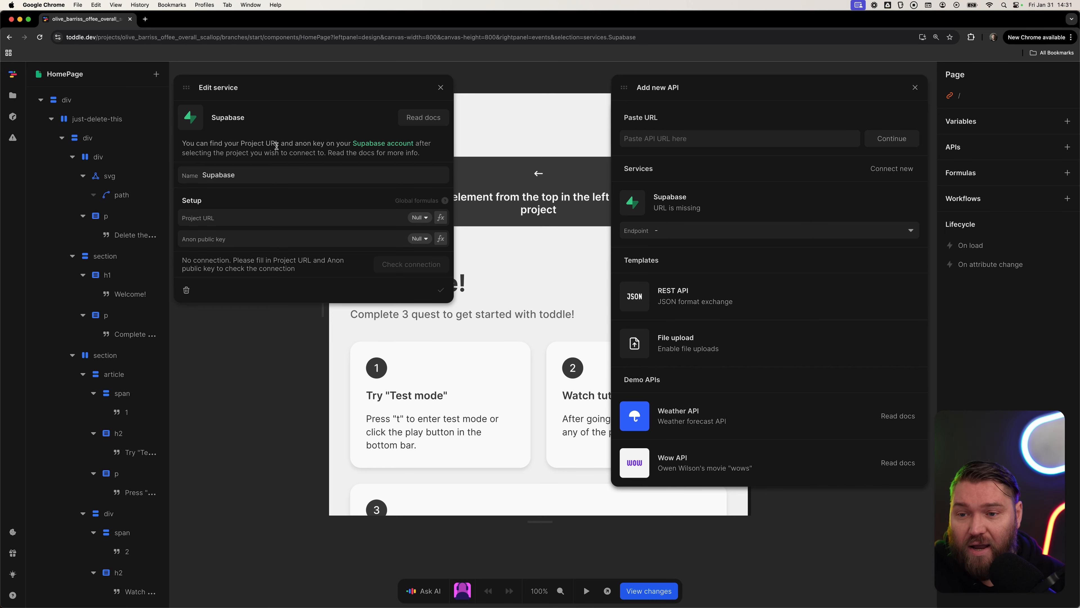
Open the Supabase account's demo project API settings and copy its Project URL.
left_click(390, 145)
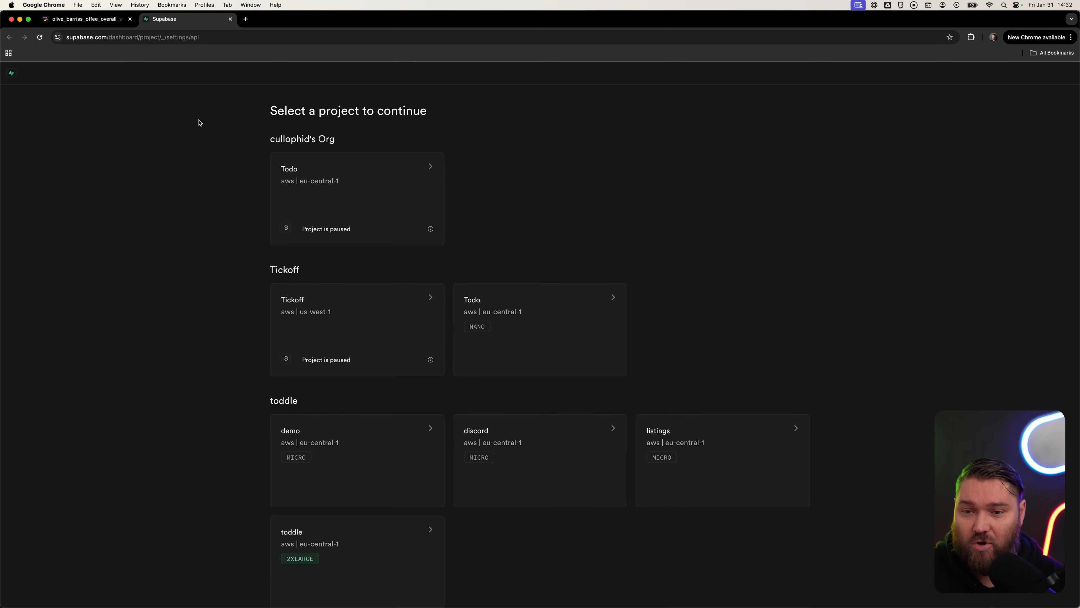
scroll(370, 380, "down", 3)
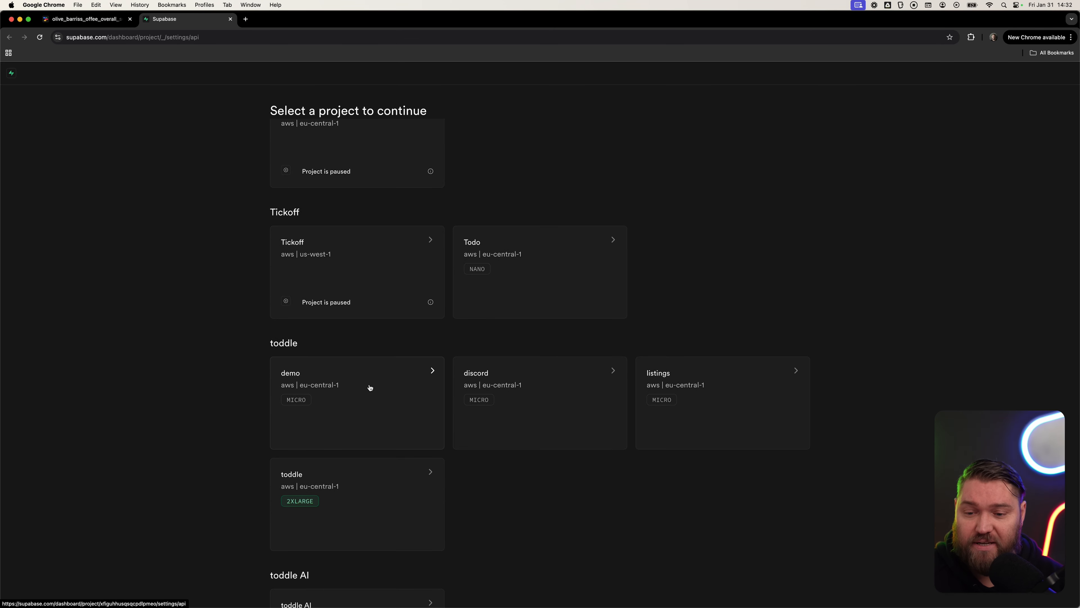
left_click(367, 377)
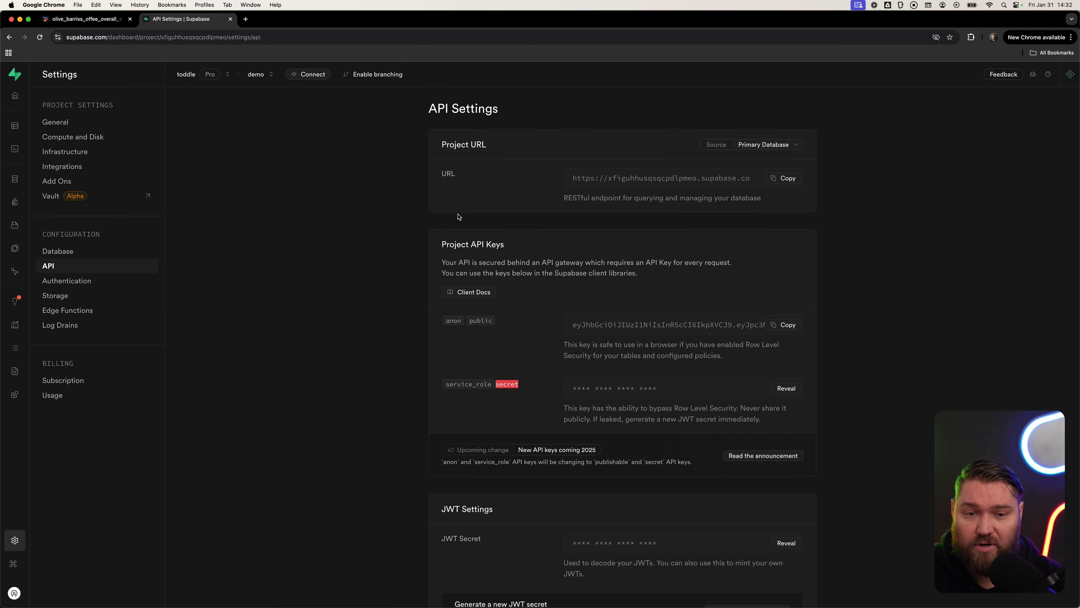
left_click(786, 178)
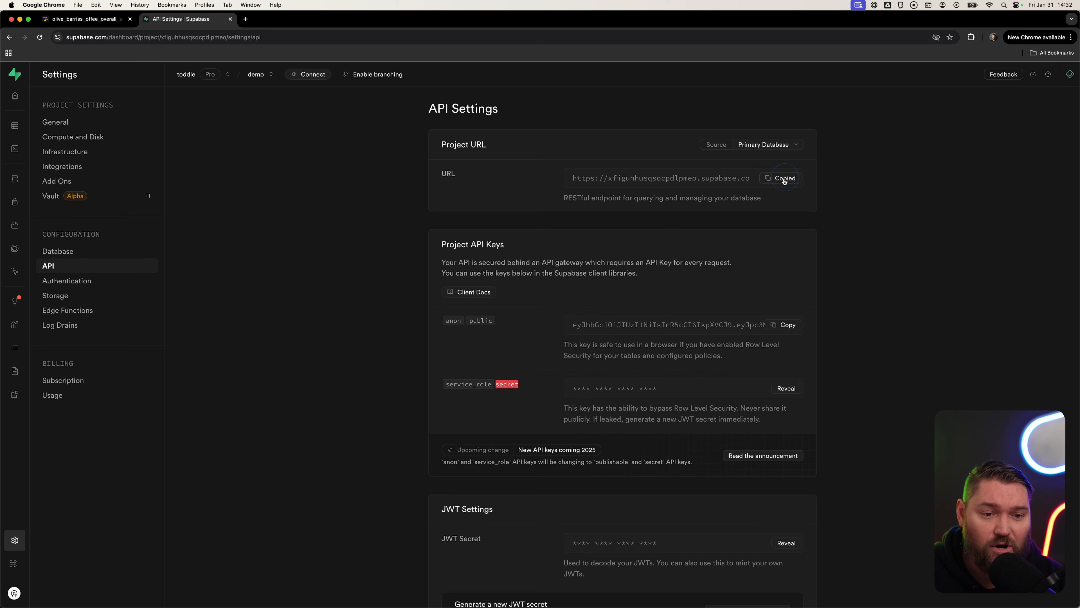
Paste the copied URL into the Supabase service's Project URL field.
left_click(83, 19)
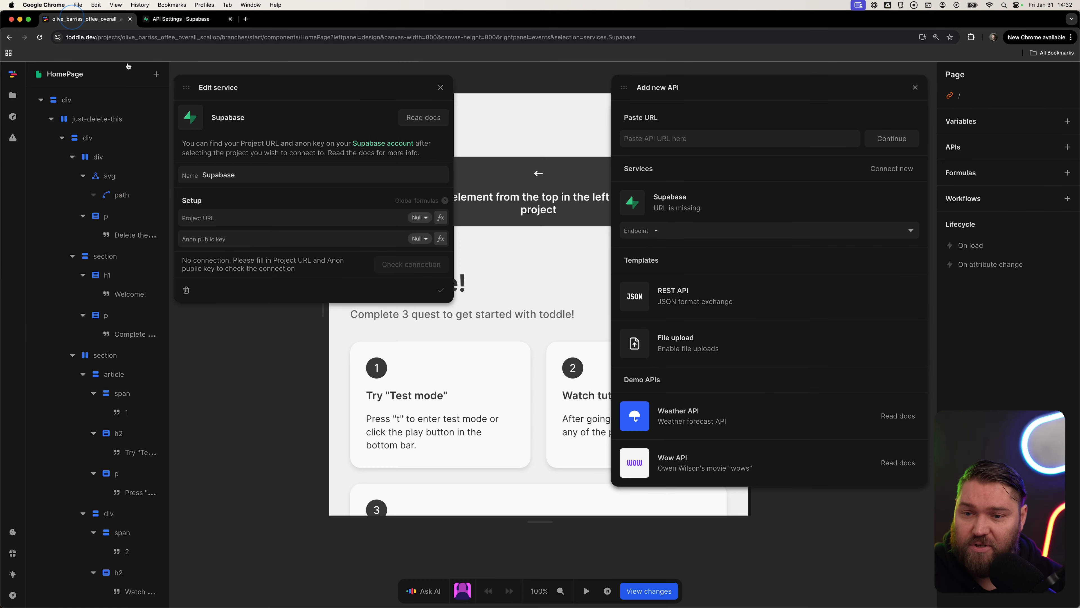
left_click(245, 217)
key("super+v")
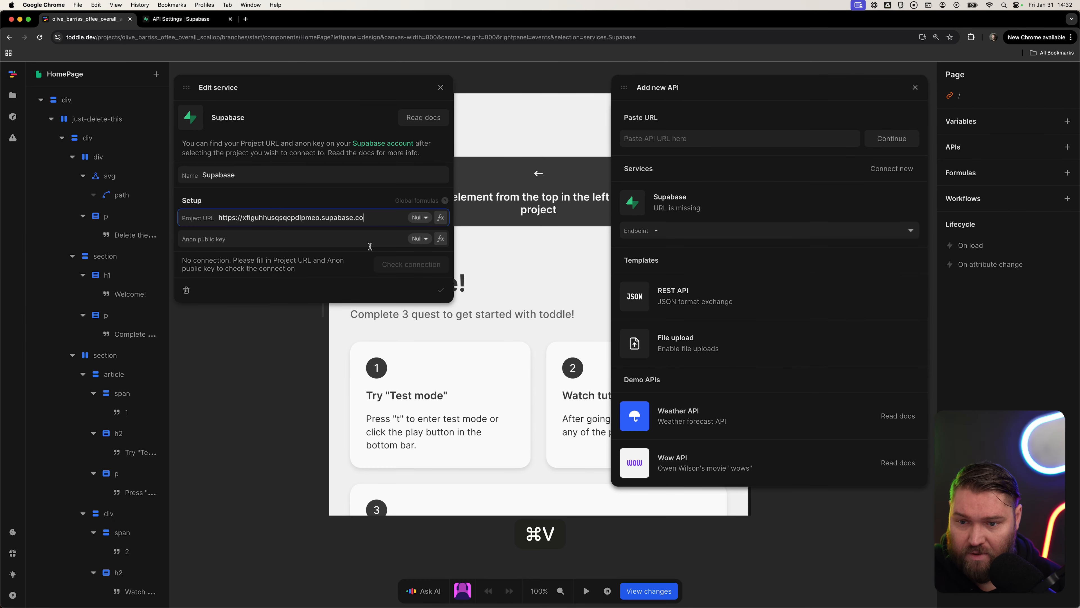
Copy the demo project's anon public key and paste it into the service's Anon public key field.
left_click(196, 19)
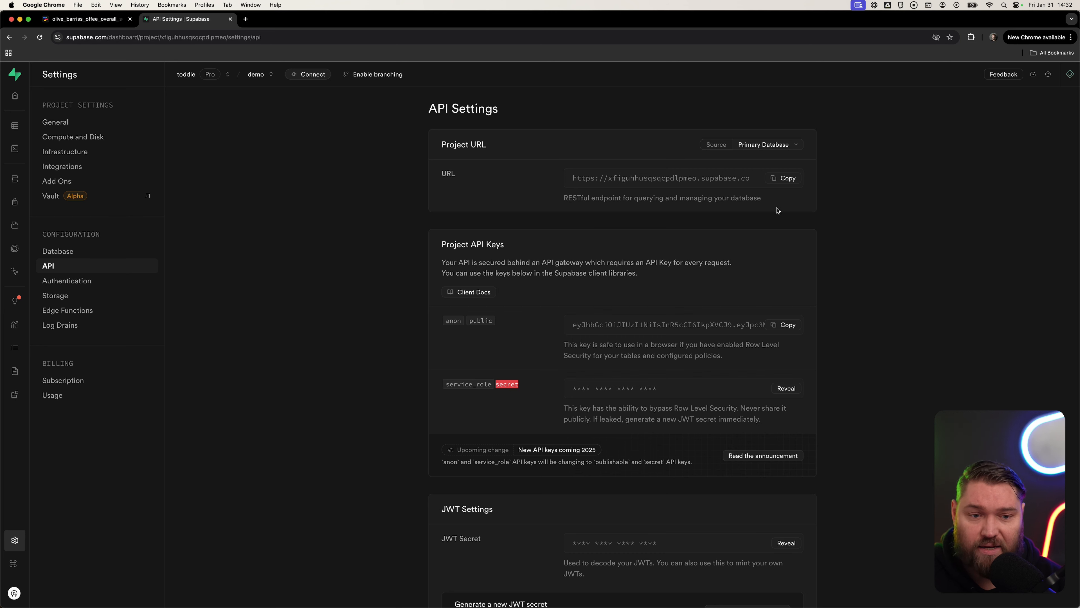
left_click(790, 327)
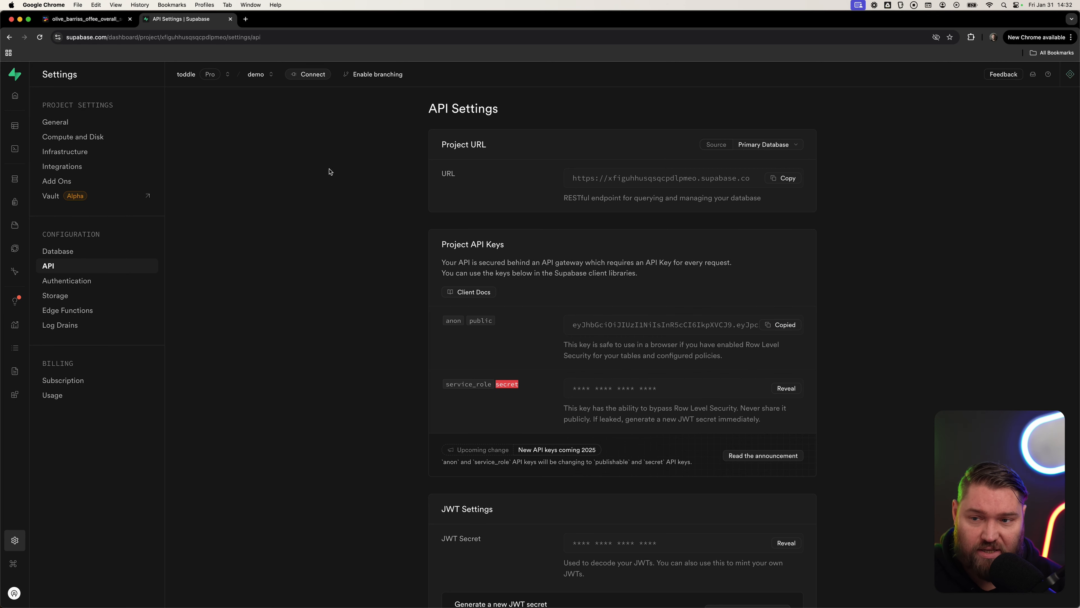
left_click(89, 18)
left_click(282, 238)
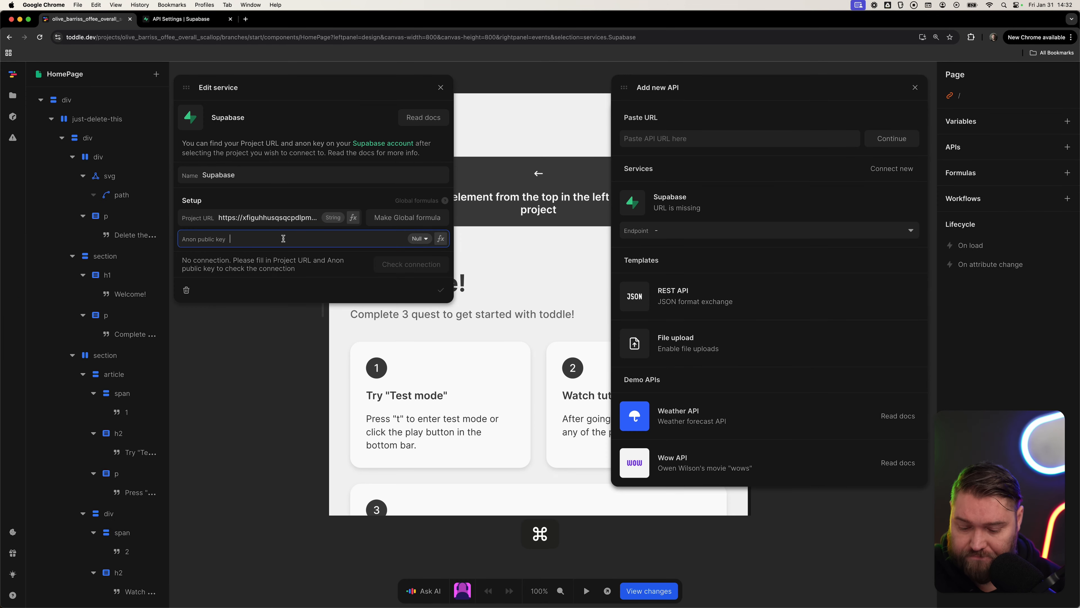
key("super+v")
Check the Supabase connection and save the service.
left_click(371, 267)
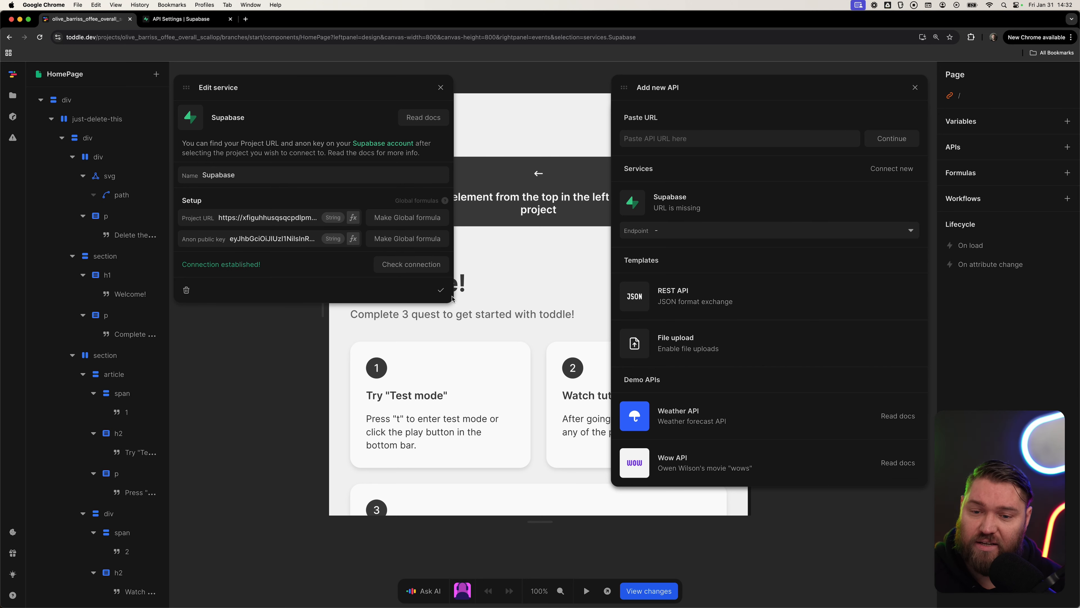
left_click(441, 291)
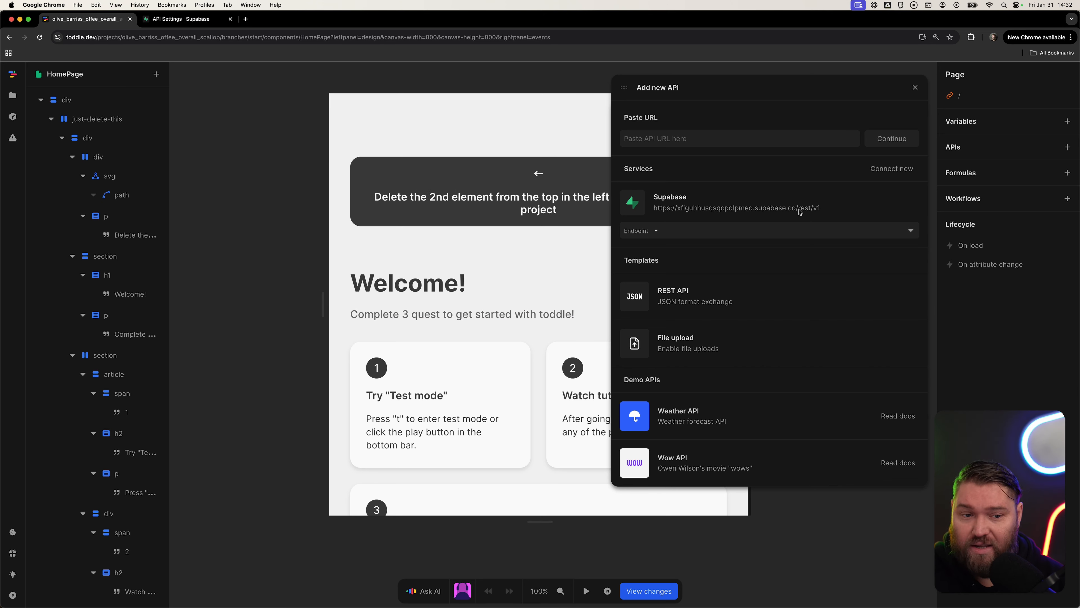
Add the GET /countries endpoint from the Supabase service as an API.
left_click(784, 234)
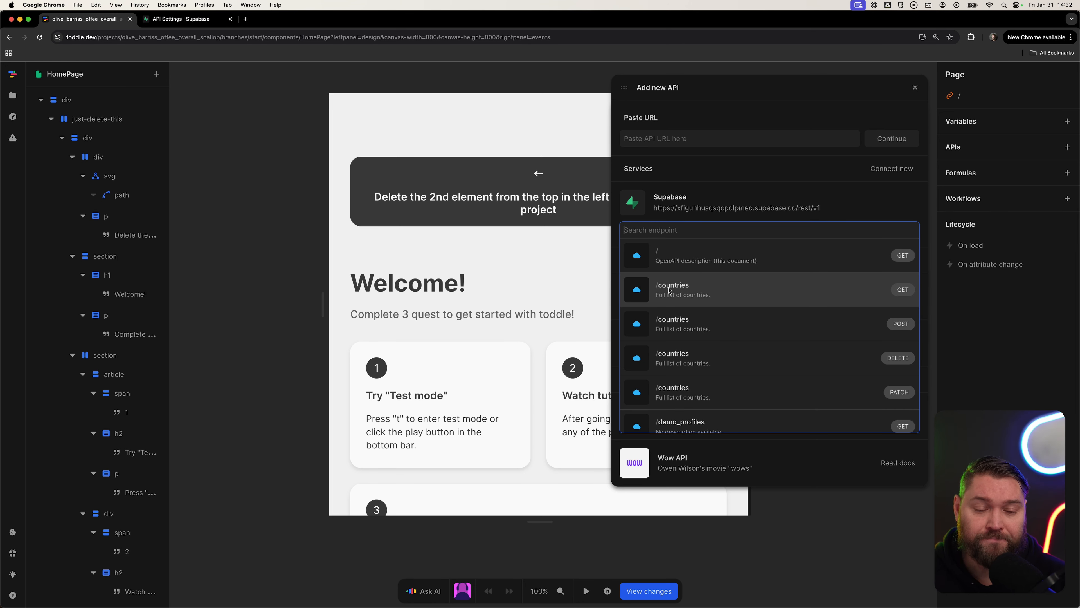
left_click(705, 296)
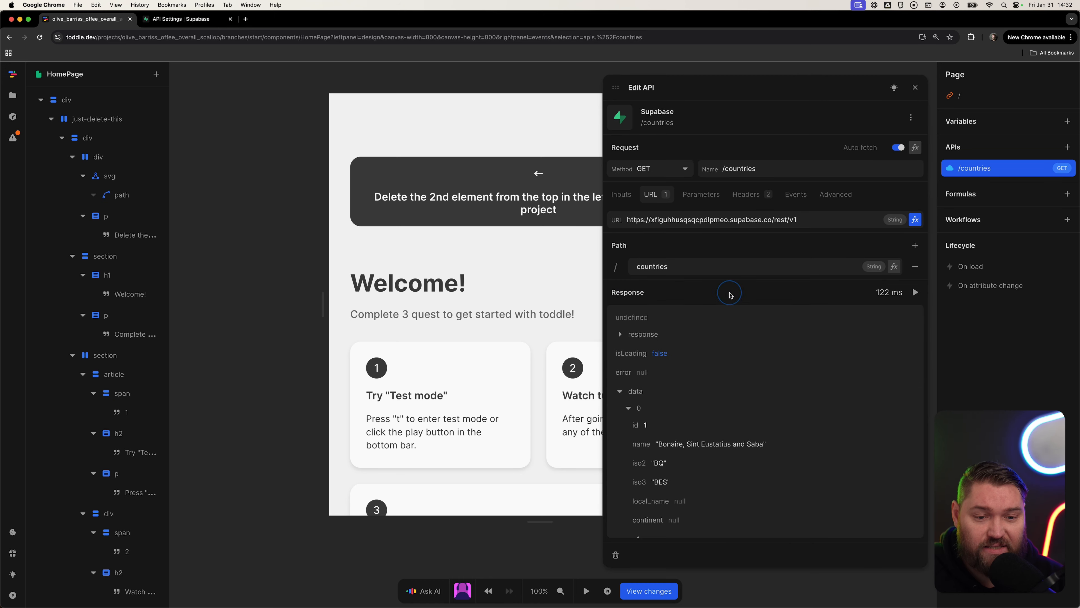
Browse the /countries response data, showing more entries.
scroll(720, 355, "down", 15)
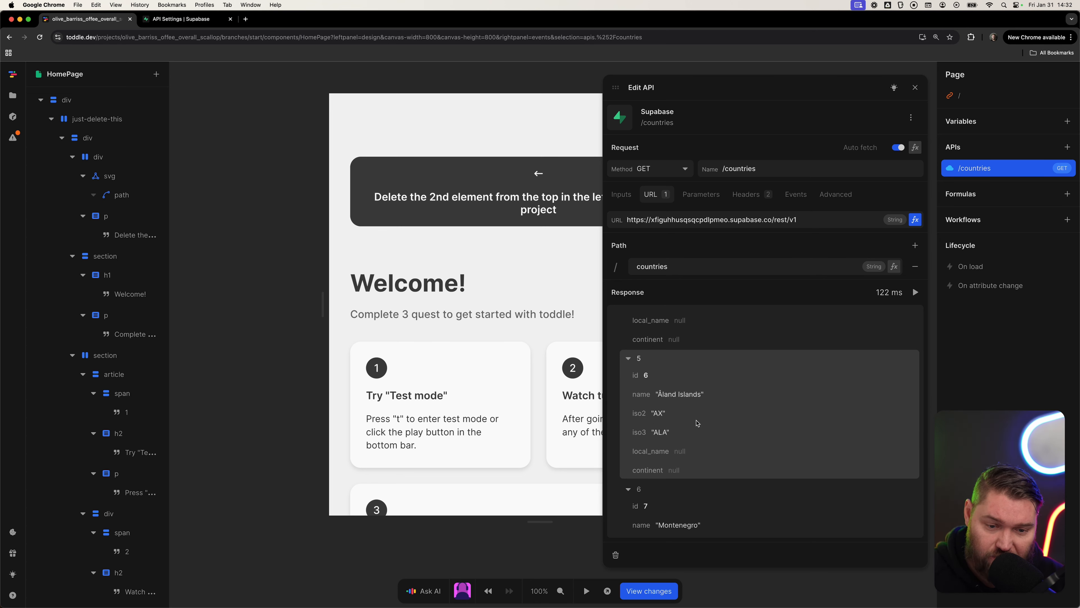
scroll(657, 432, "down", 5)
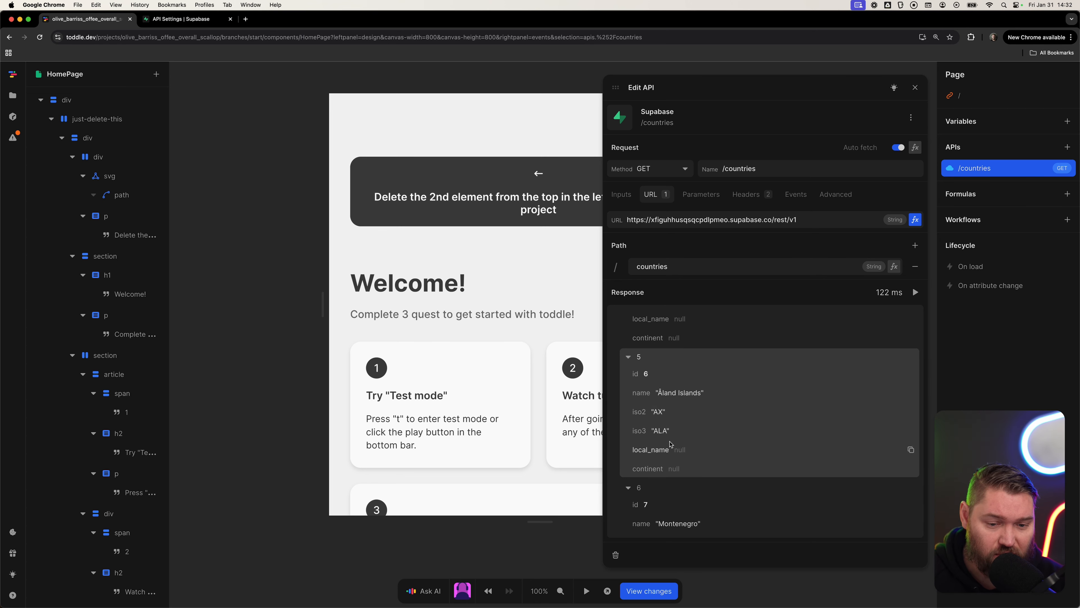
scroll(712, 446, "down", 15)
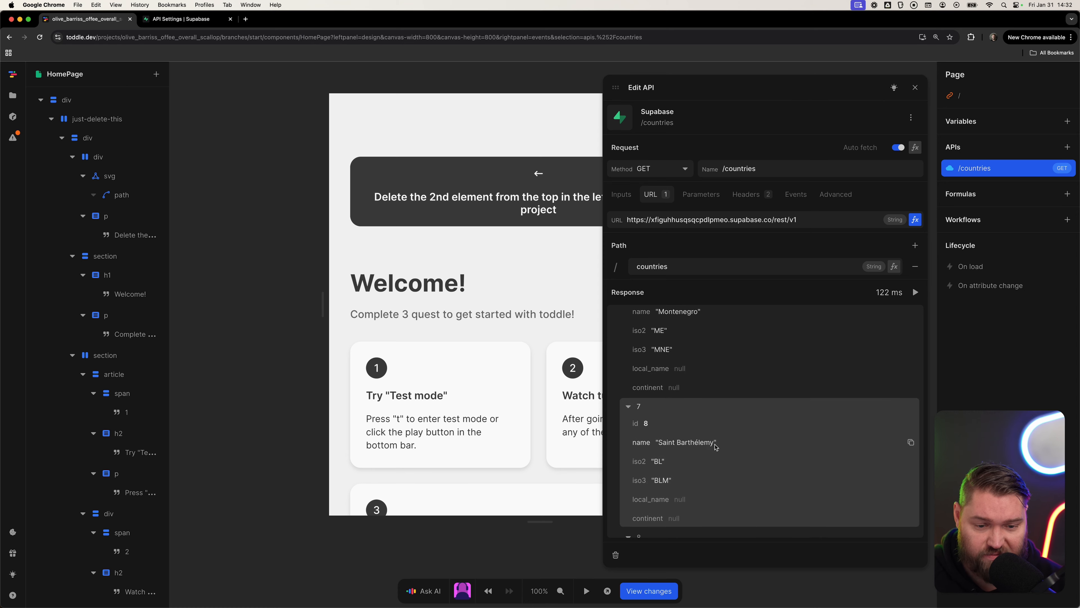
scroll(711, 450, "down", 10)
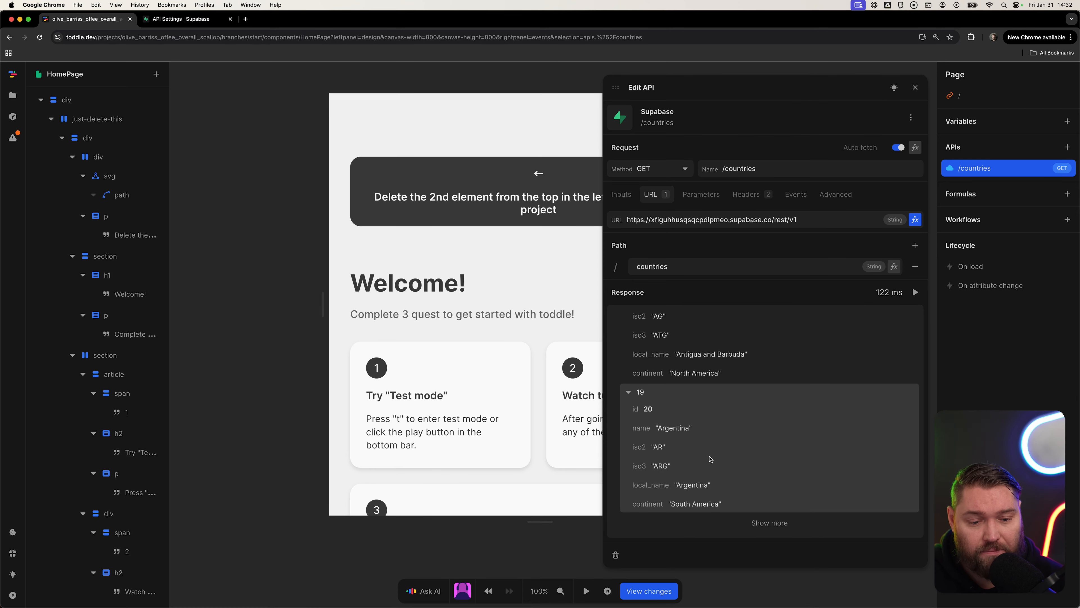
left_click(766, 528)
scroll(722, 466, "down", 5)
scroll(722, 466, "down", 20)
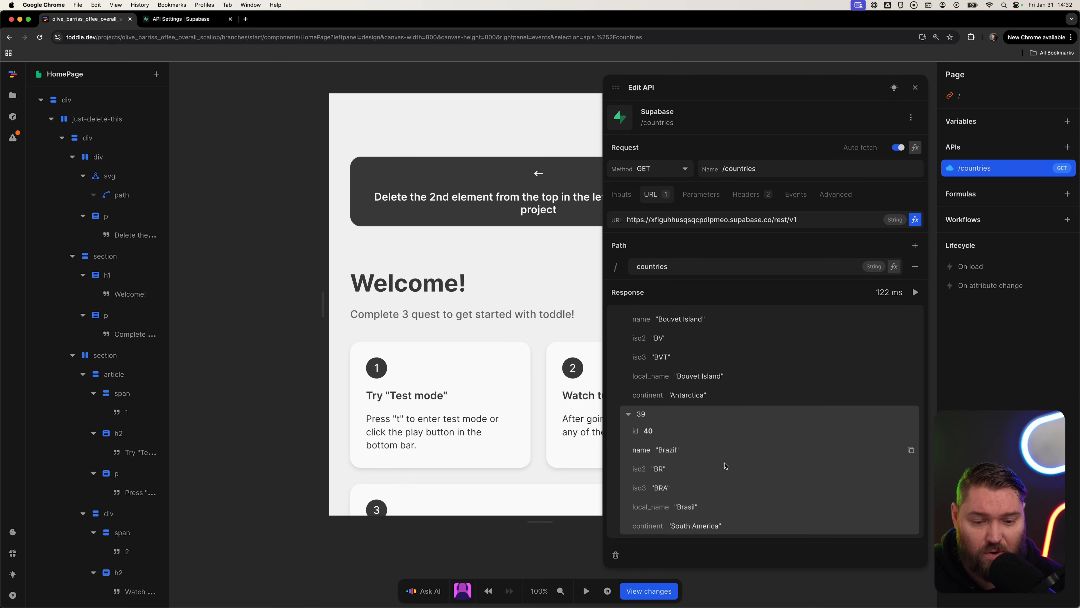
left_click(781, 524)
scroll(744, 430, "down", 12)
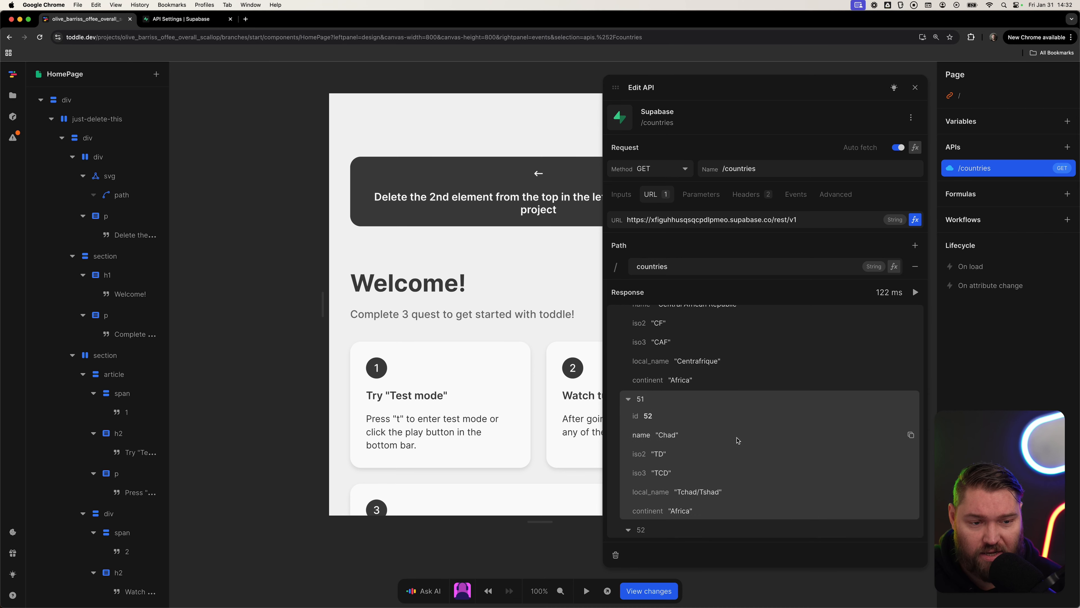
scroll(745, 426, "up", 20)
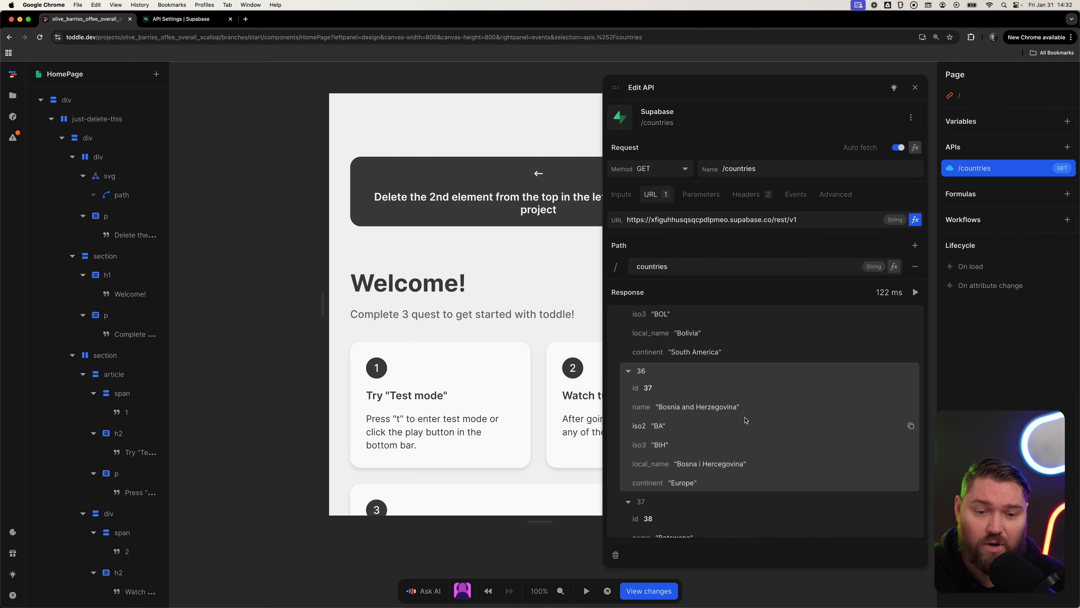
scroll(746, 415, "up", 6)
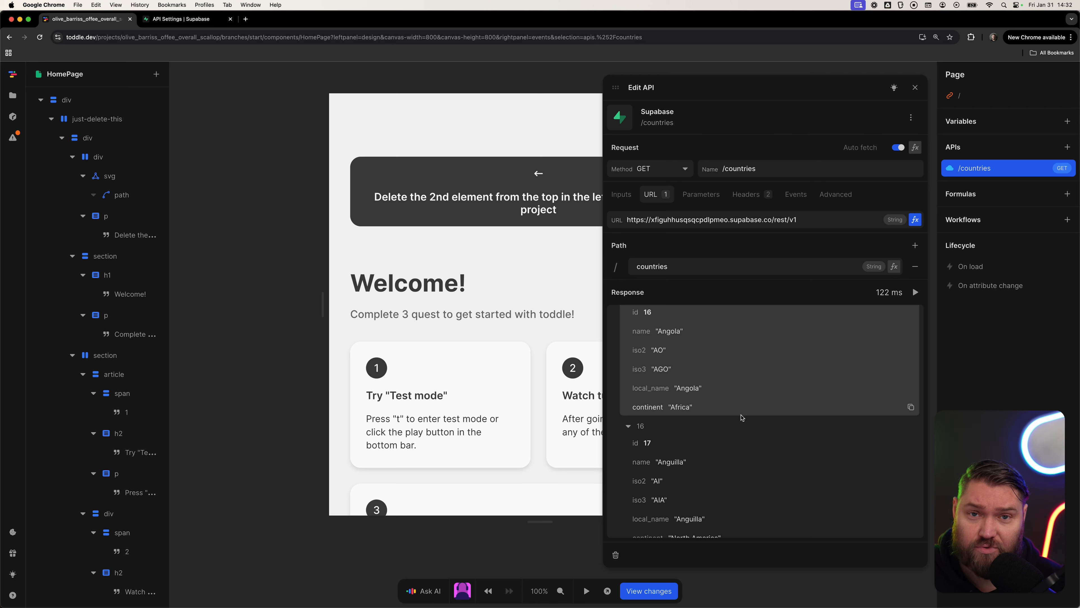
scroll(742, 417, "up", 15)
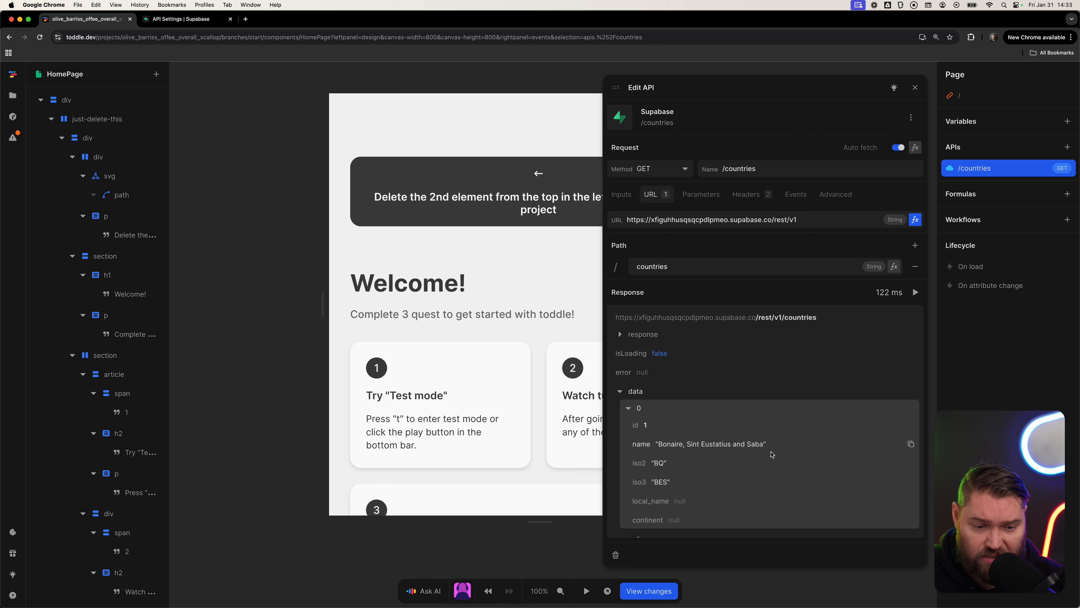
scroll(685, 454, "down", 3)
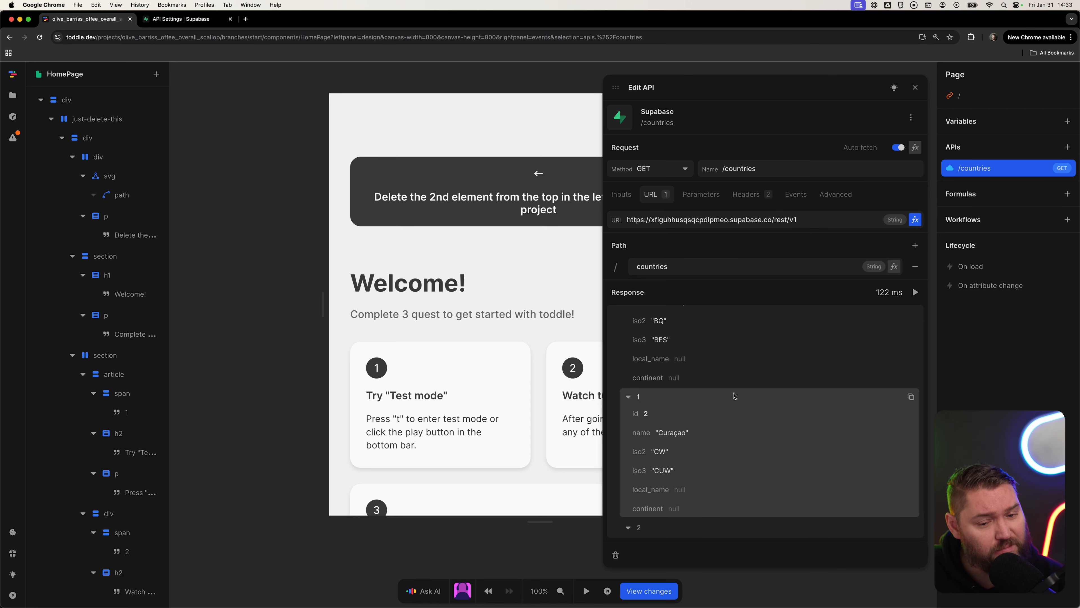
scroll(714, 420, "up", 3)
Add an order query parameter with the value name to the /countries API.
left_click(701, 198)
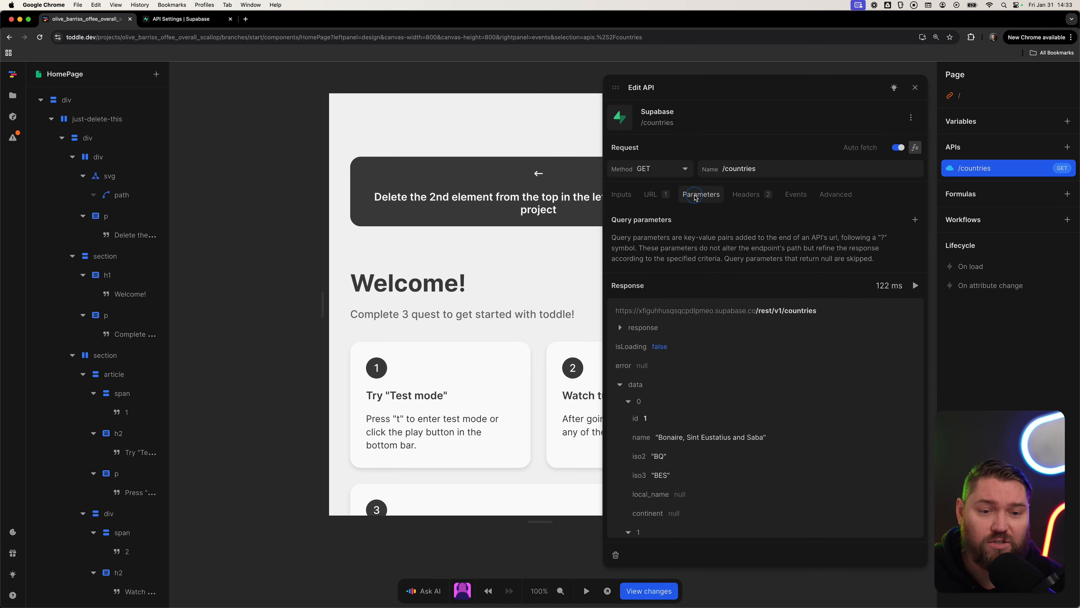
left_click(915, 220)
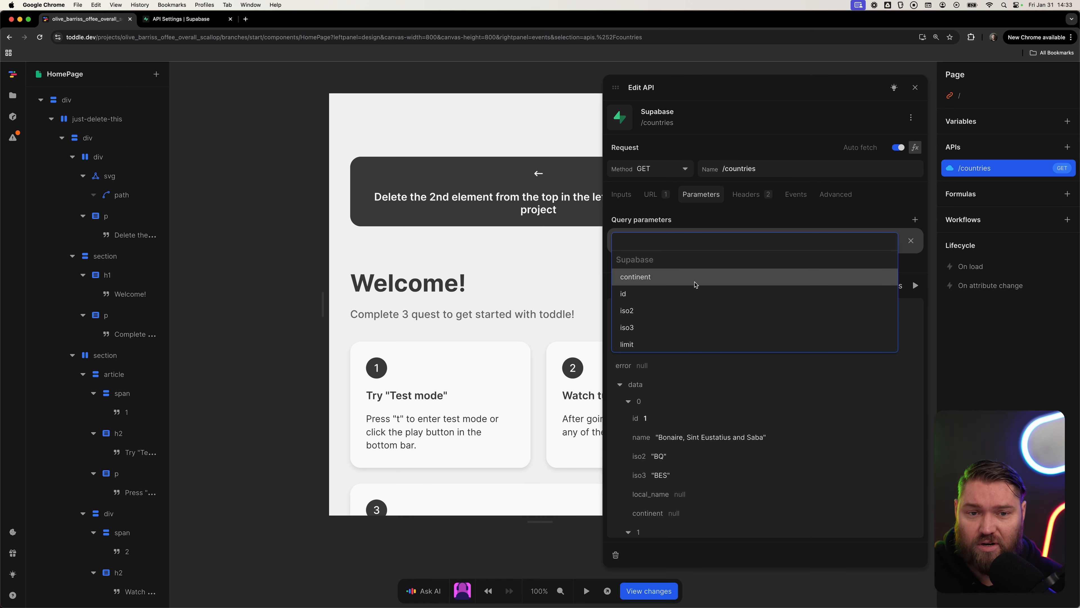
scroll(693, 285, "down", 3)
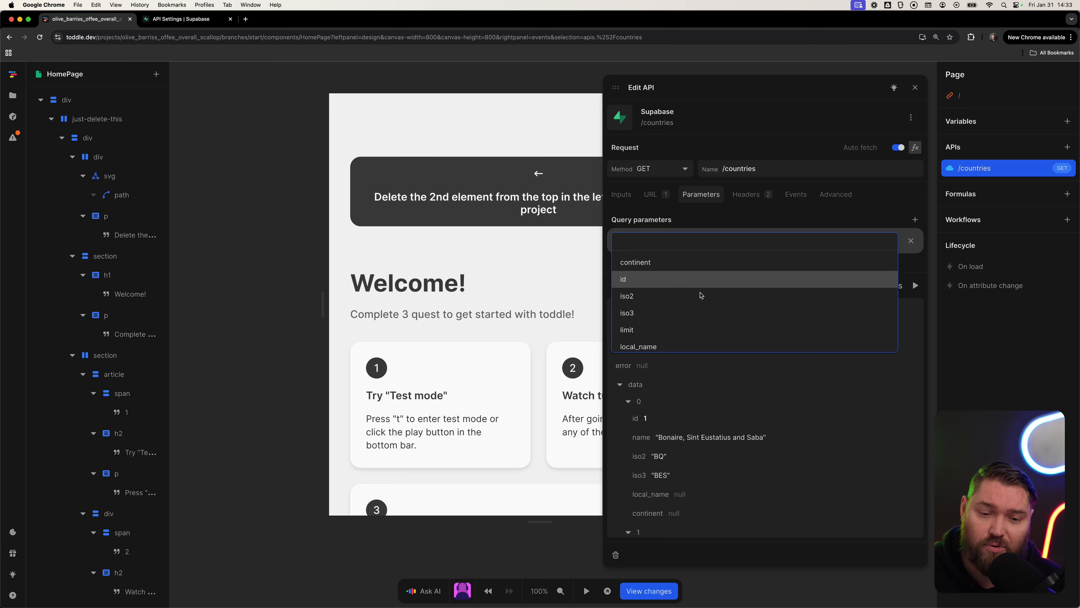
scroll(694, 327, "down", 3)
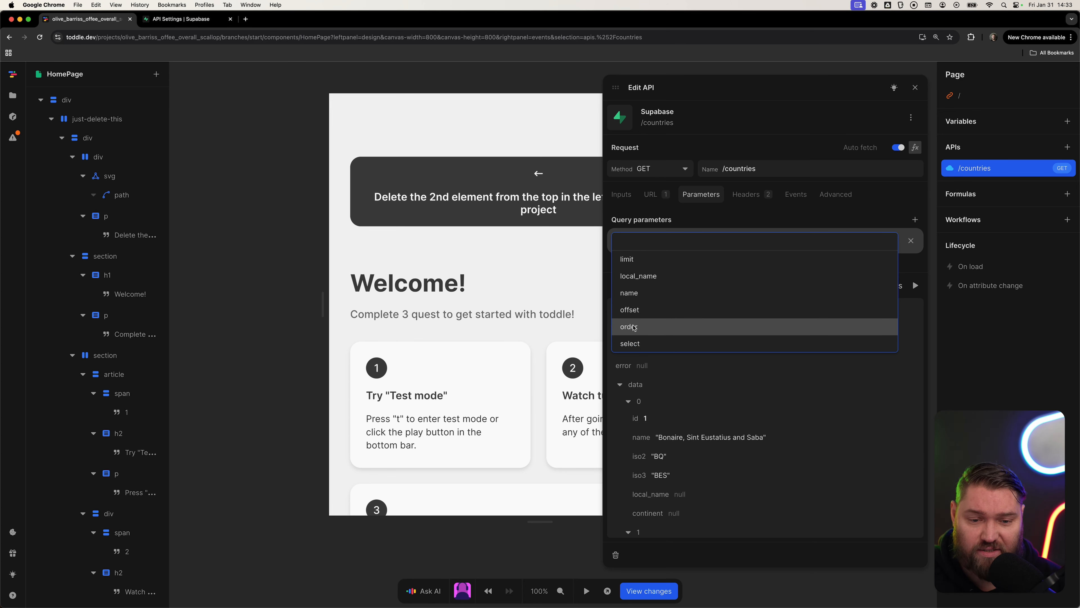
left_click(635, 327)
type("name")
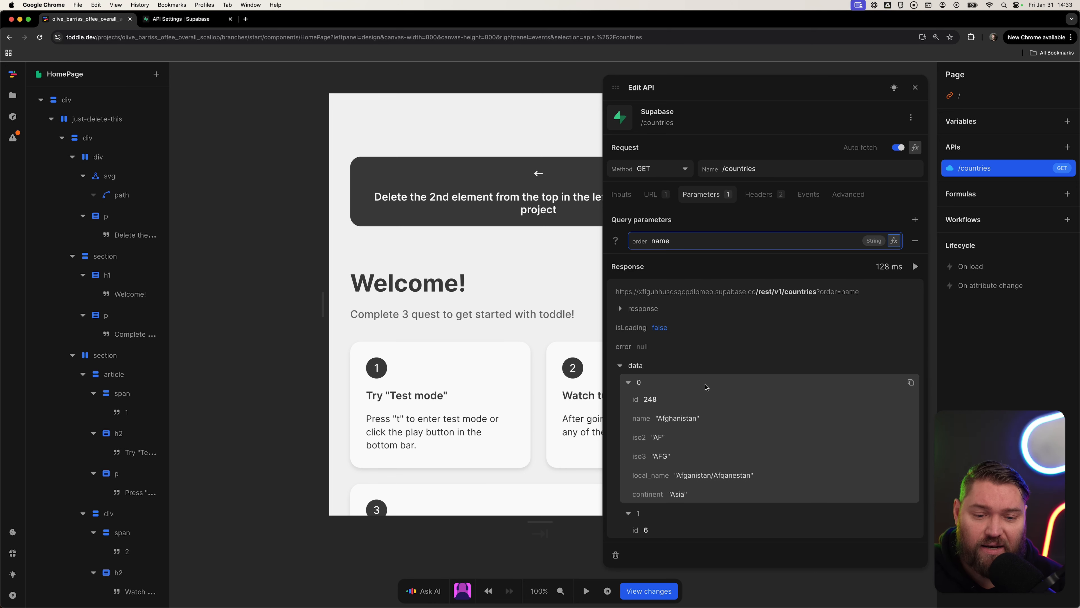
Add a limit query parameter set to 10.
scroll(681, 377, "down", 1)
scroll(689, 404, "down", 3)
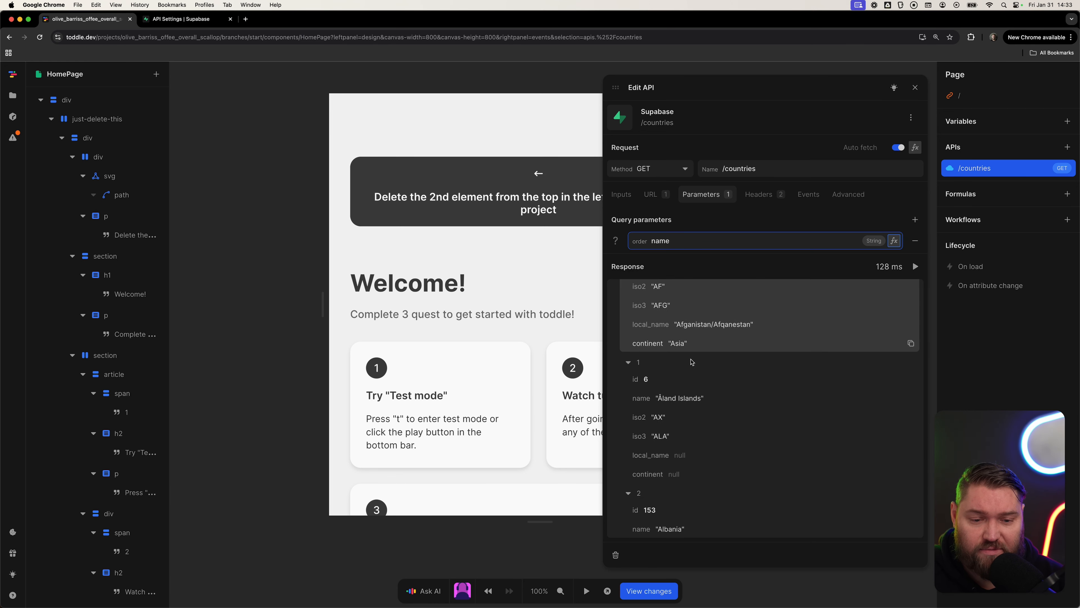
scroll(736, 426, "up", 5)
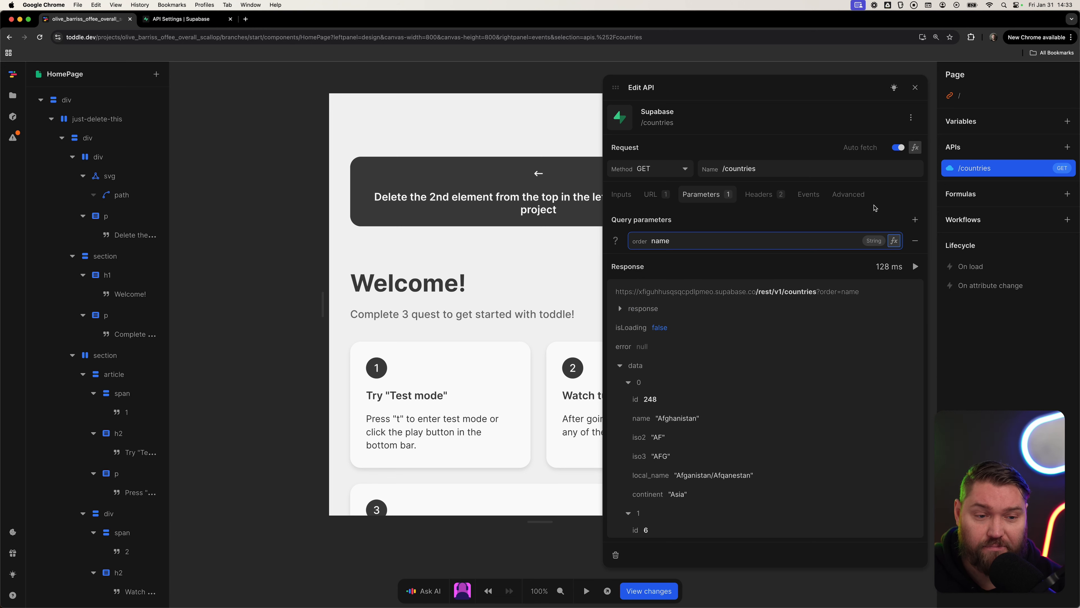
left_click(915, 219)
scroll(680, 317, "down", 1)
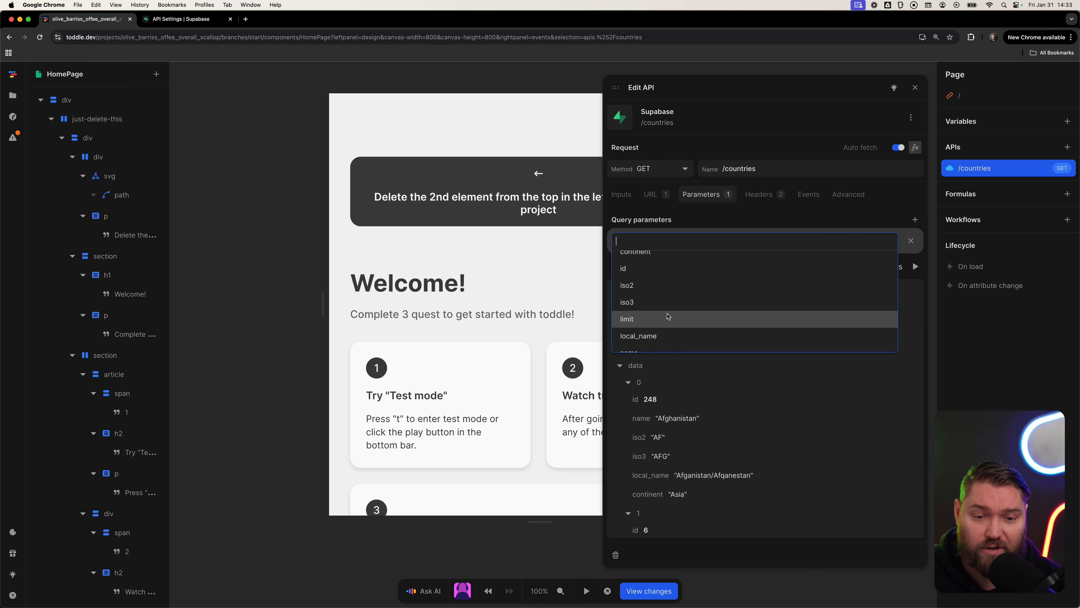
left_click(644, 319)
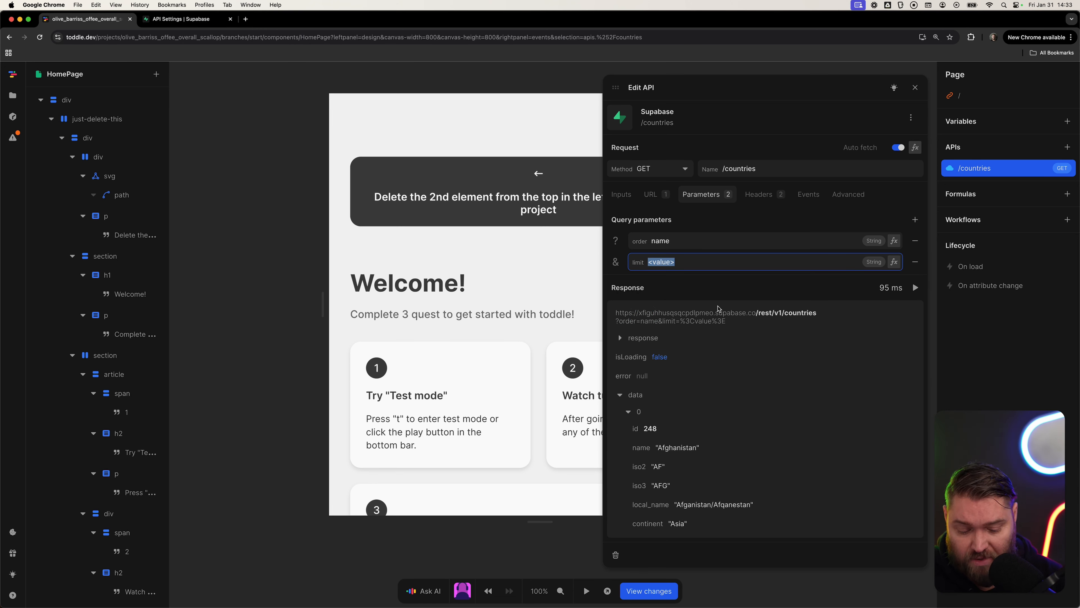
type("10")
key("Tab")
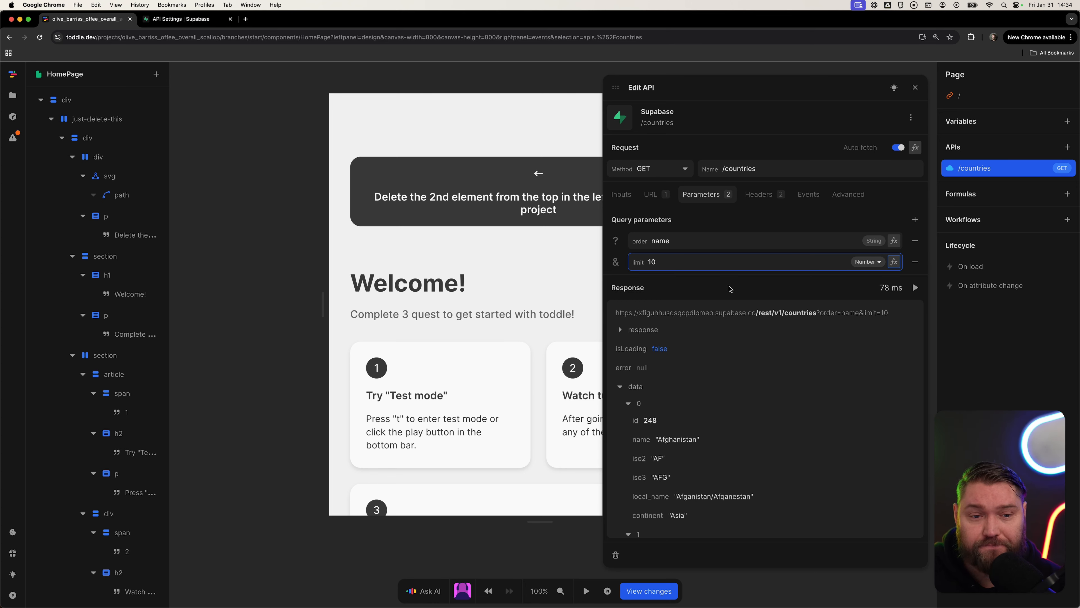
Scroll through the /countries response entries returned with the order and limit parameters applied.
scroll(717, 478, "down", 15)
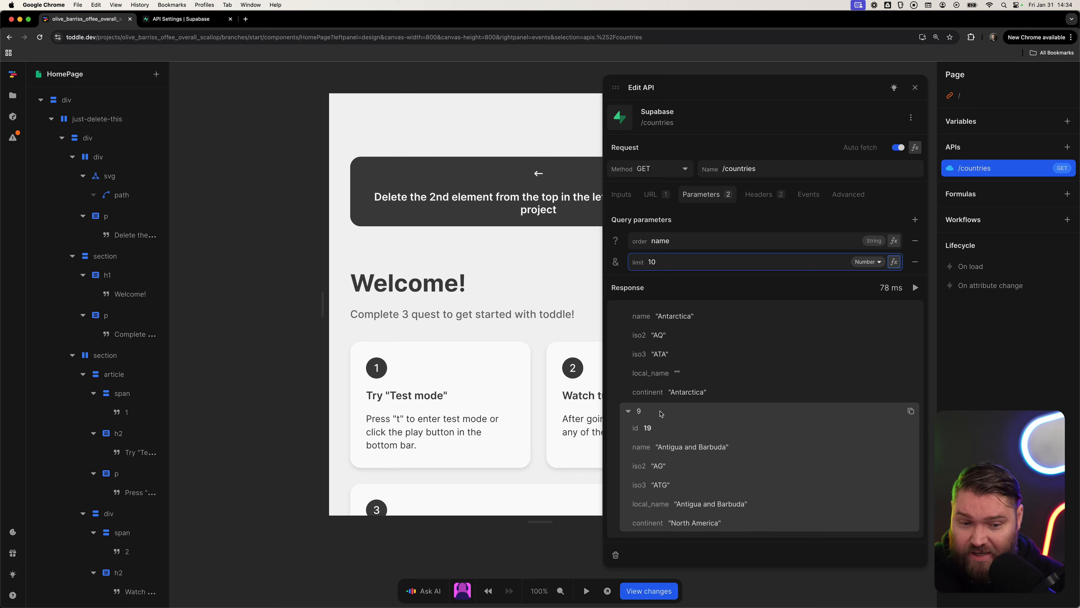
scroll(664, 413, "up", 15)
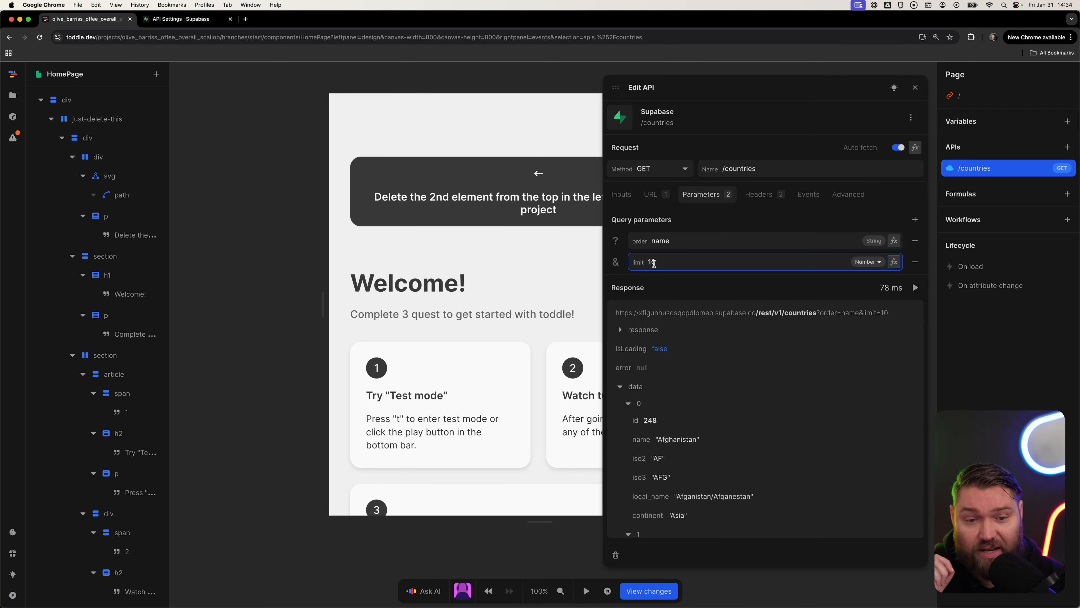
scroll(688, 447, "down", 3)
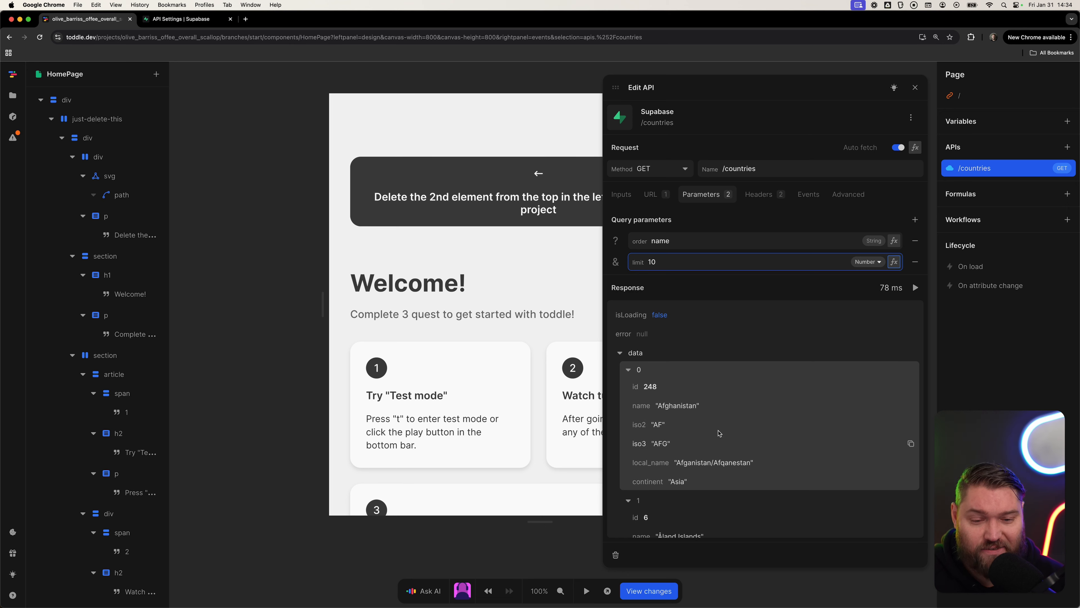
scroll(689, 470, "down", 3)
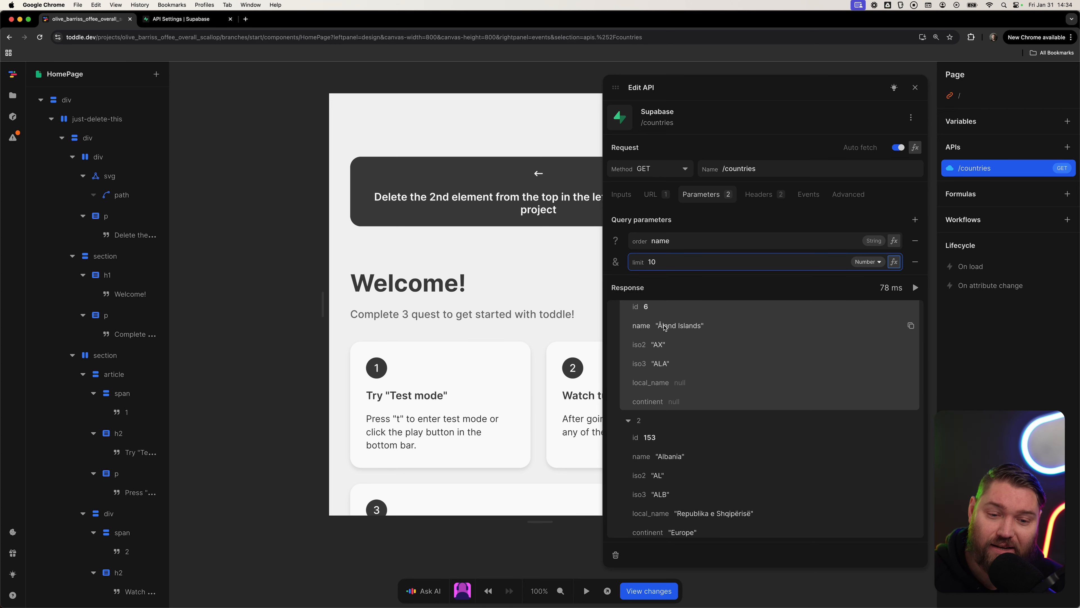
scroll(670, 336, "up", 5)
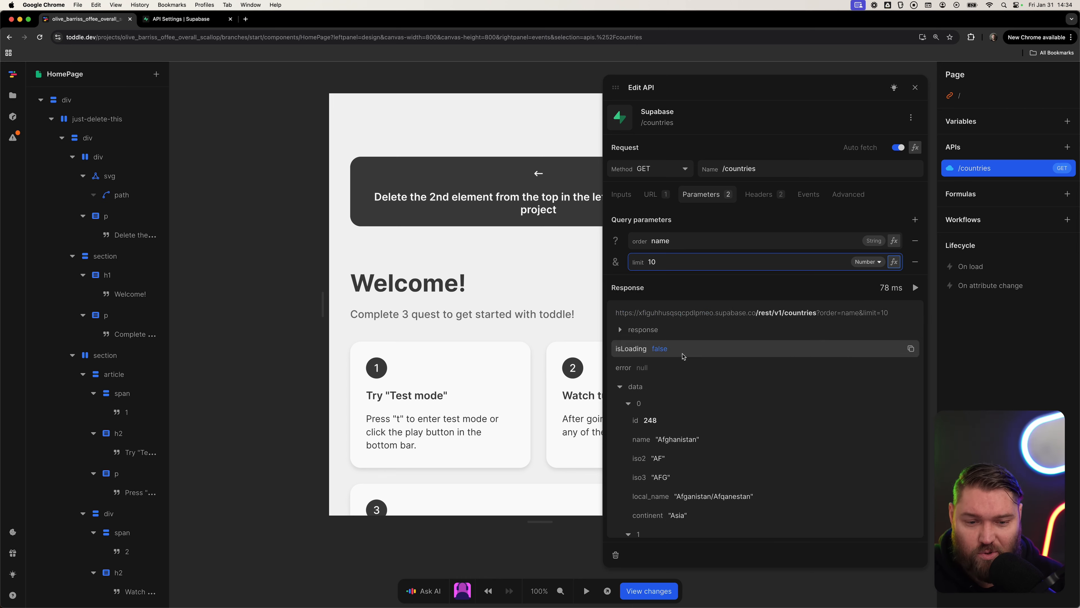
scroll(680, 396, "down", 6)
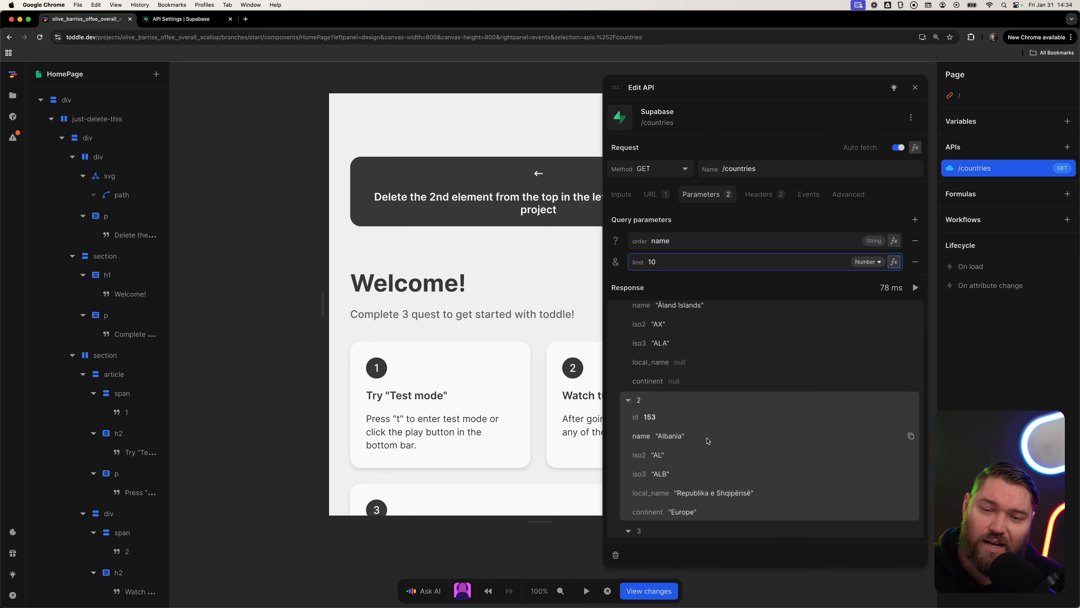
scroll(708, 438, "up", 6)
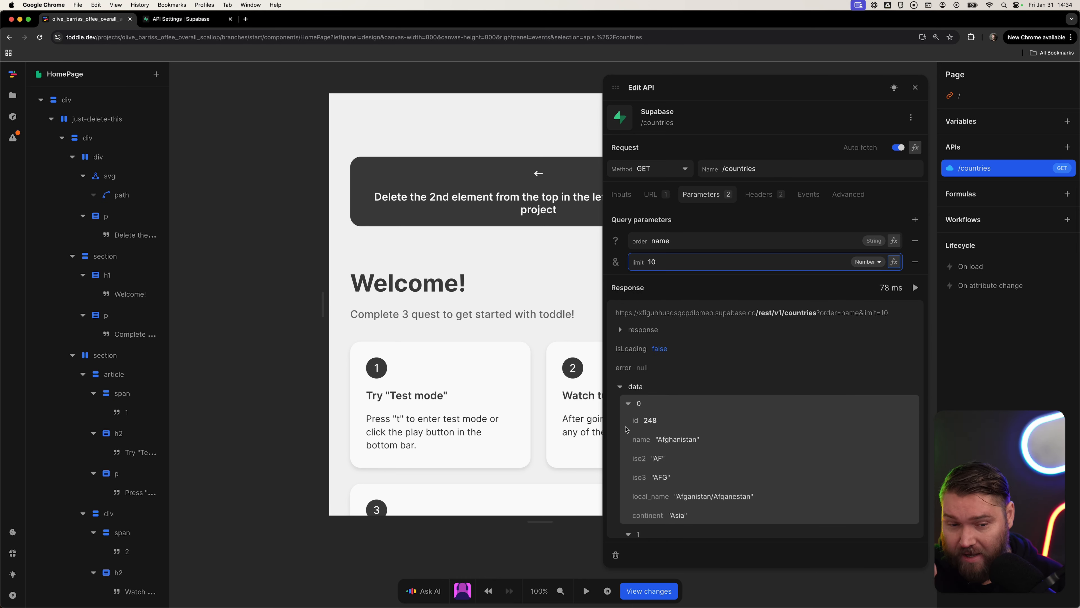
Close the API editor and delete the just-delete-this element from the page tree.
left_click(294, 284)
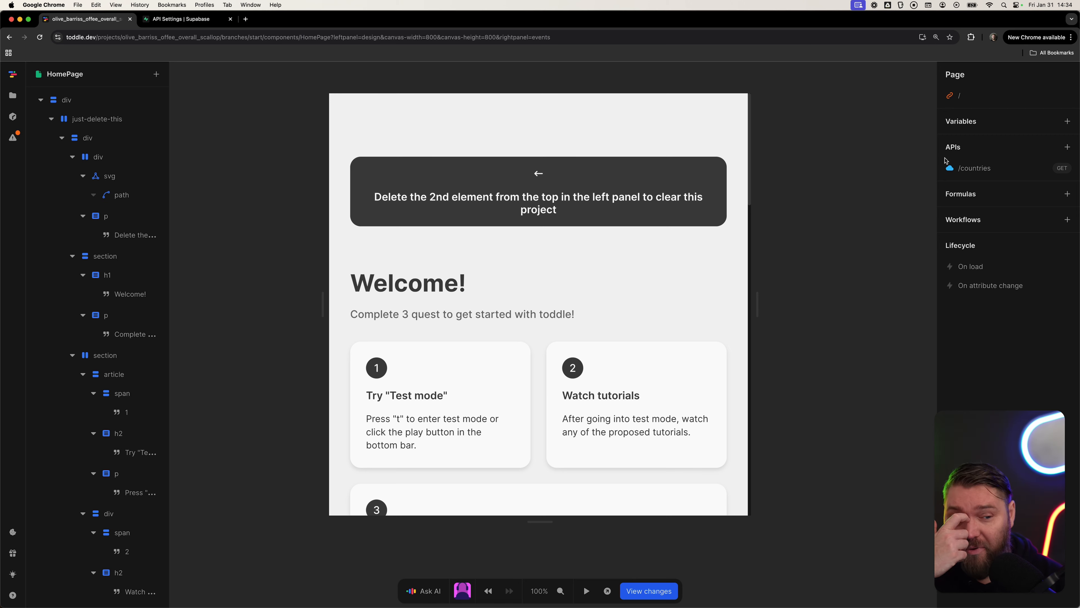
left_click(120, 123)
key("BackSpace")
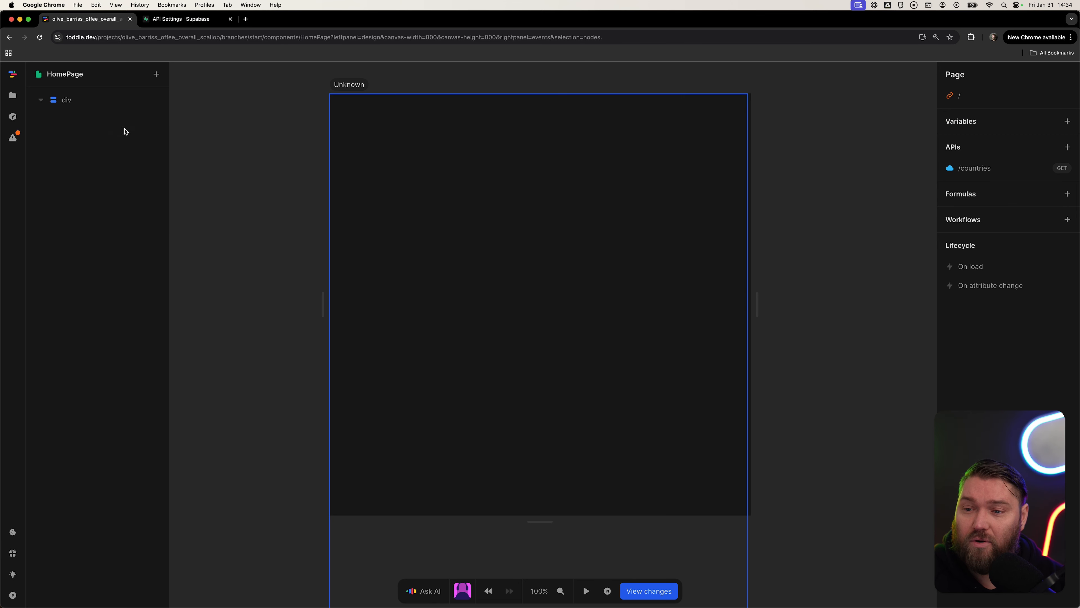
Add a List element inside the root div.
left_click(86, 100)
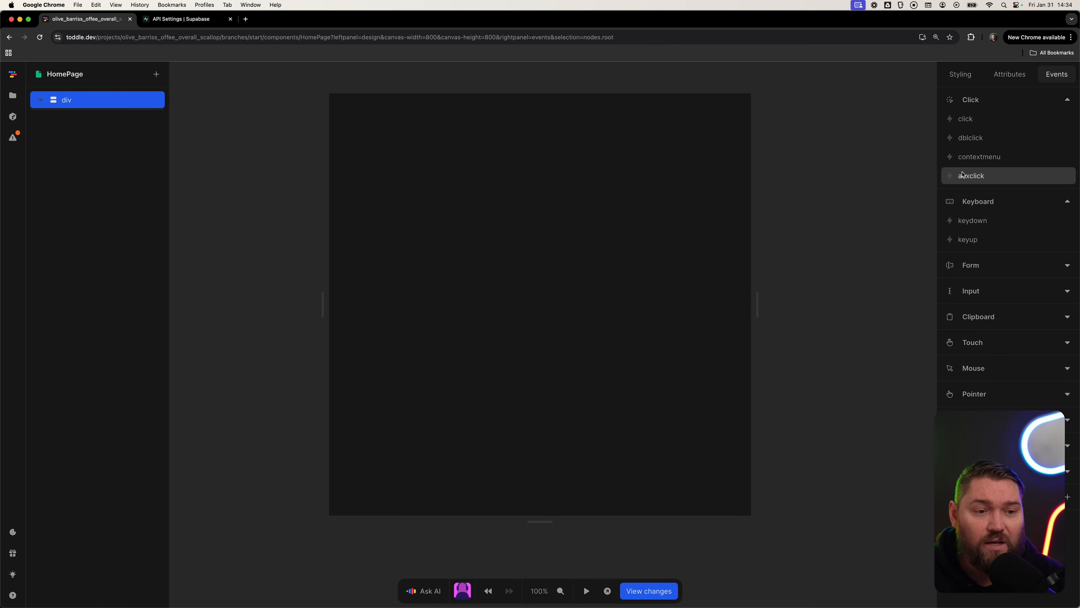
left_click(156, 74)
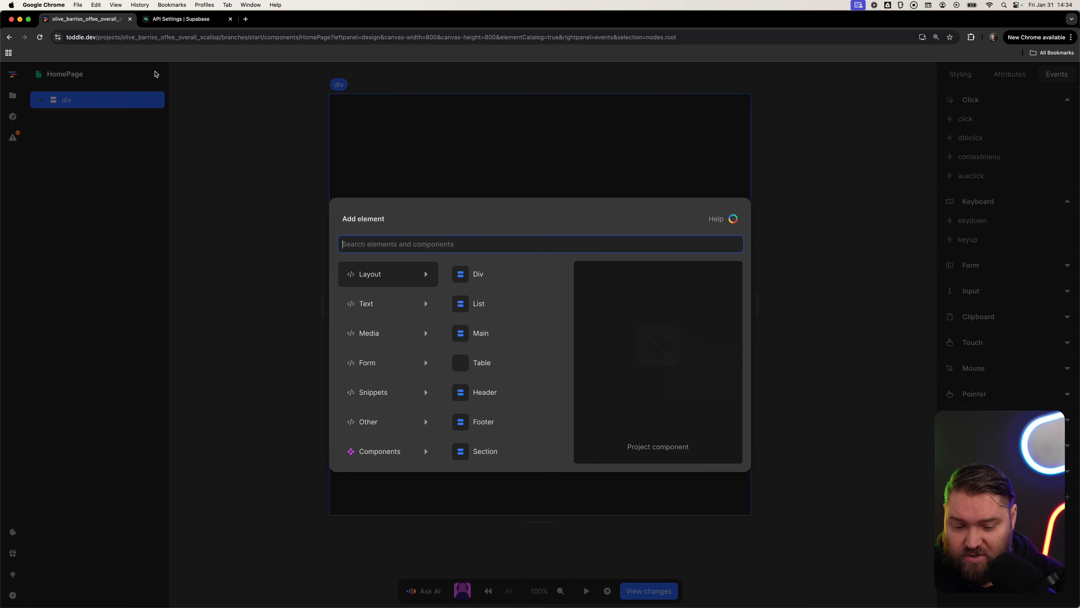
type("list")
key("Return")
Set the root div's background color to grey-200.
left_click(44, 97)
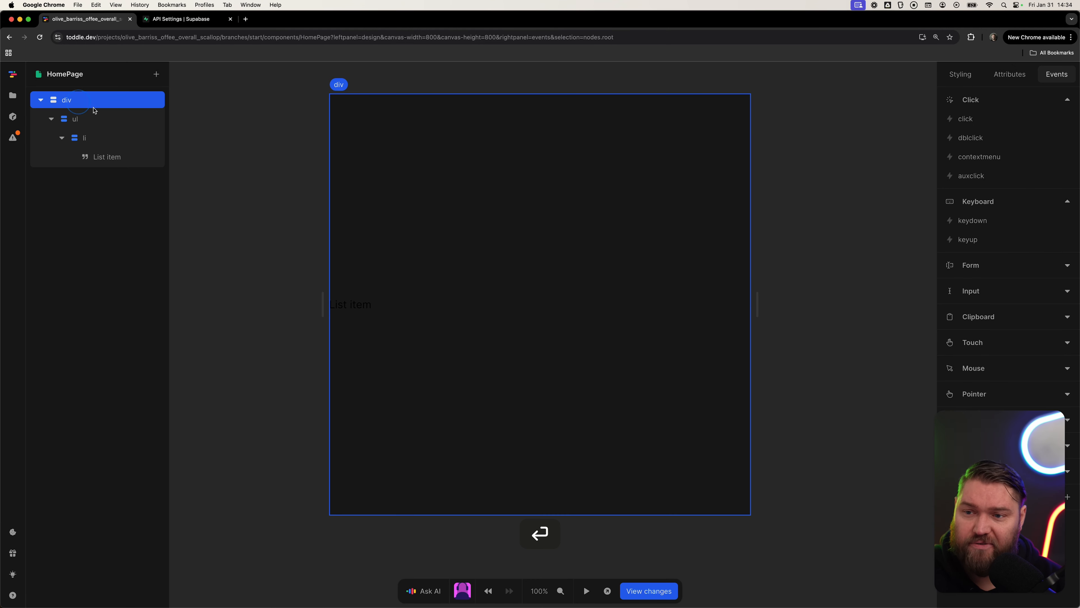
scroll(993, 325, "down", 6)
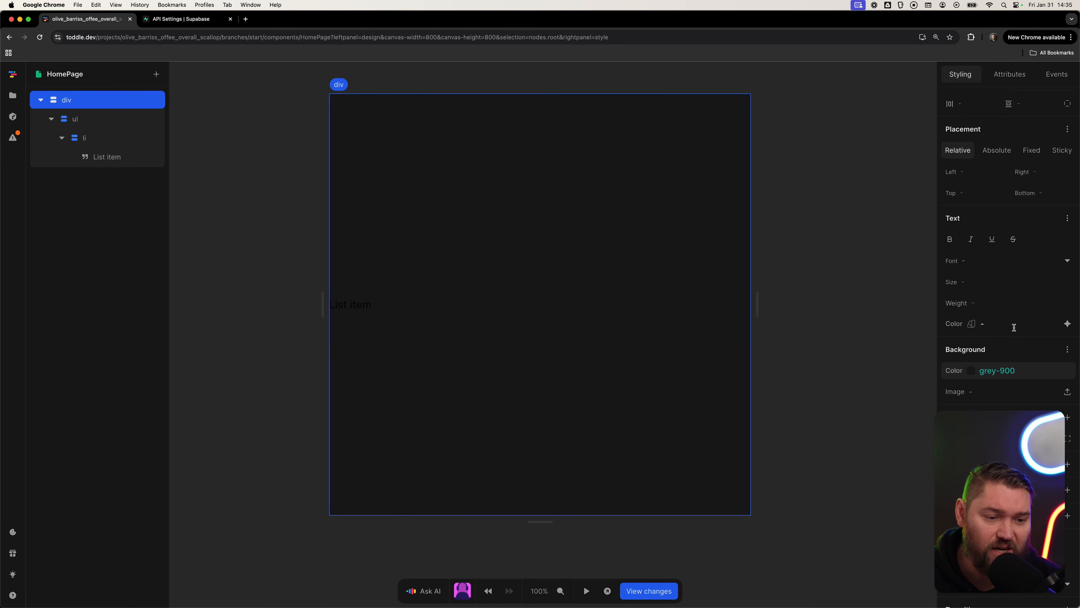
left_click(1066, 370)
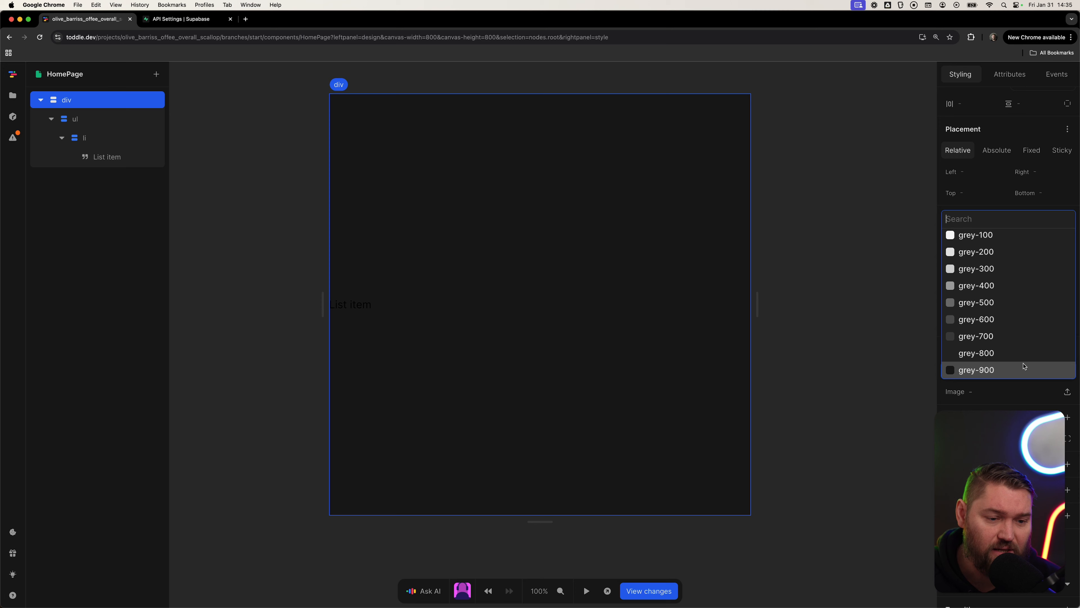
left_click(1014, 253)
left_click(870, 278)
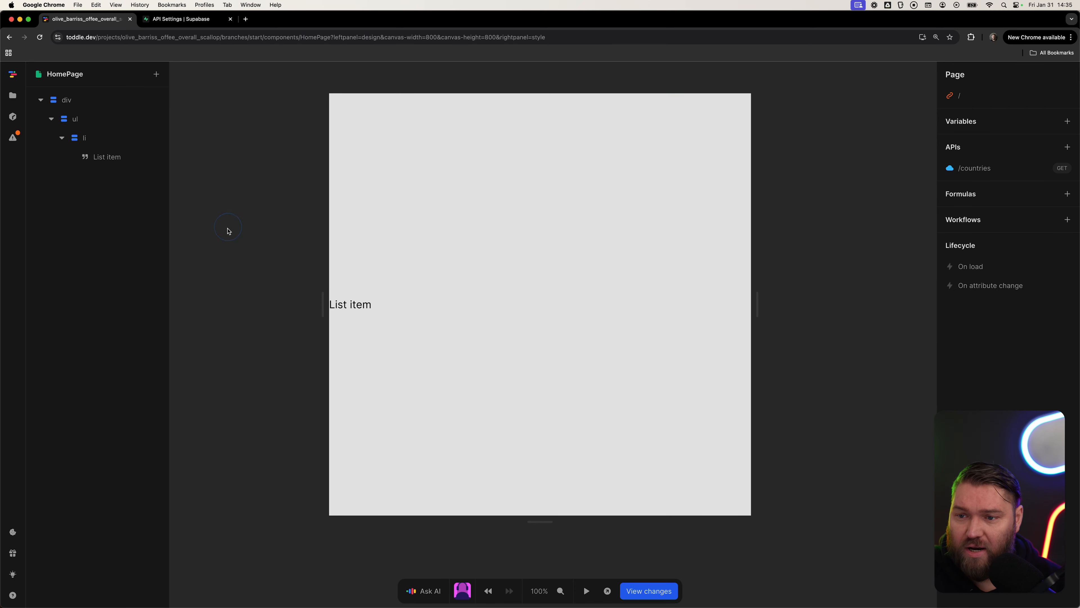
Align the root div's content to the top.
left_click(107, 137)
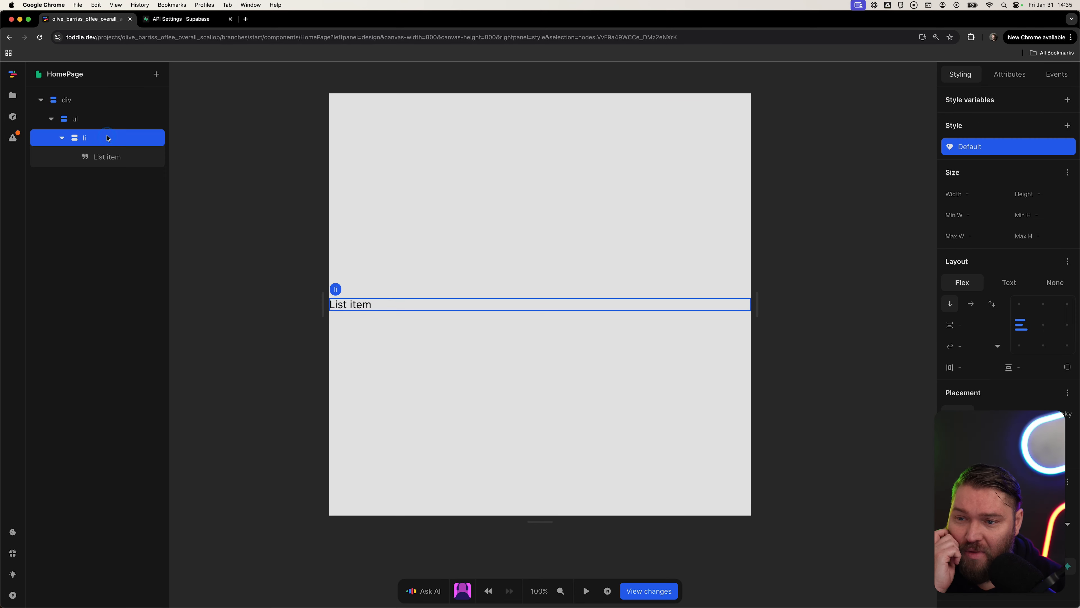
left_click(102, 100)
left_click(1044, 305)
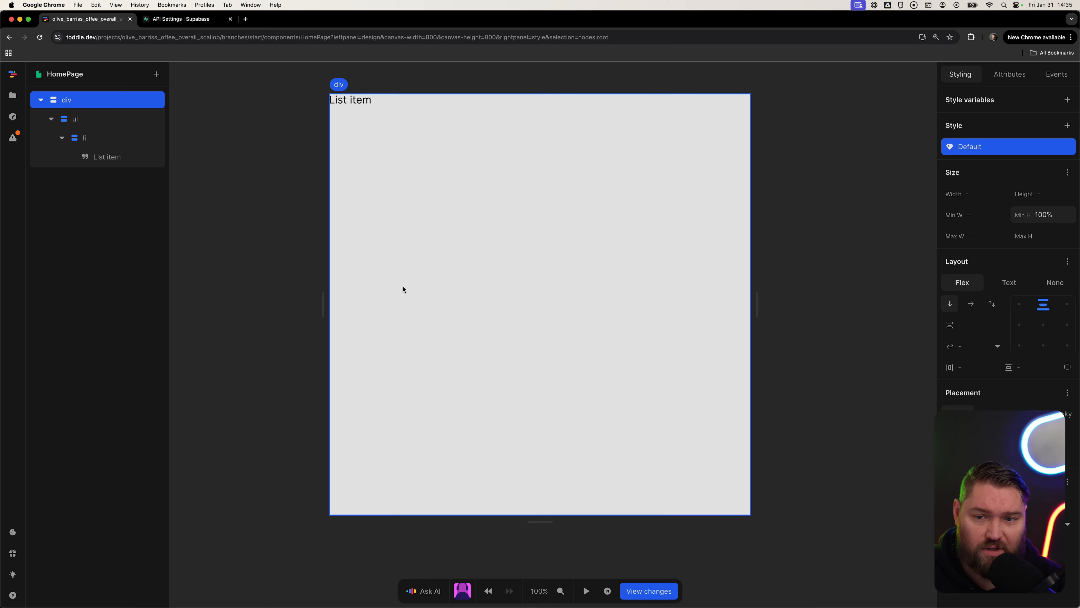
Repeat the li element over the /countries API data.
right_click(112, 137)
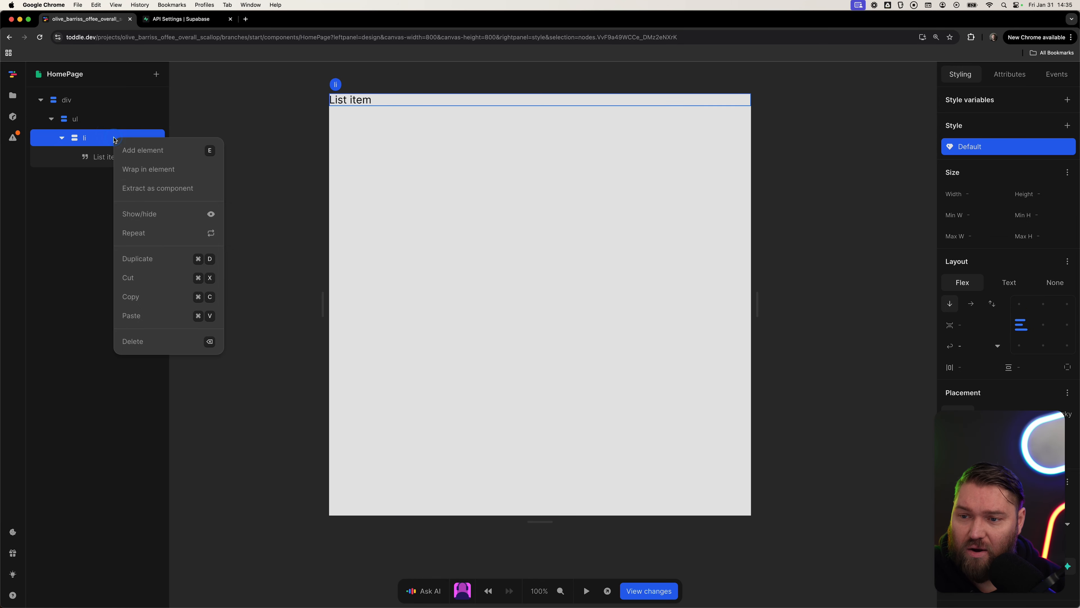
left_click(150, 234)
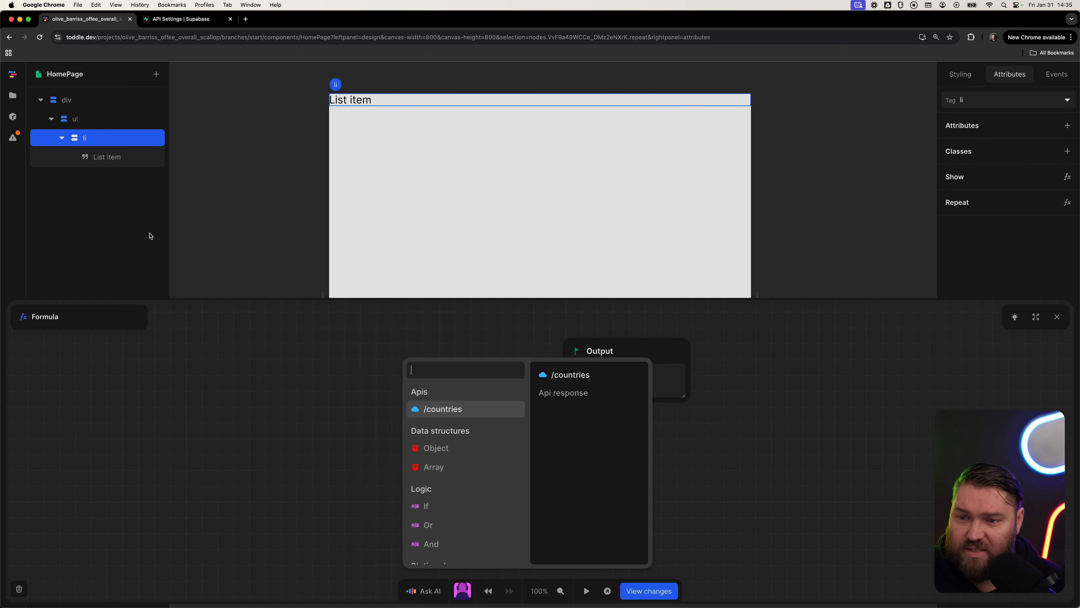
left_click(453, 409)
left_click(425, 407)
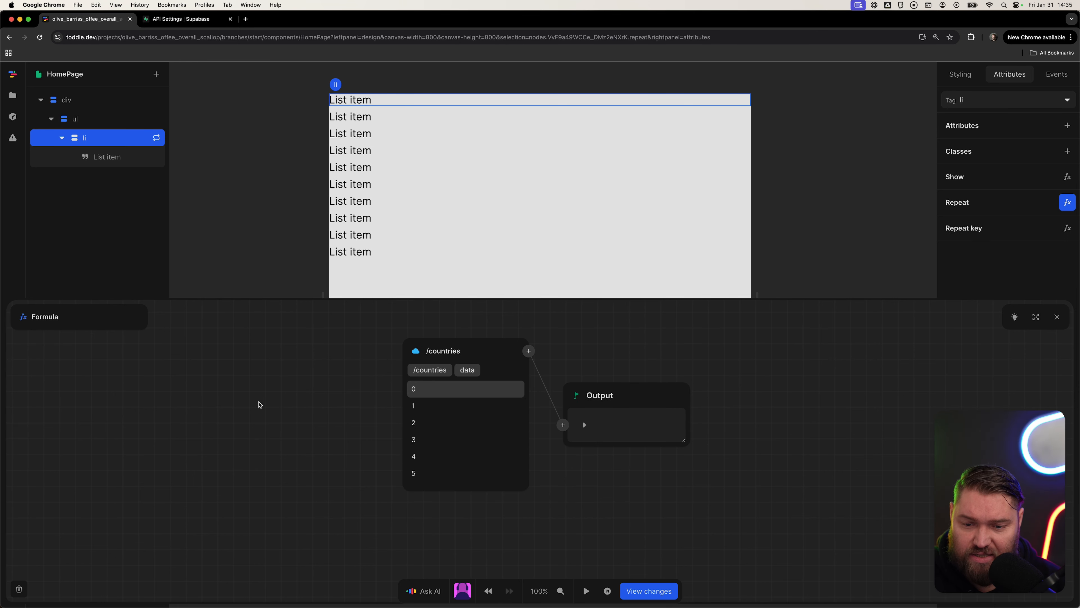
key("Escape")
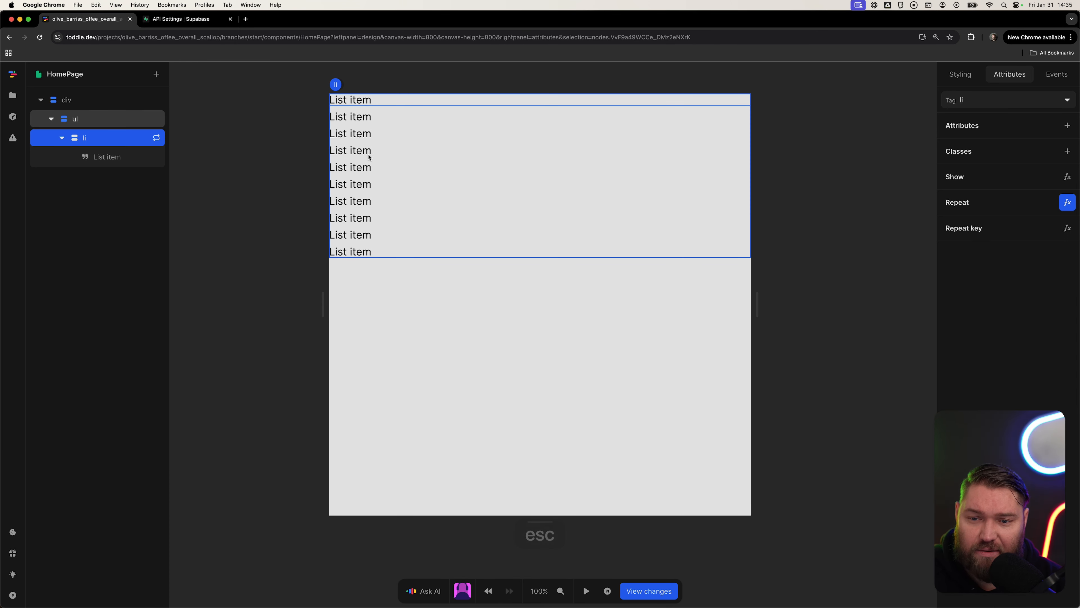
Bind the list item text to the repeated item's name with a formula.
right_click(104, 158)
left_click(174, 226)
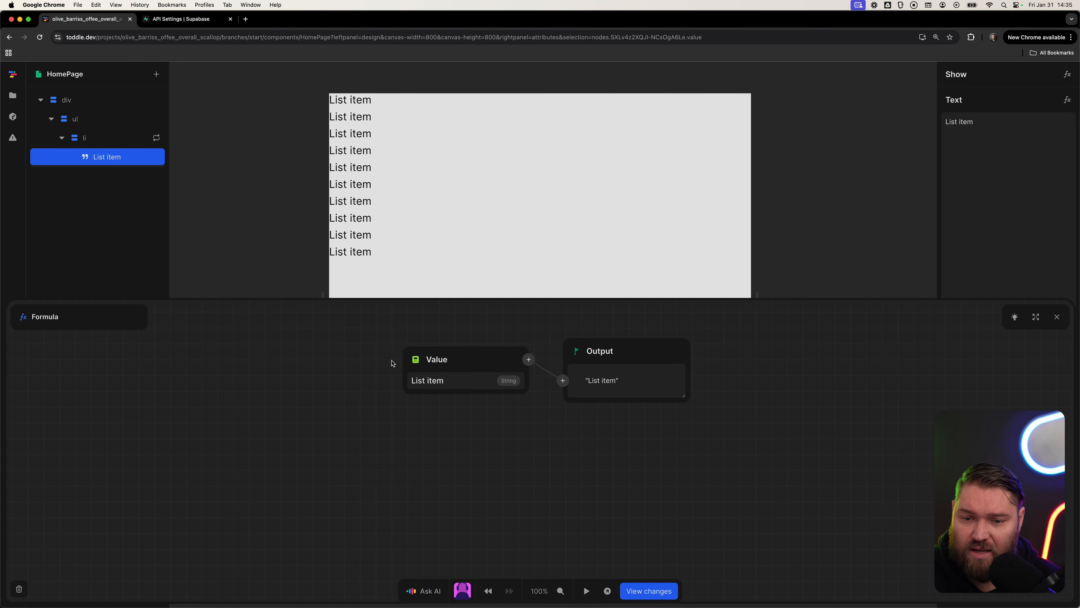
left_click(406, 364)
left_click(445, 399)
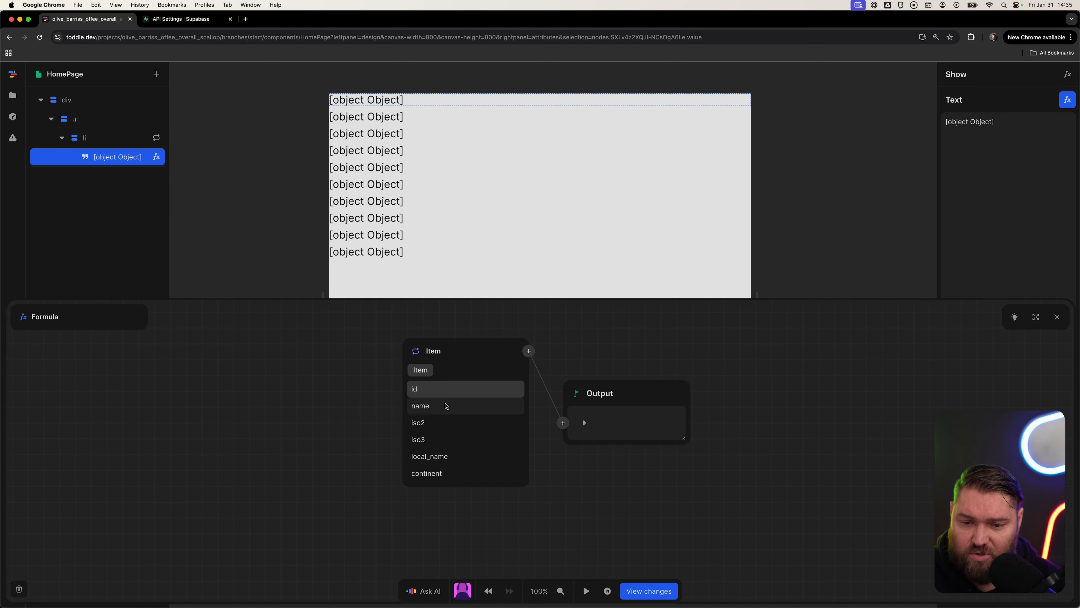
left_click(447, 405)
key("Escape")
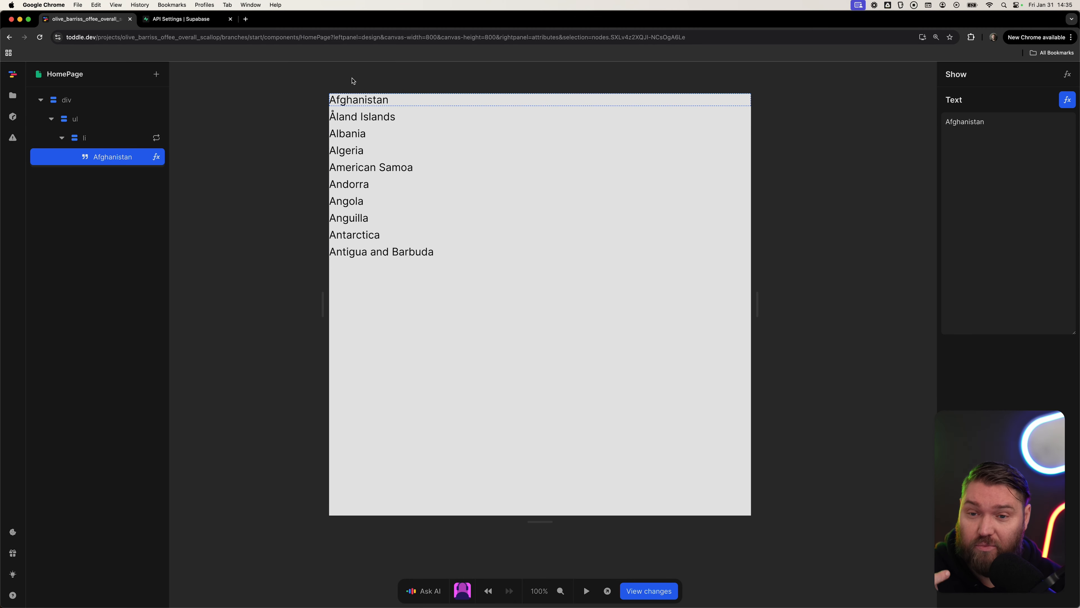
left_click(233, 225)
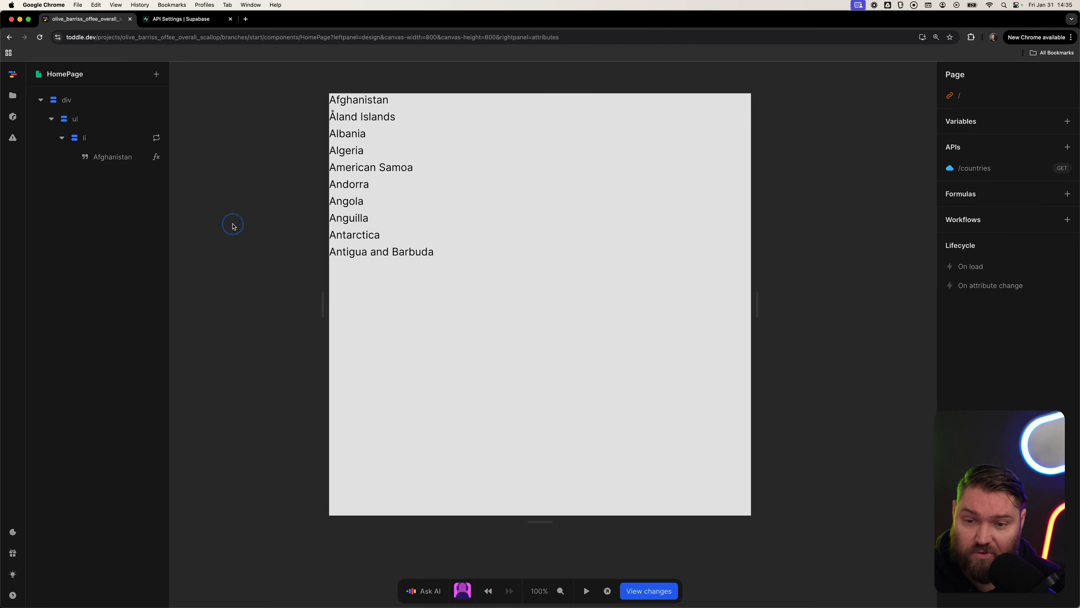
left_click(113, 143)
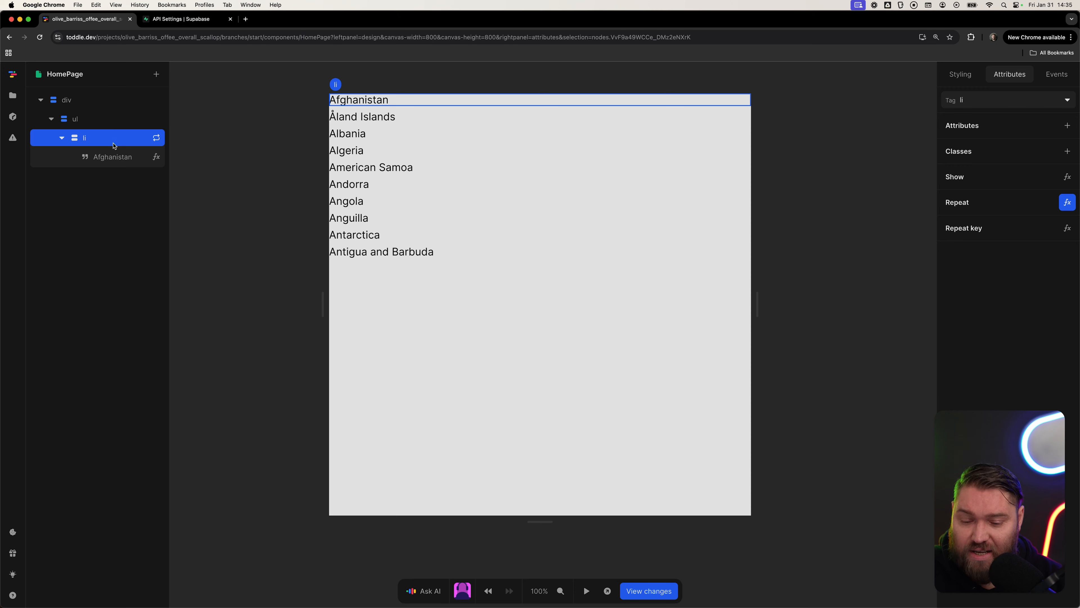
Open flagcdn.com in a new tab and go to its usage page.
key("super+t")
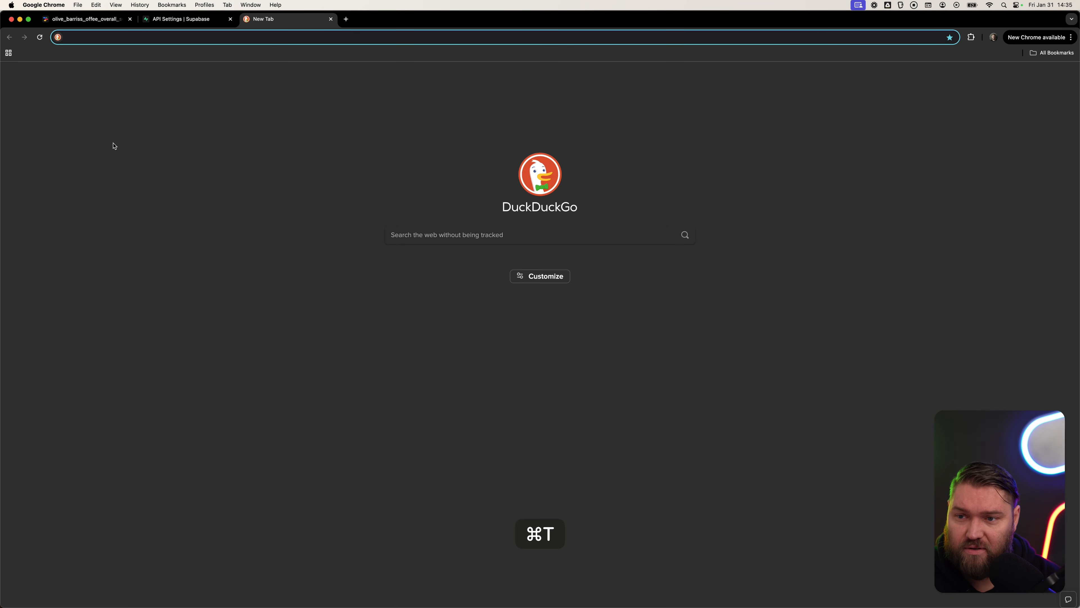
type("flagcdn.com")
key("Return")
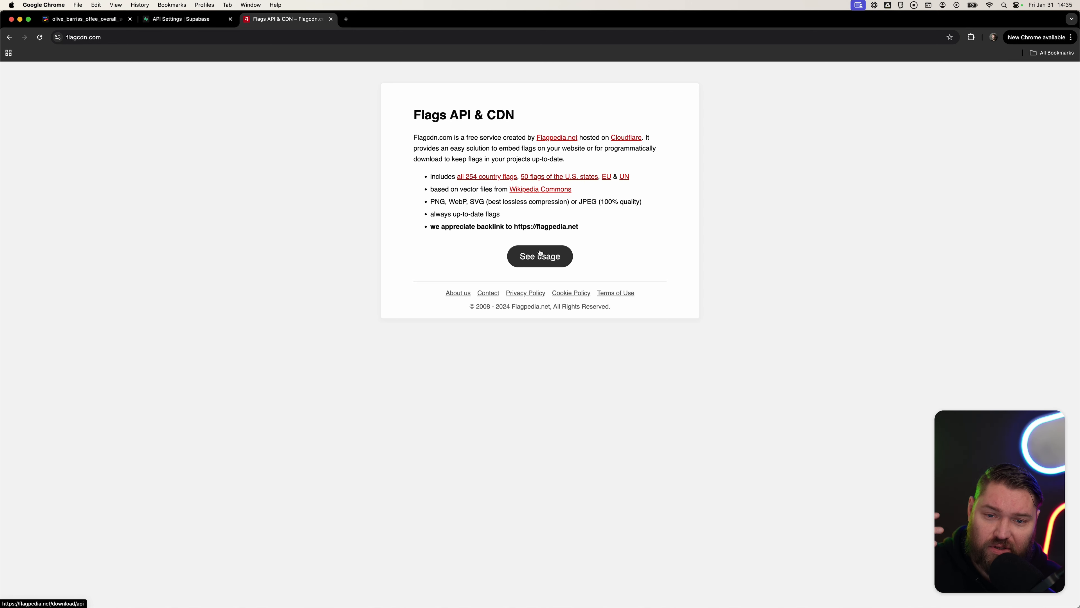
left_click(540, 254)
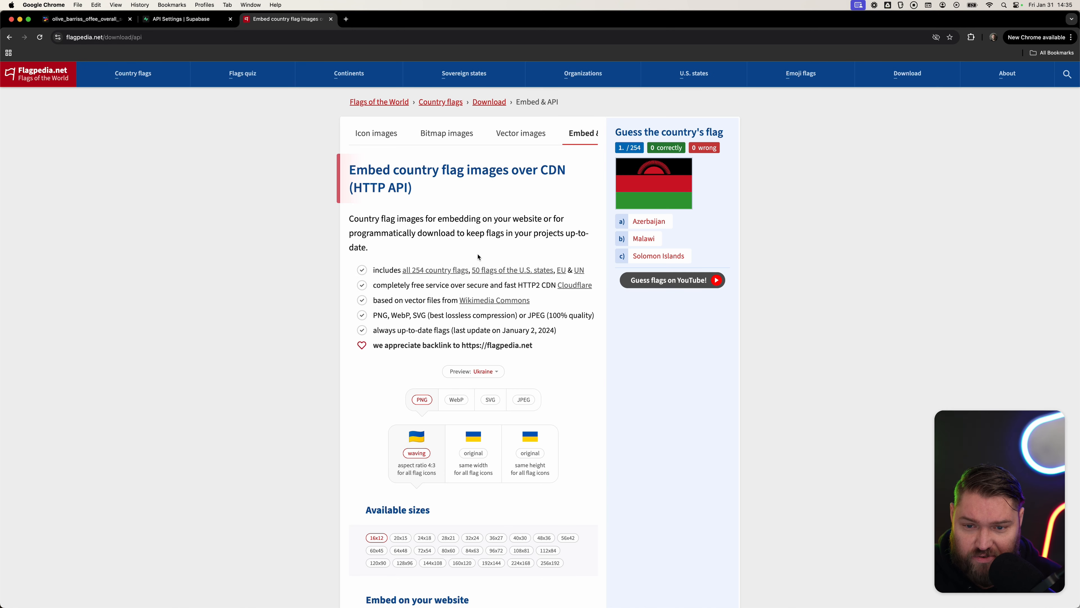
Examine the flag image sizes and CDN URL format, selecting the 60x45 size.
scroll(417, 281, "down", 3)
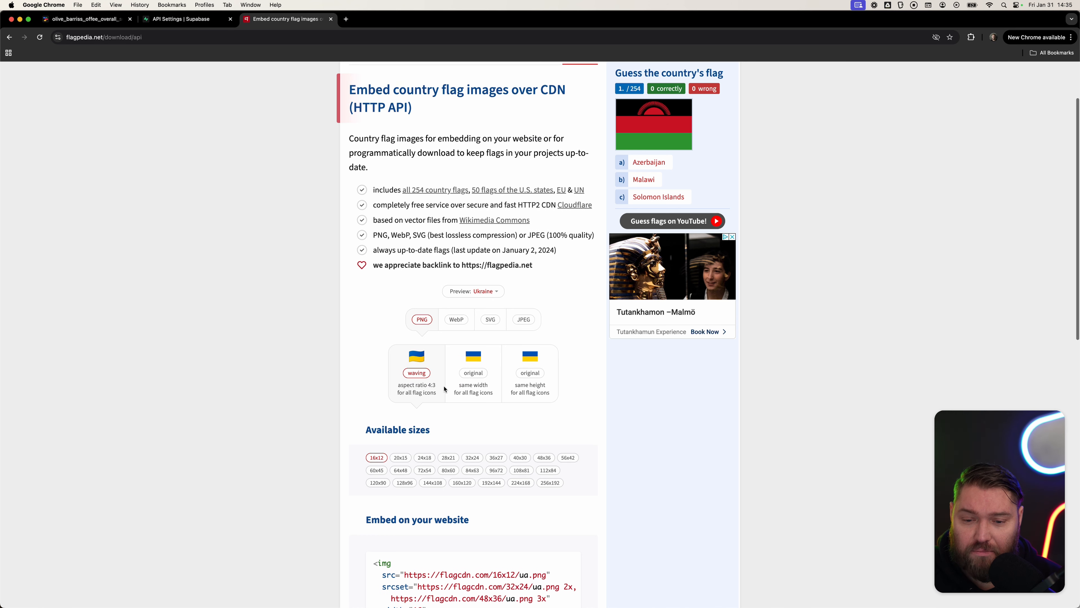
left_click(448, 416)
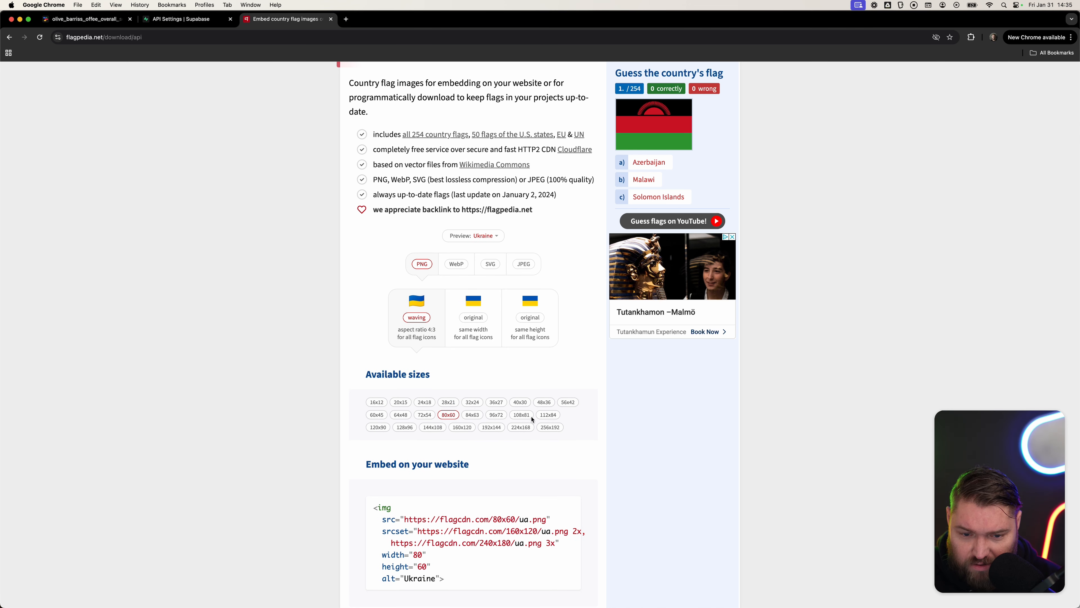
left_click(520, 402)
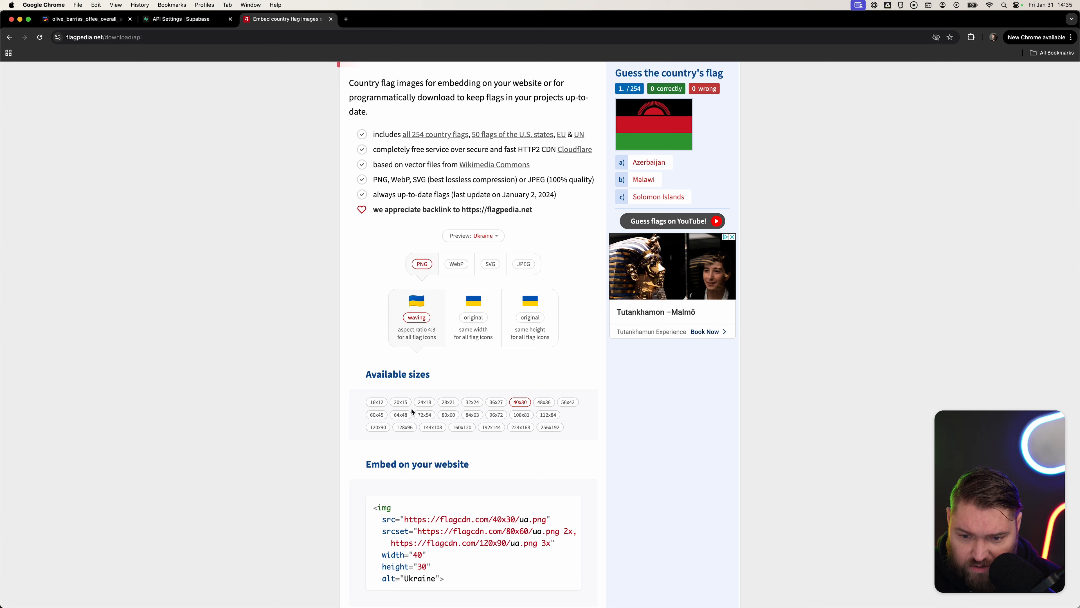
left_click(376, 415)
scroll(511, 421, "down", 4)
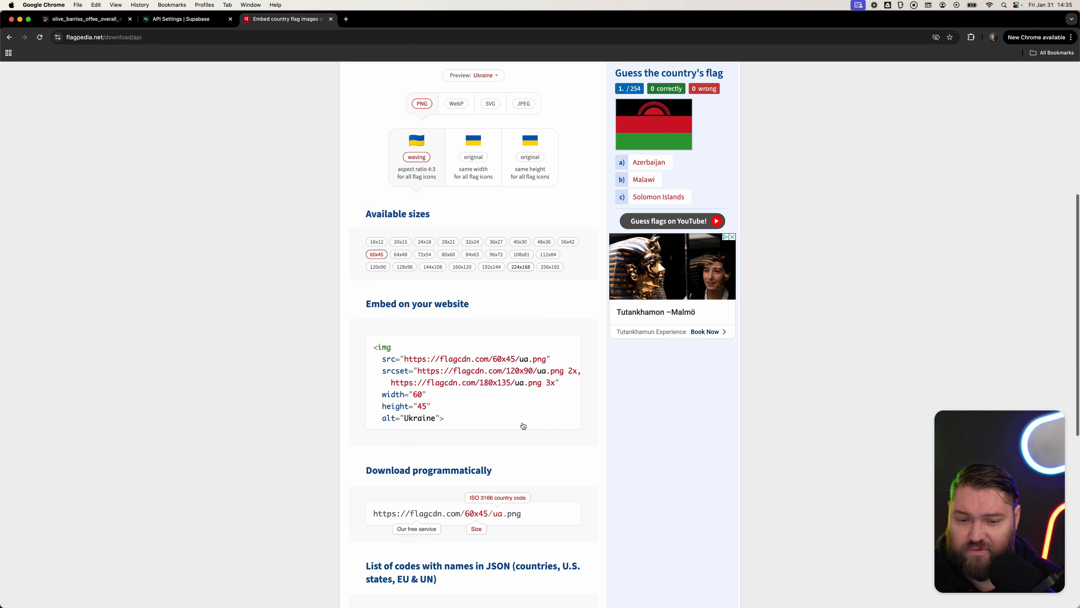
scroll(510, 404, "down", 1)
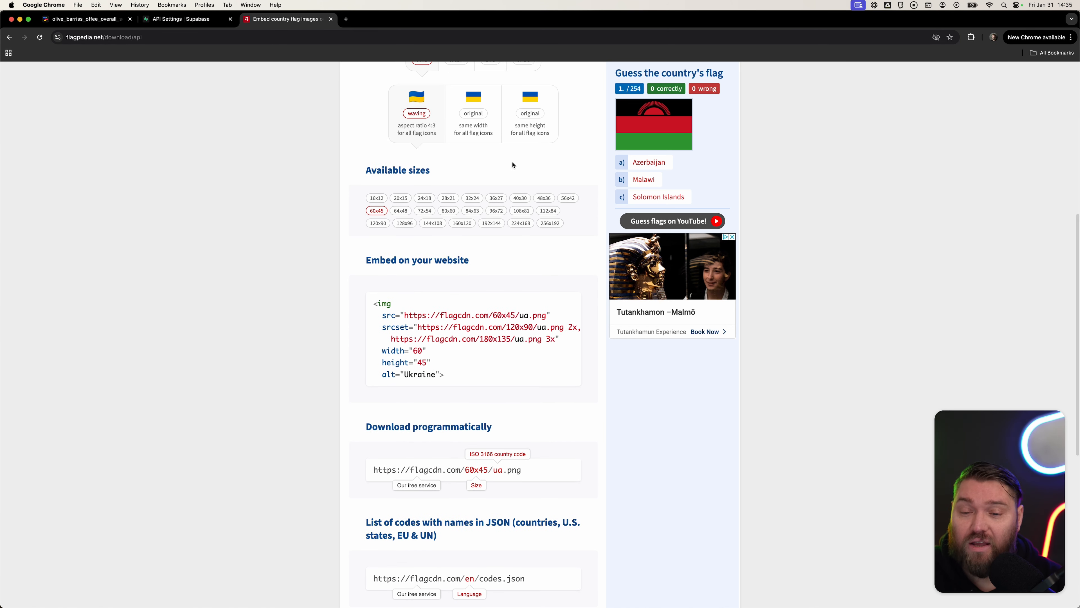
scroll(491, 358, "down", 3)
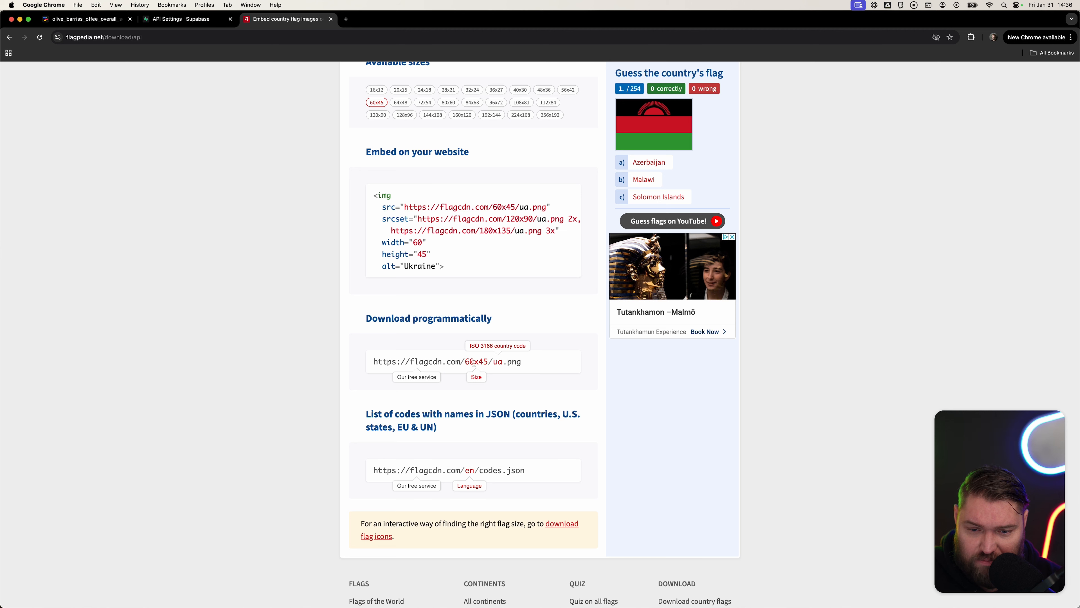
Copy the img embed code snippet for the 60x45 flag from the flag site.
double_click(495, 362)
left_click_drag(523, 367, 370, 362)
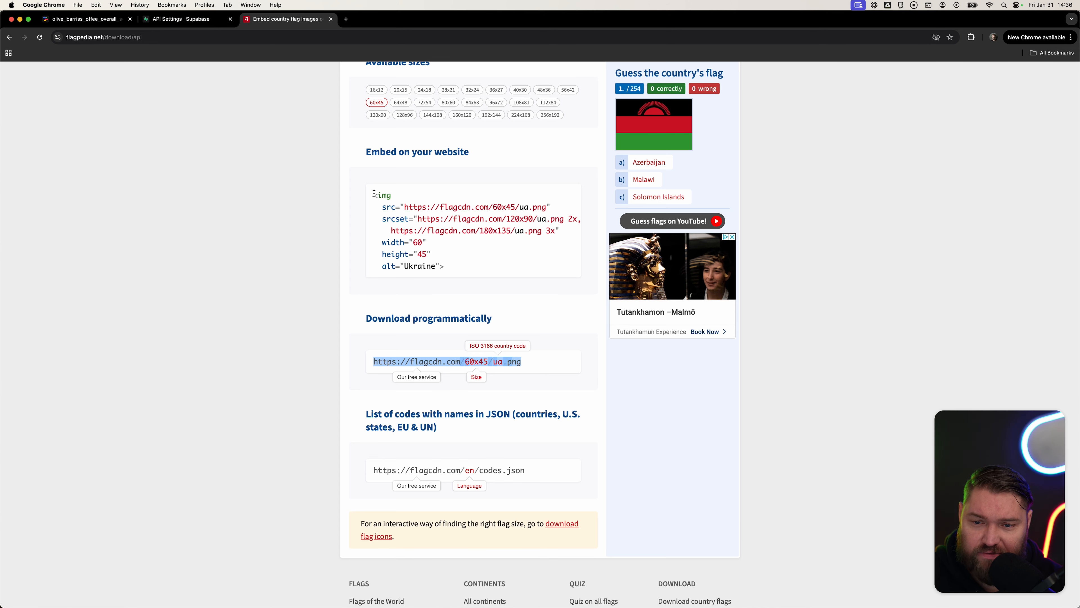
left_click_drag(451, 271, 369, 198)
key("super+c")
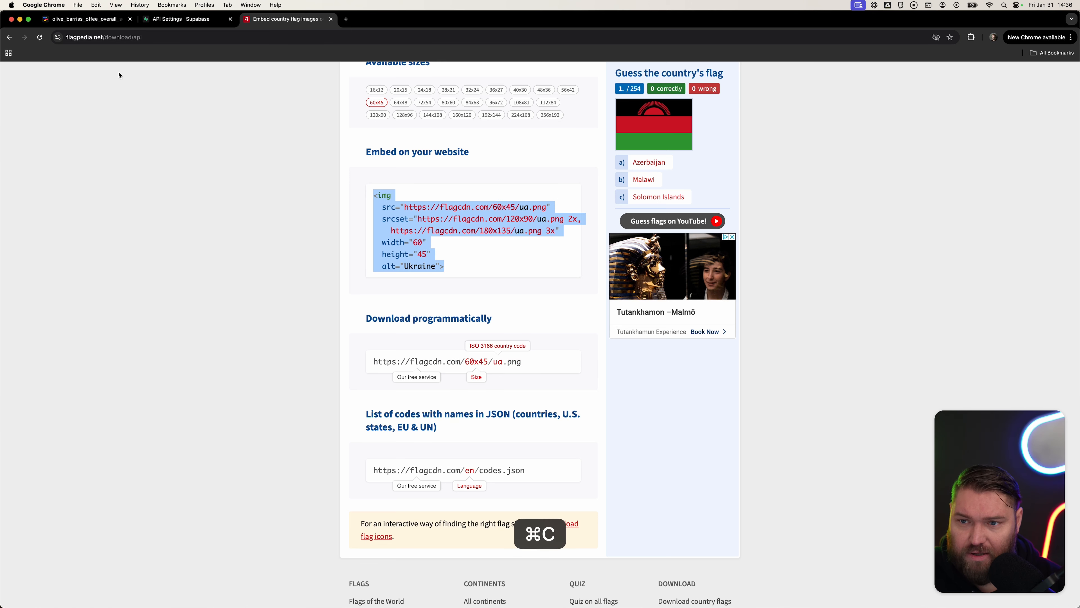
Import the copied img HTML into the repeated list item on the toddle page.
left_click(83, 19)
key("super+v")
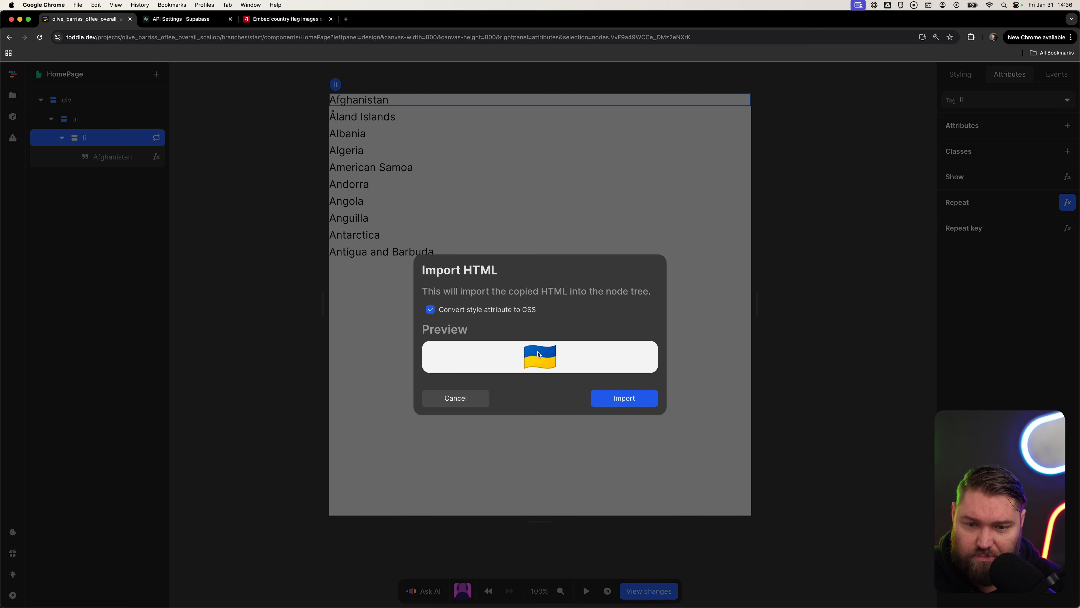
left_click(639, 397)
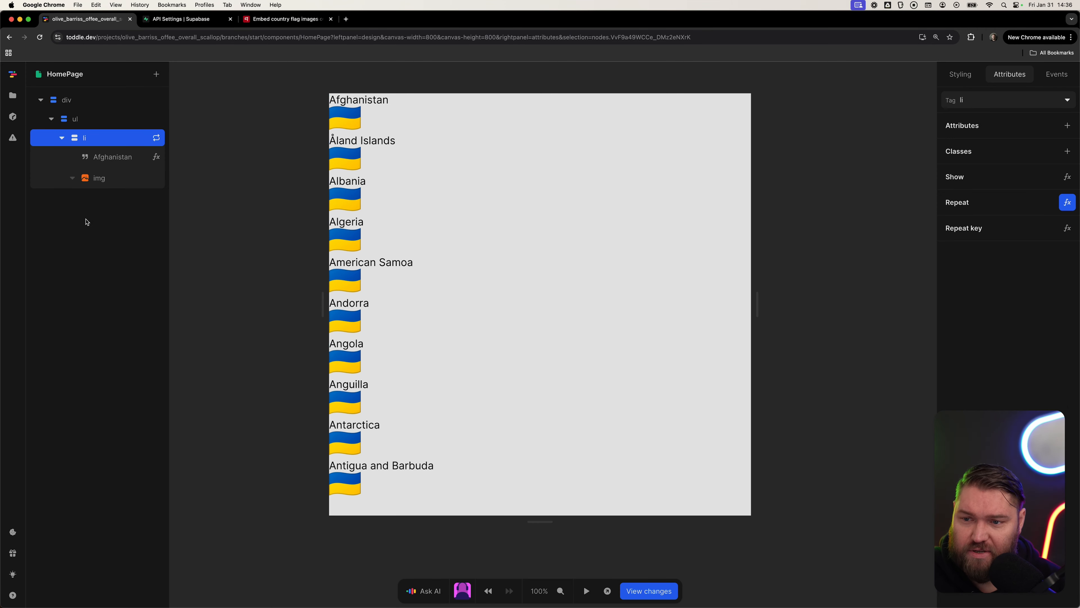
Move the img element above the country name text inside the list item.
left_click_drag(109, 183, 126, 161)
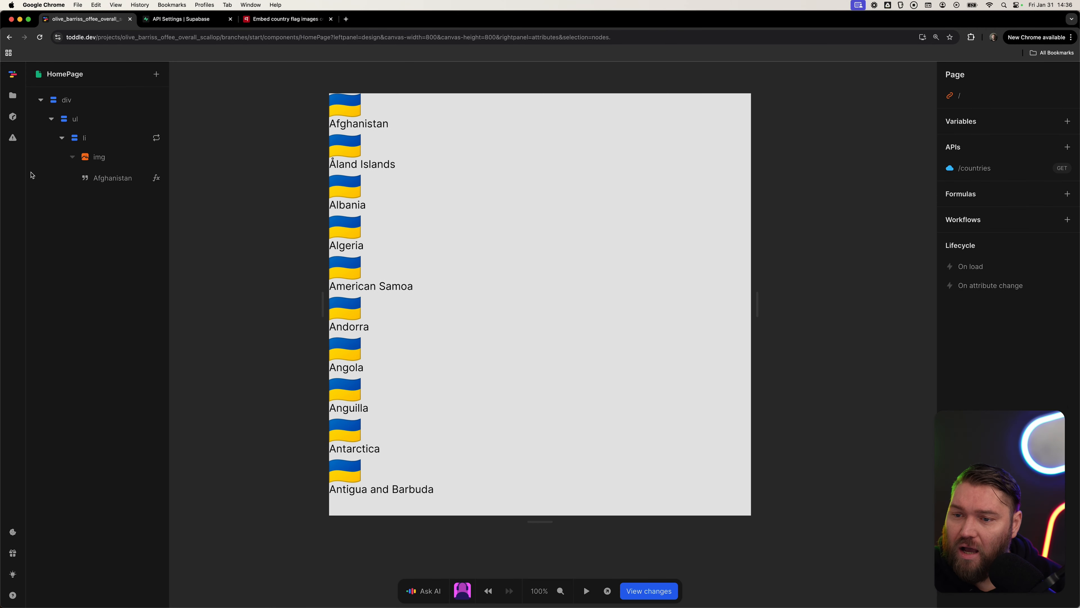
left_click(127, 162)
Lay out the list item horizontally with a 16px gap between flag and name.
left_click(98, 137)
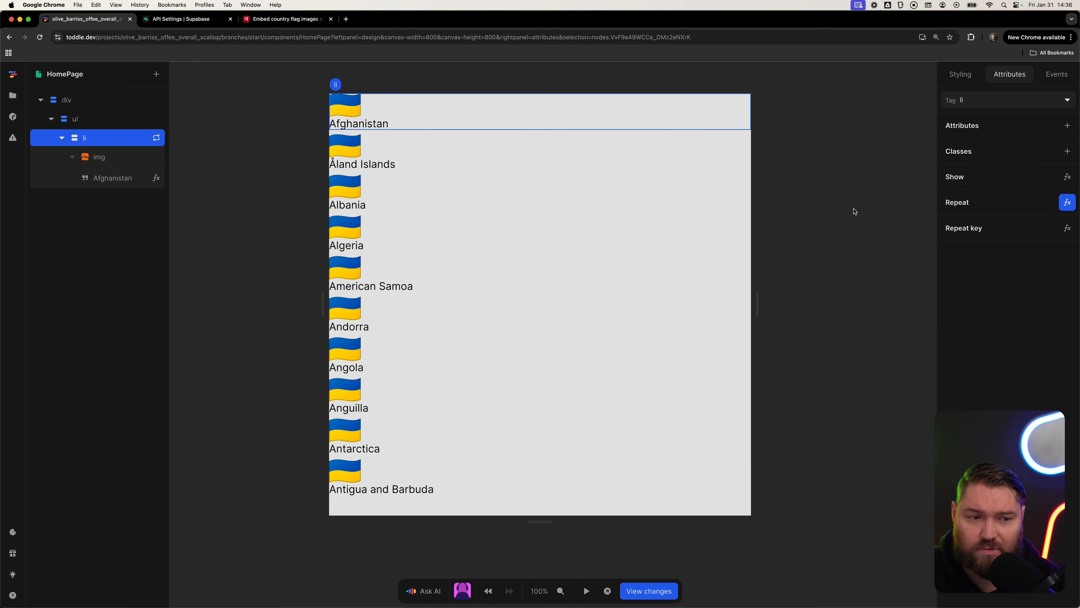
left_click(971, 303)
left_click(977, 331)
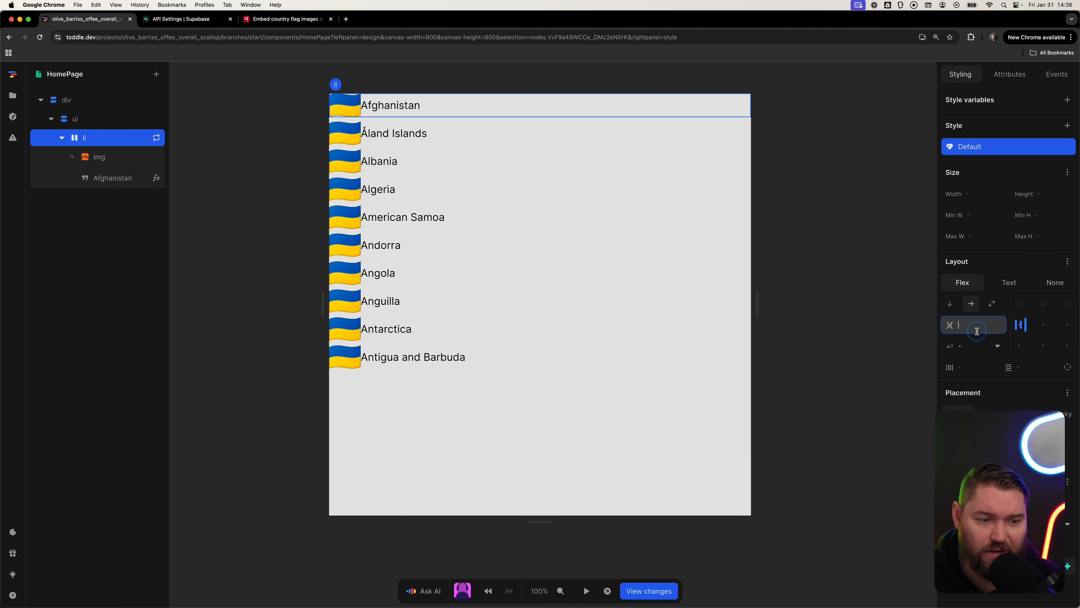
type("16")
key("Tab")
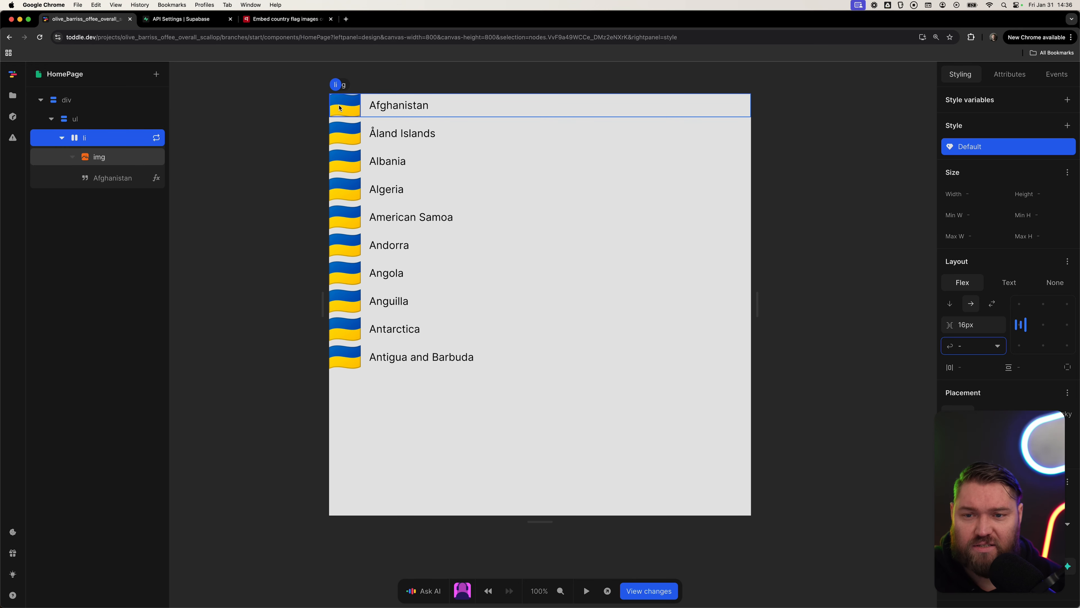
Remove the img's data-unset toddle attribute and its srcset attribute.
left_click(133, 158)
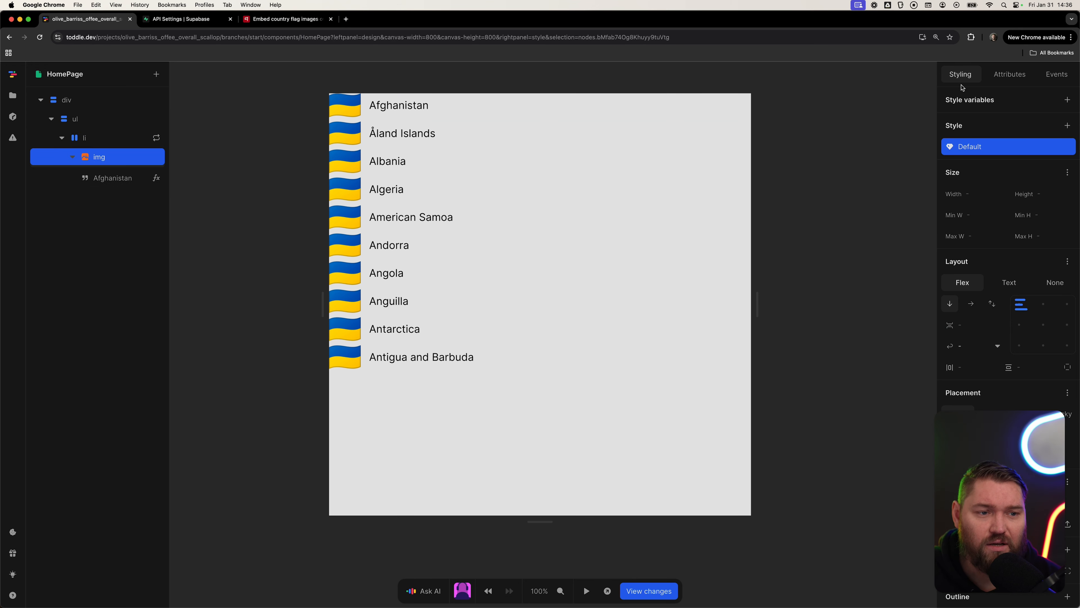
left_click(1009, 74)
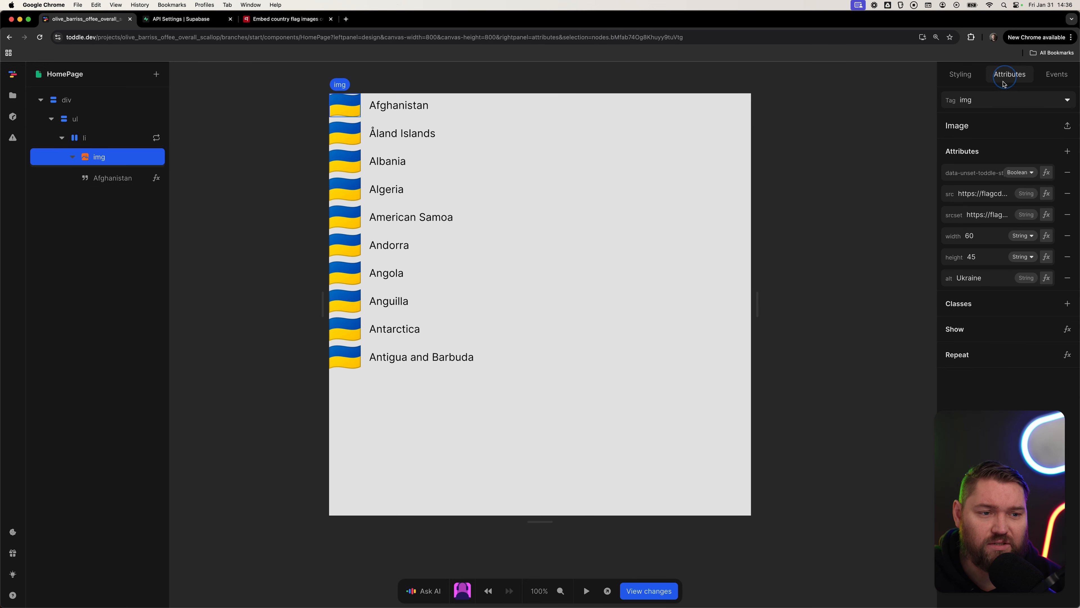
left_click(1068, 172)
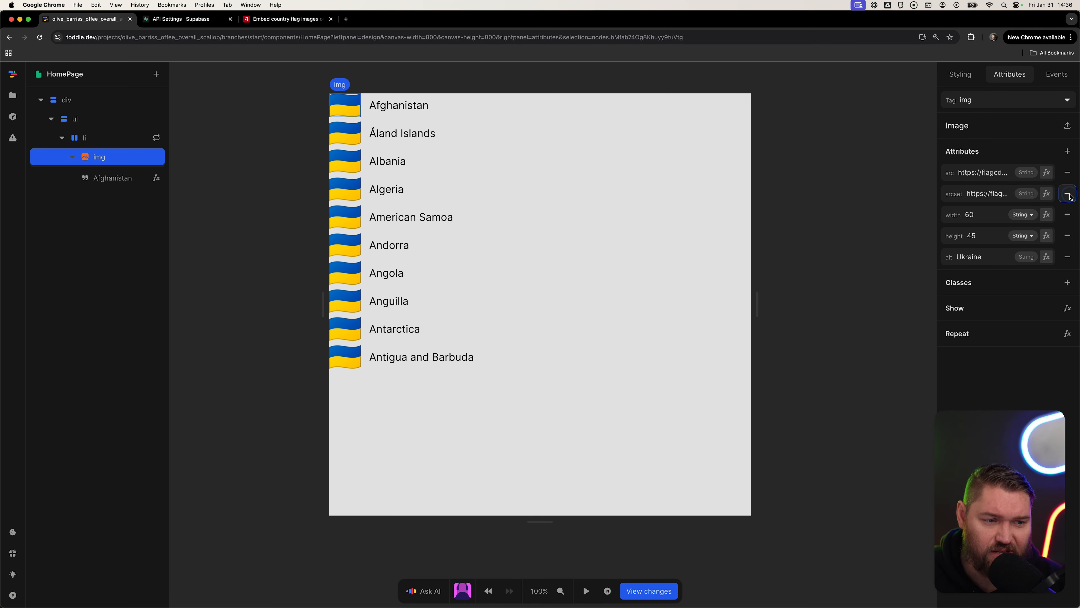
left_click(1068, 194)
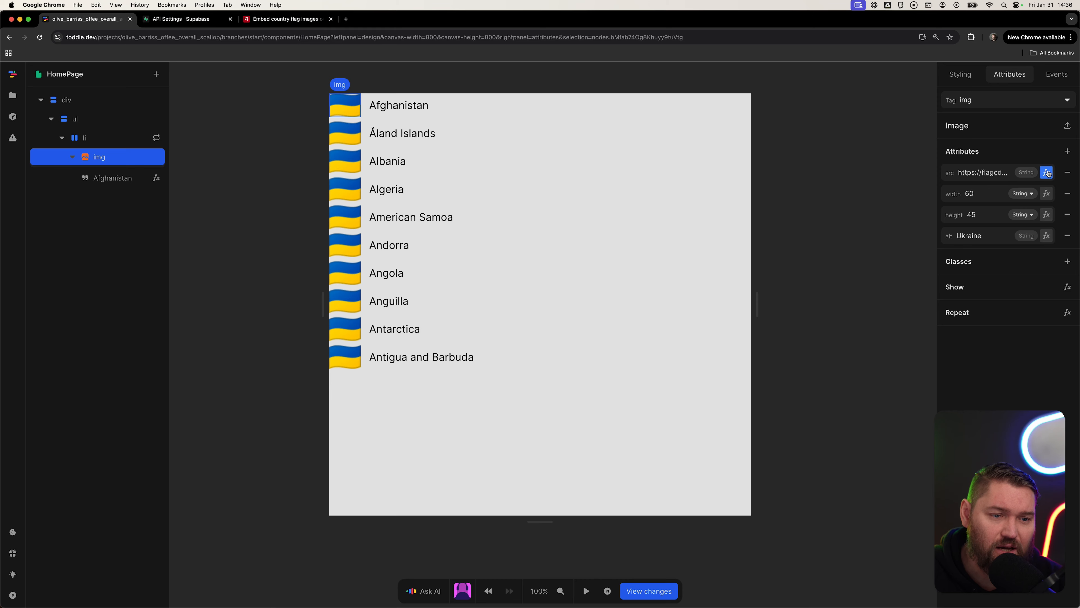
left_click(1047, 173)
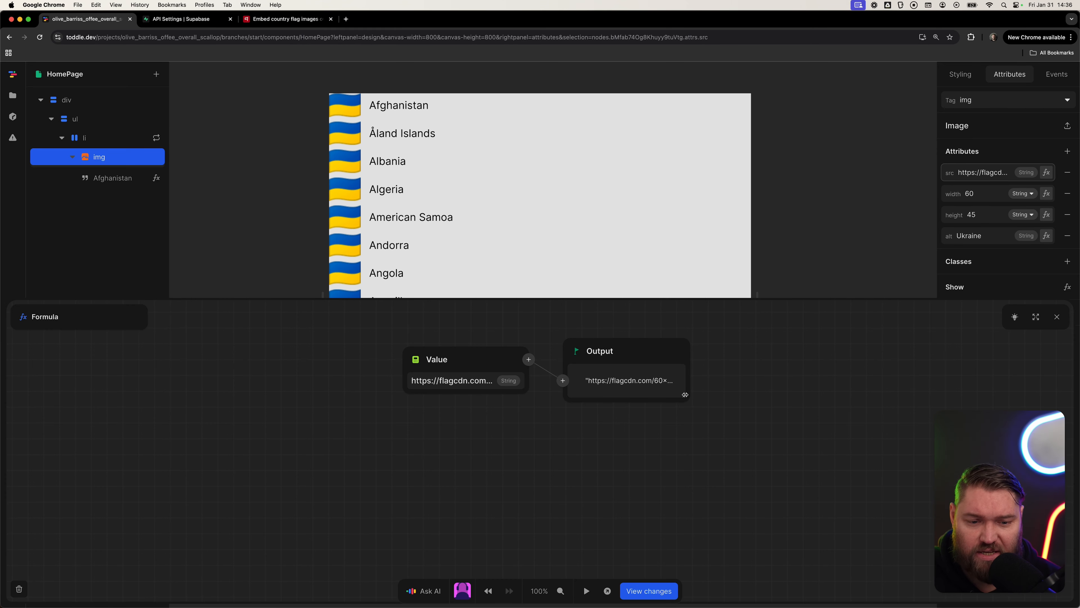
left_click_drag(685, 394, 798, 408)
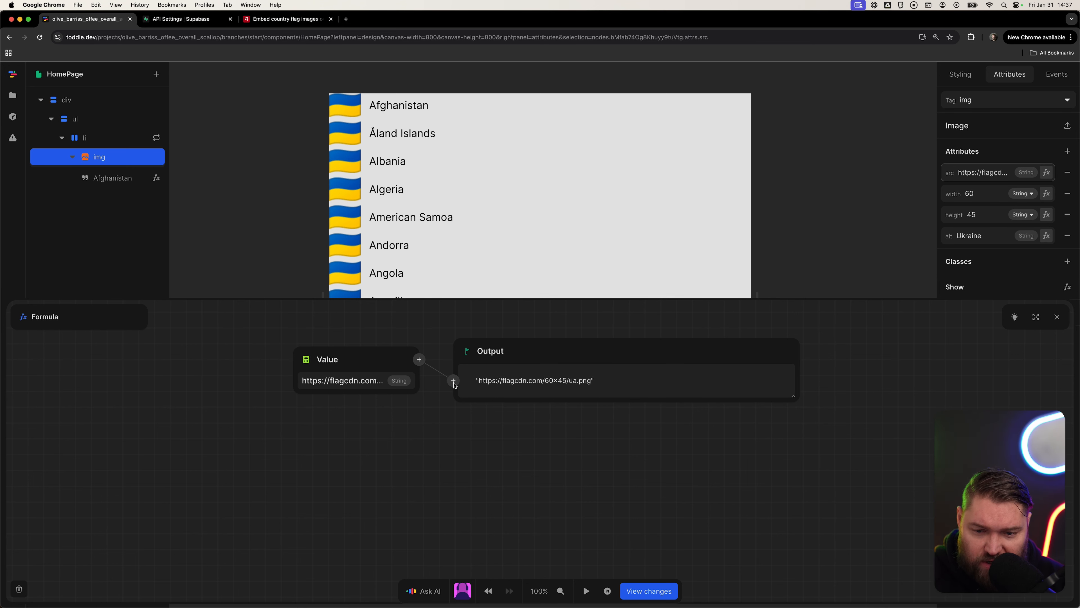
left_click(368, 383)
triple_click(368, 383)
key("super+Right")
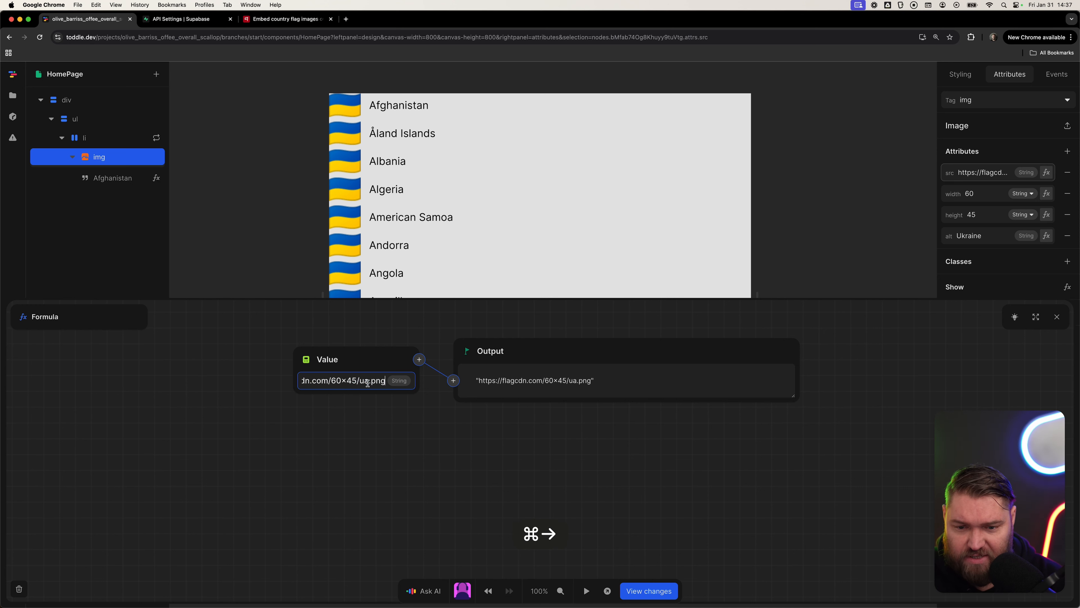
key("alt+BackSpace")
key("alt+BackSpace")
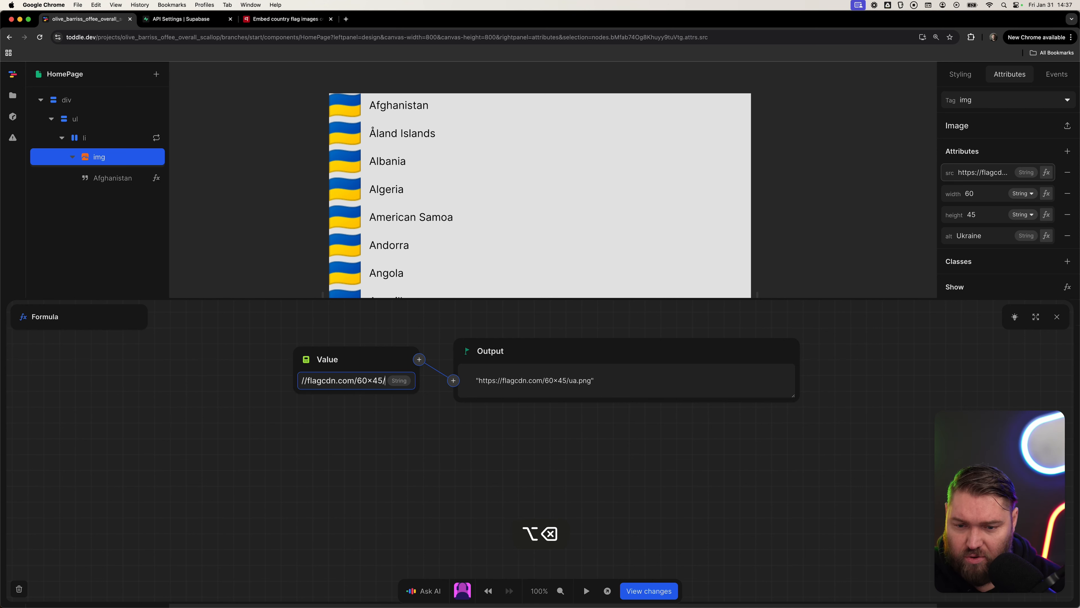
key("Tab")
Wrap the src value in a Concatenate formula with the repeated item's iso2 as the second argument.
left_click(420, 360)
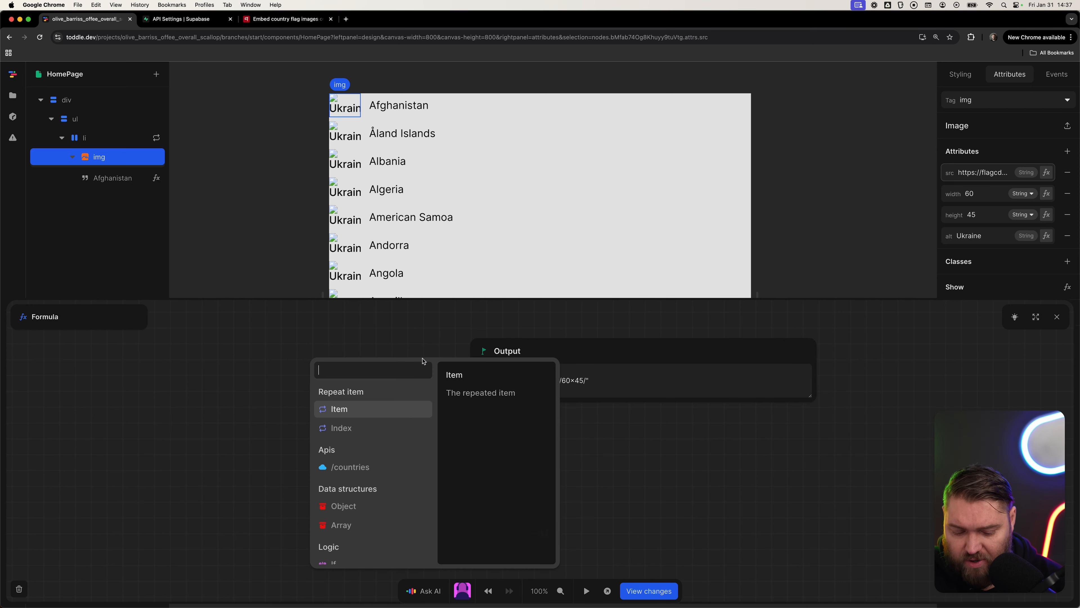
type("concat")
key("Return")
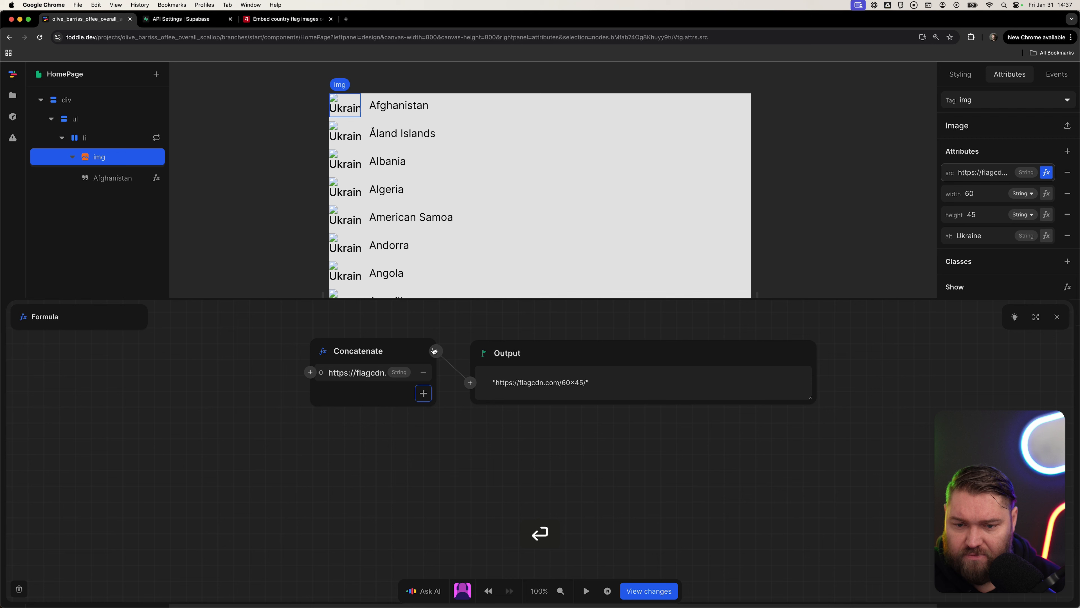
left_click(423, 393)
left_click(310, 393)
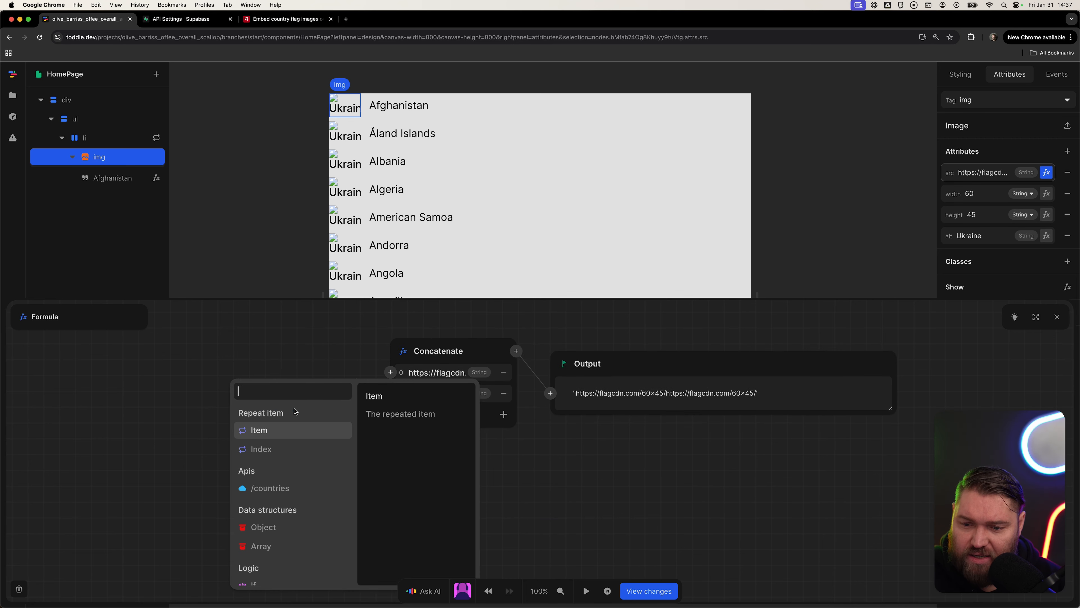
left_click(265, 432)
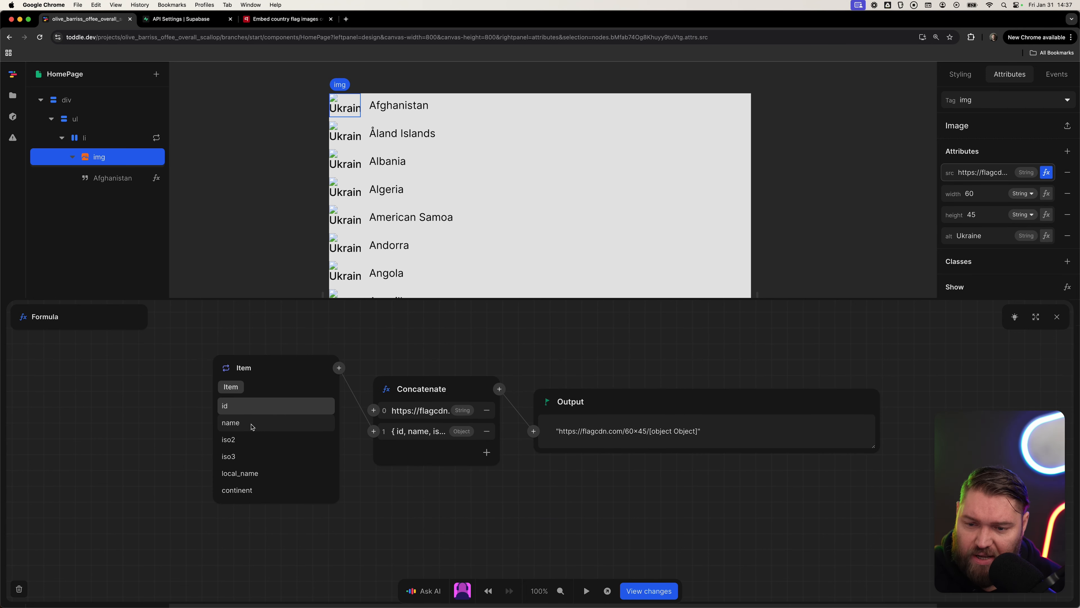
left_click(242, 440)
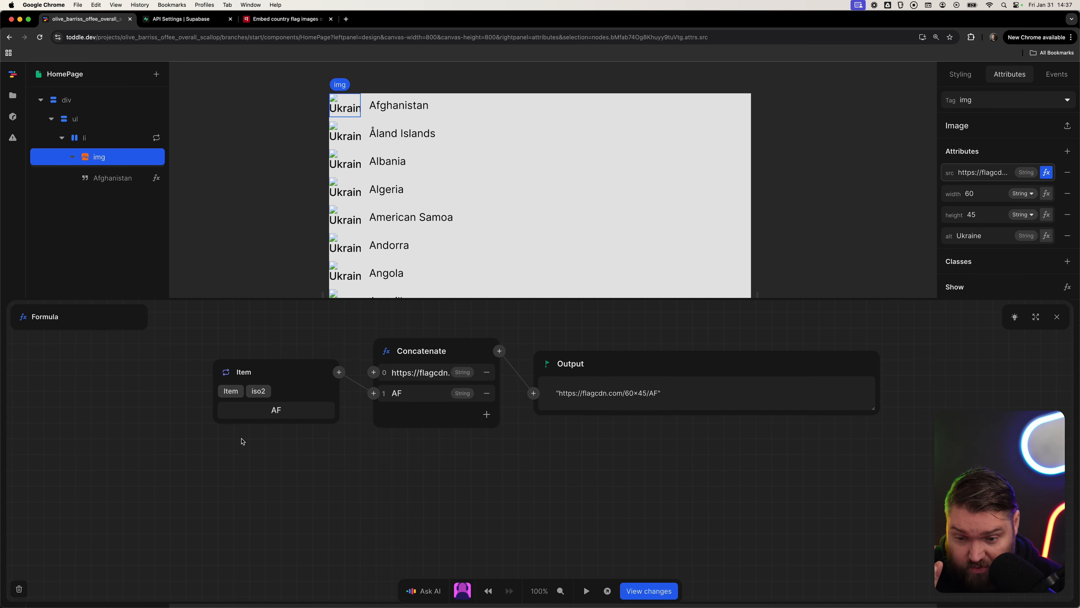
Add .png as the third Concatenate argument.
left_click(487, 415)
left_click(419, 442)
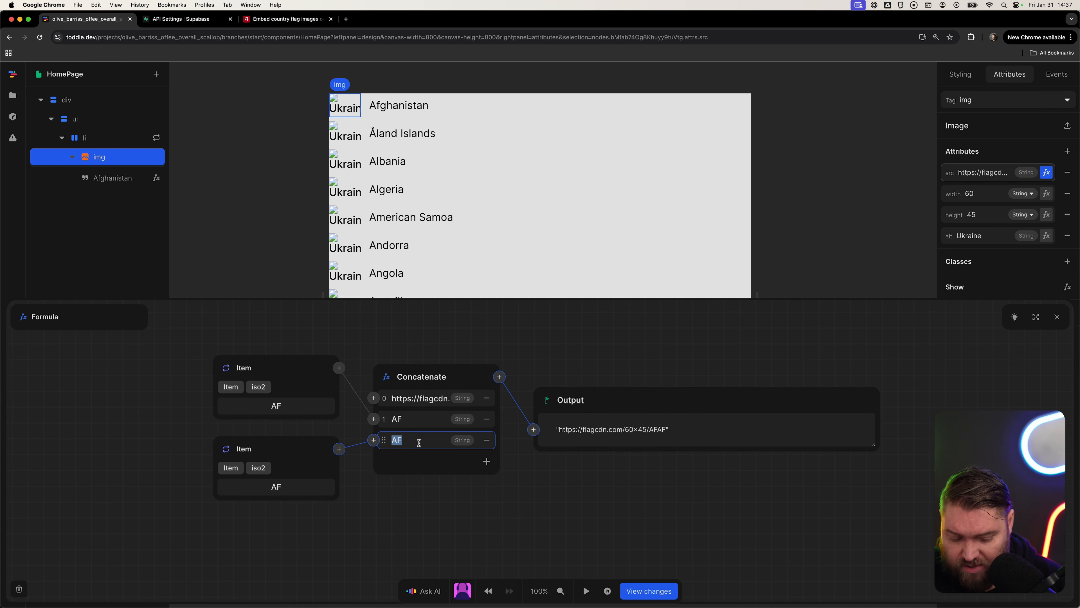
key("BackSpace")
type(".pmng")
key("BackSpace")
key("BackSpace")
key("BackSpace")
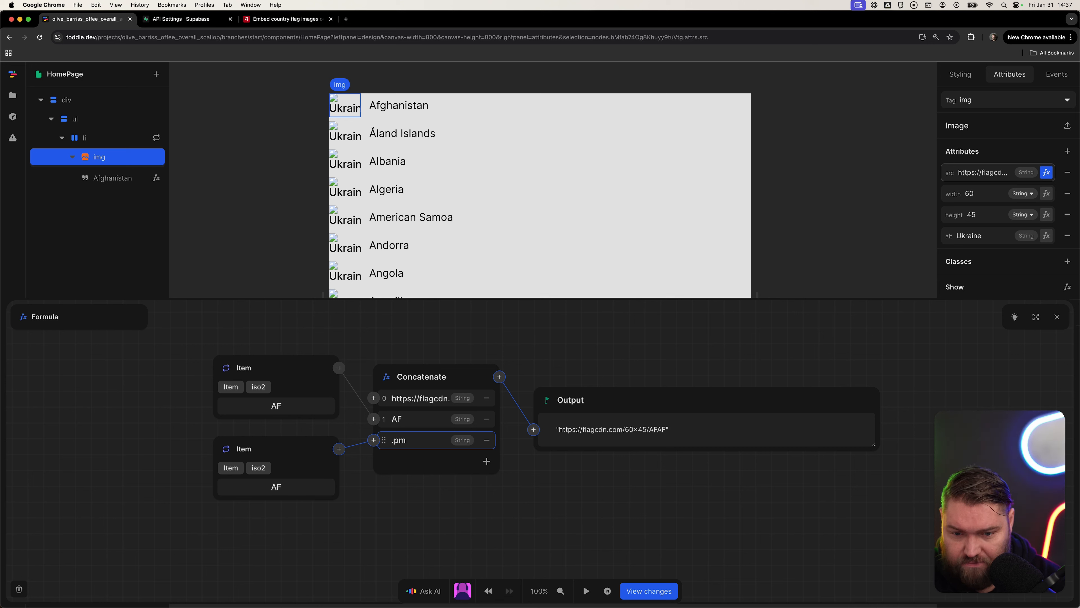
type("ng")
key("Tab")
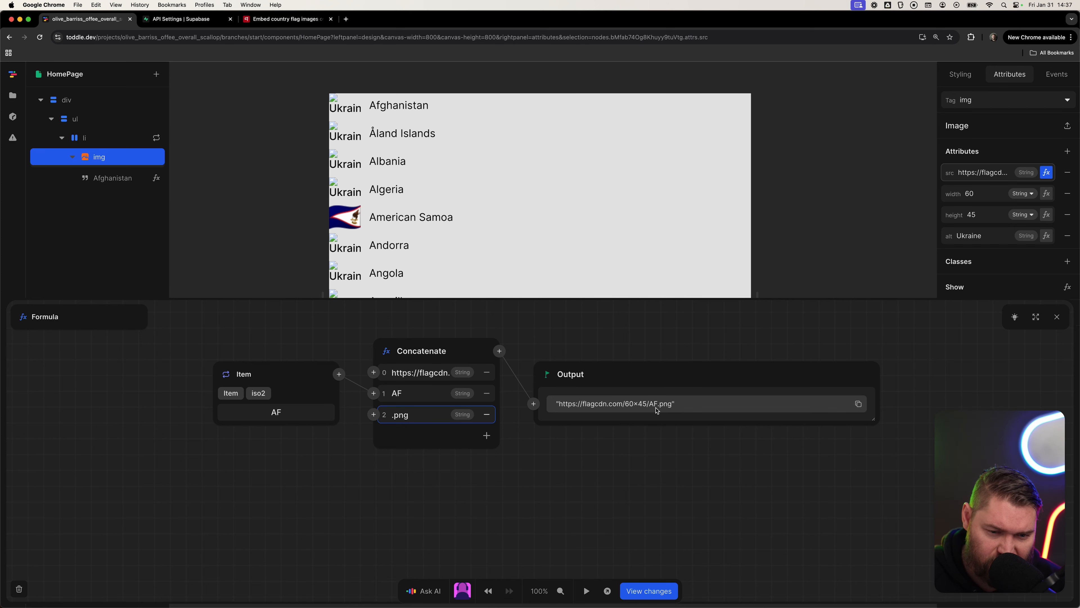
Insert a Lower case function between the item's iso2 and the Concatenate, then close the formula editor.
left_click(339, 374)
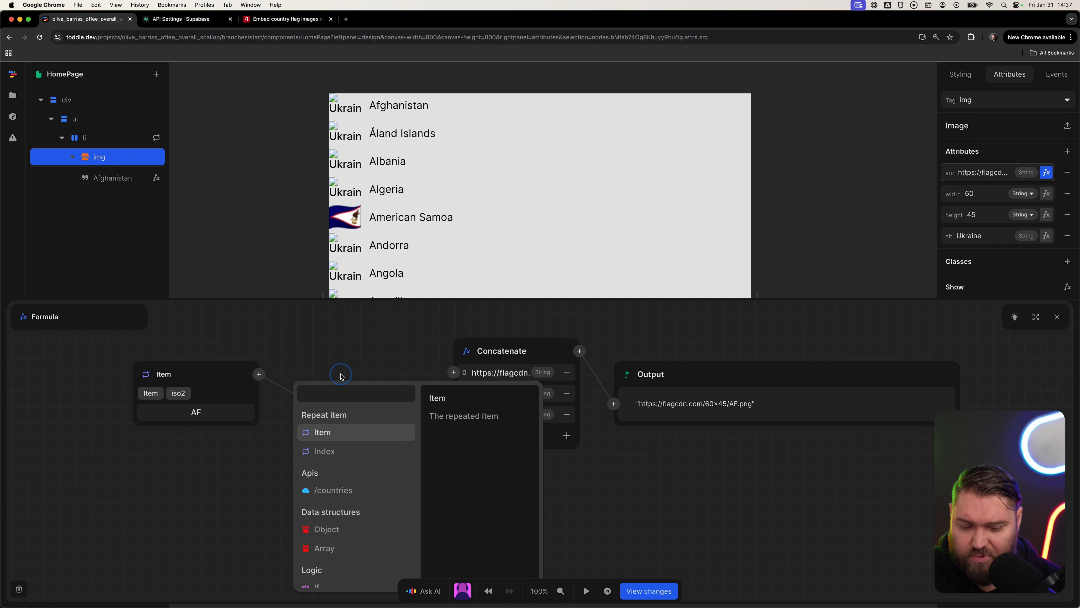
type("lower")
key("Return")
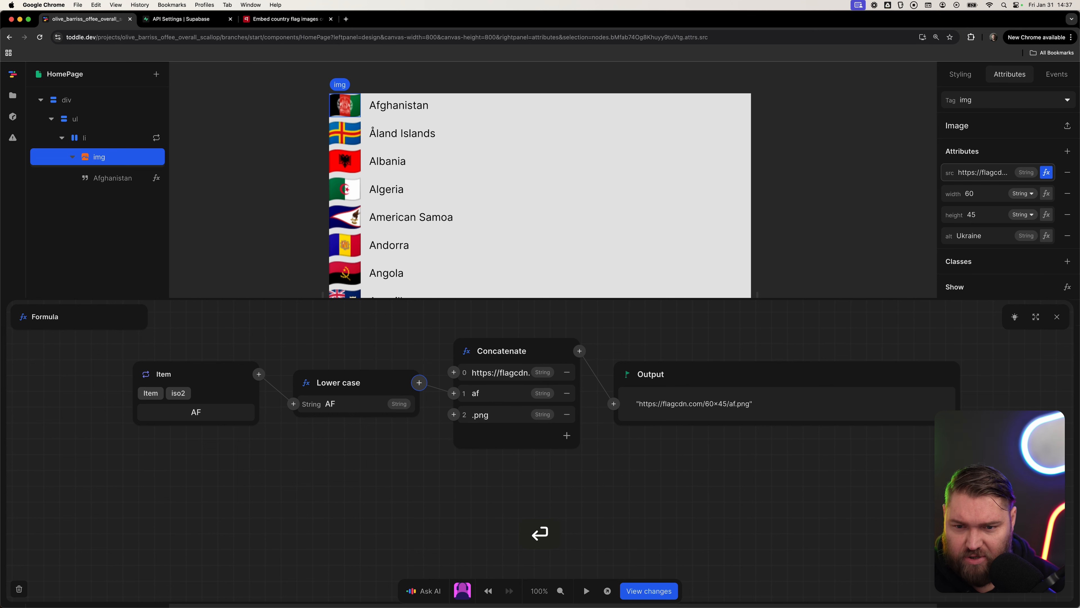
key("Escape")
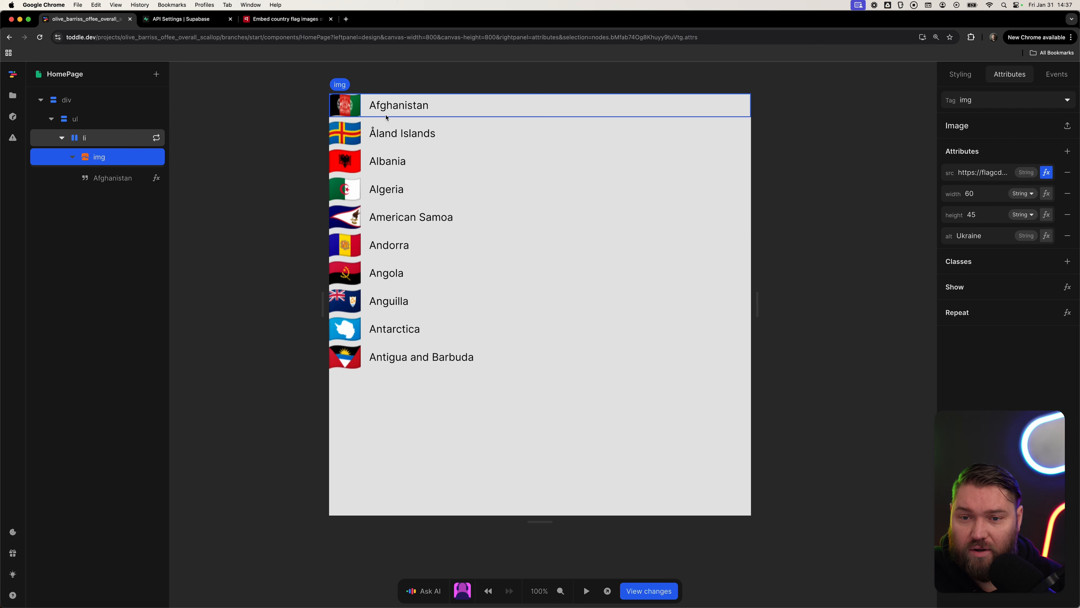
Set the img width attribute to 30 and remove its height attribute.
left_click(107, 159)
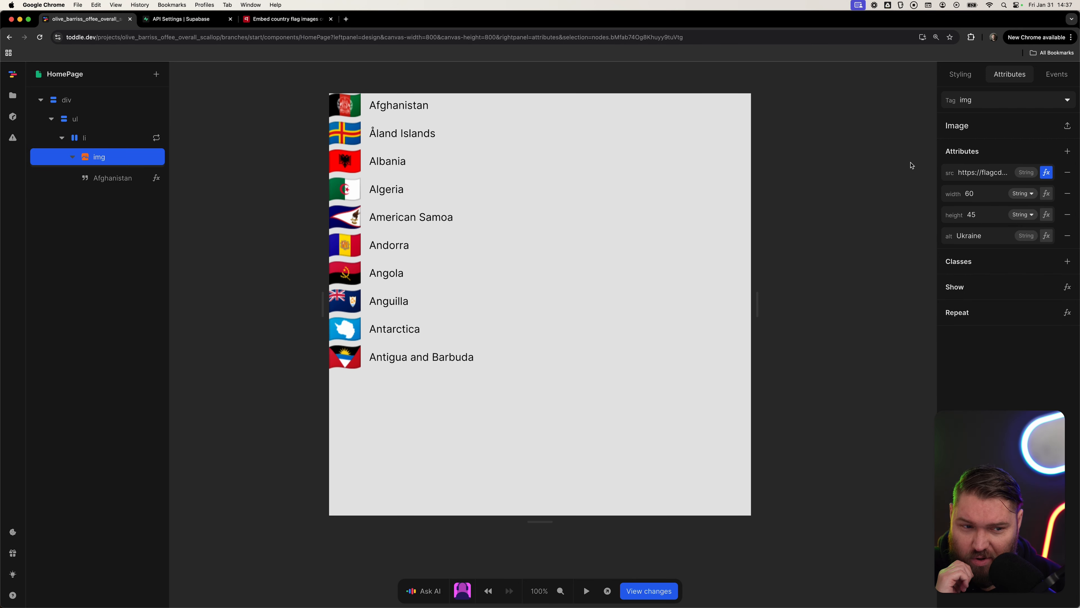
left_click(998, 193)
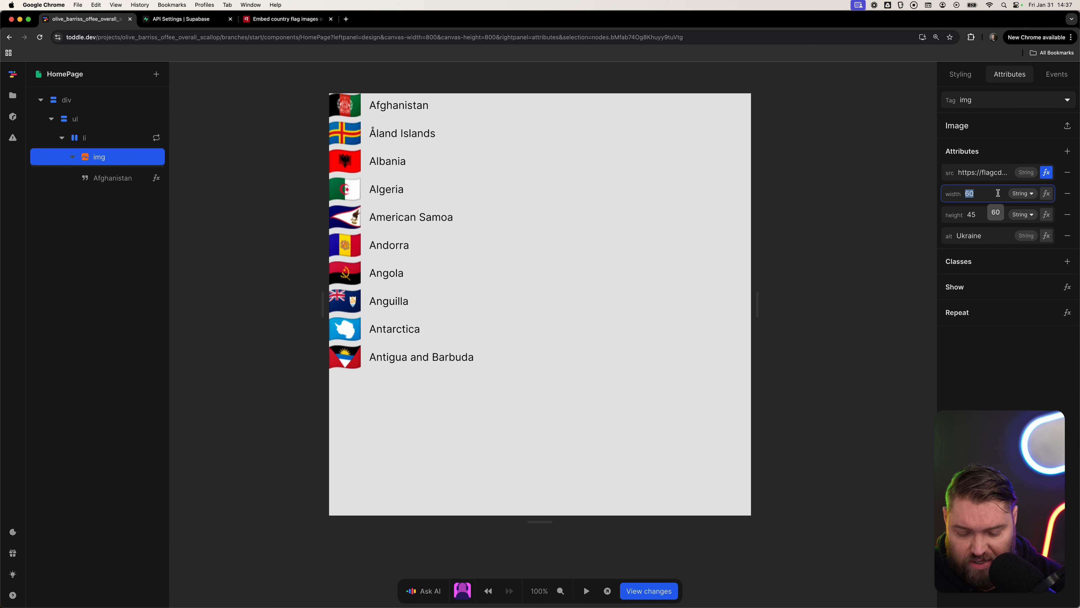
type("30")
key("Tab")
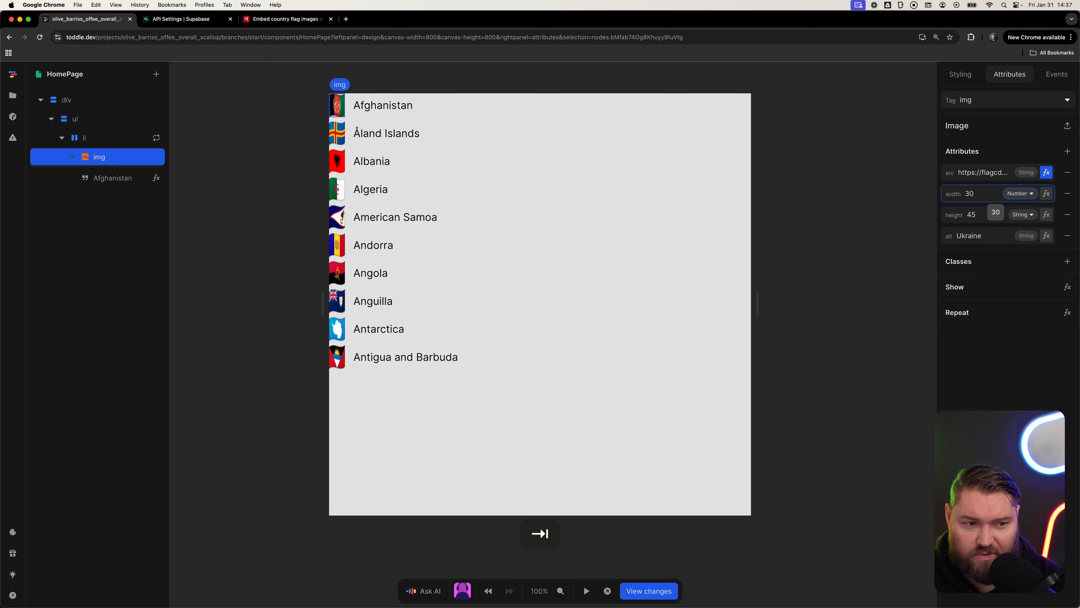
key("shift+Tab")
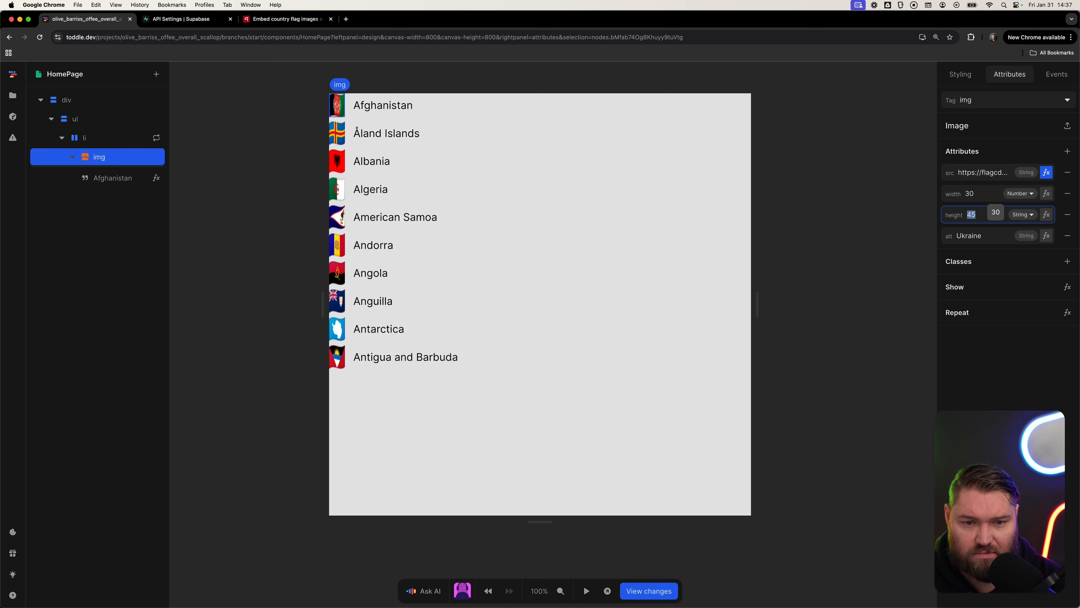
key("BackSpace")
key("Tab")
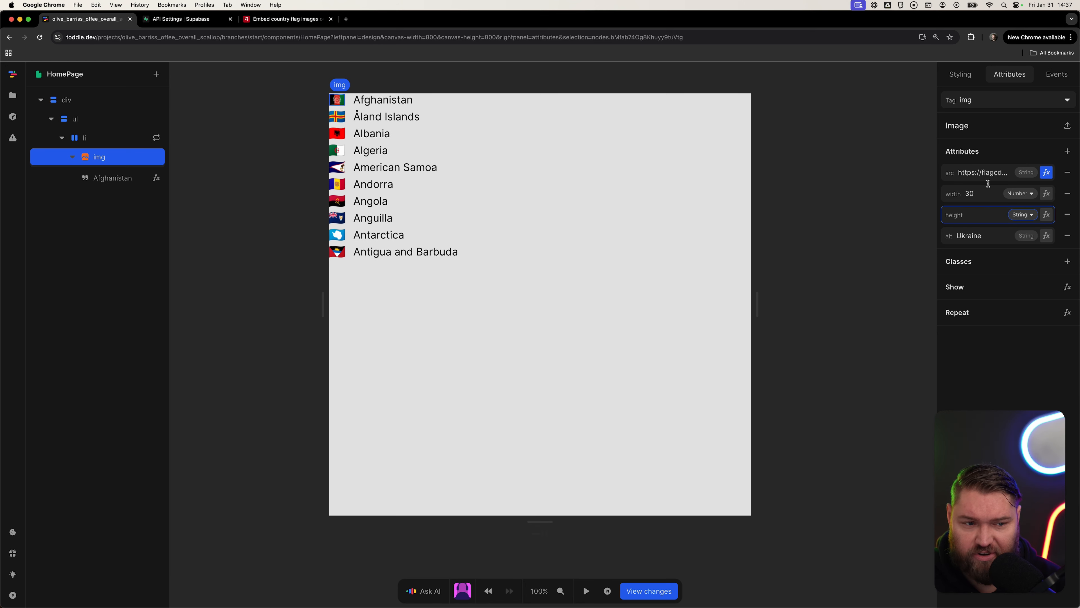
left_click(1068, 214)
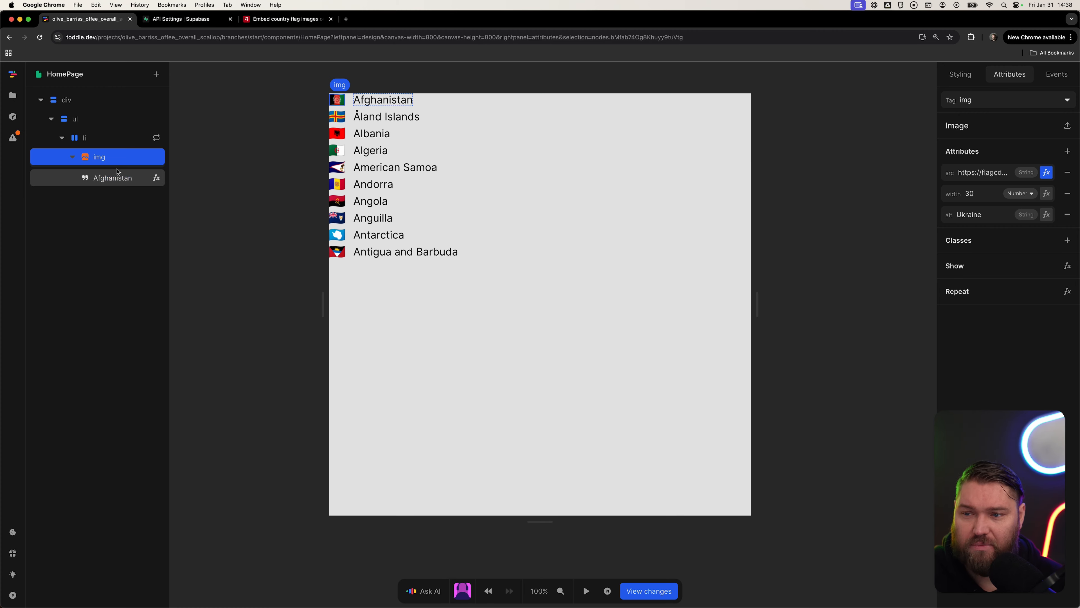
Add a new List element inside the root div.
left_click(98, 99)
left_click(156, 73)
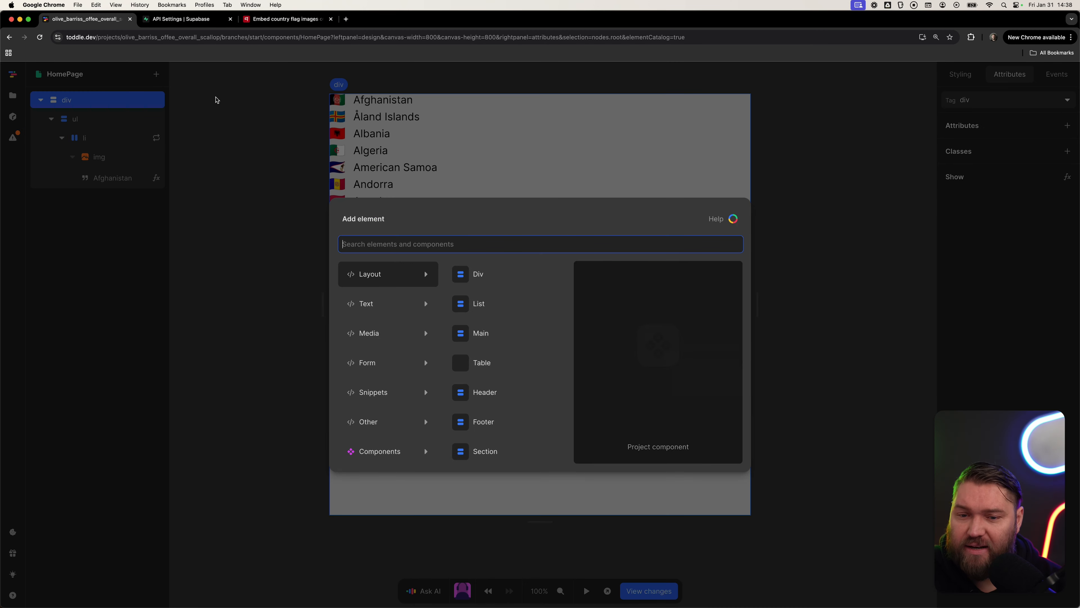
type("list")
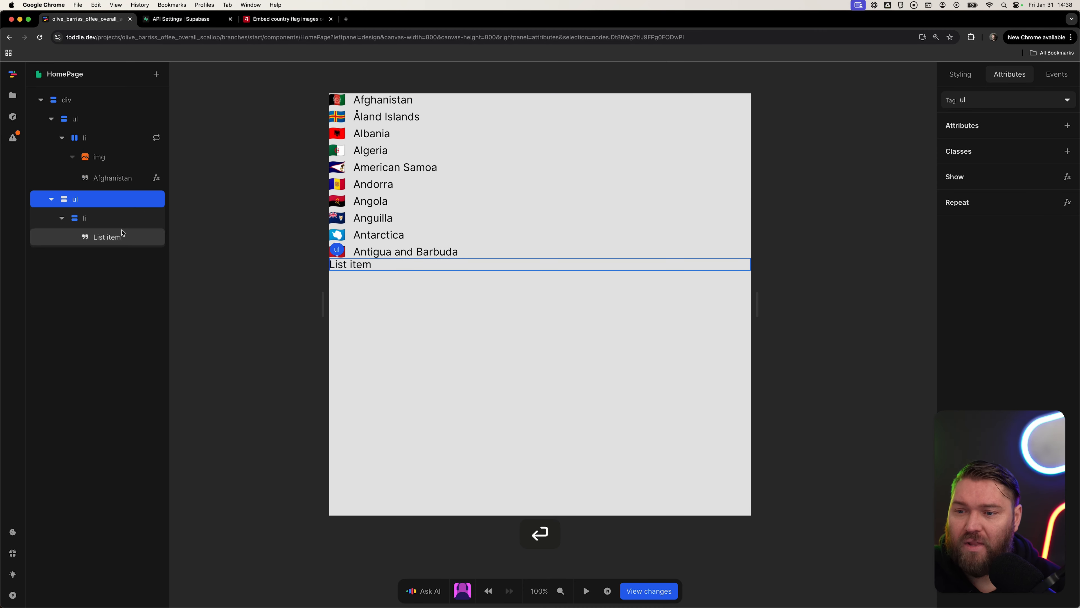
Replace the new list item's text with 1.
left_click(118, 236)
left_click(985, 148)
key("BackSpace")
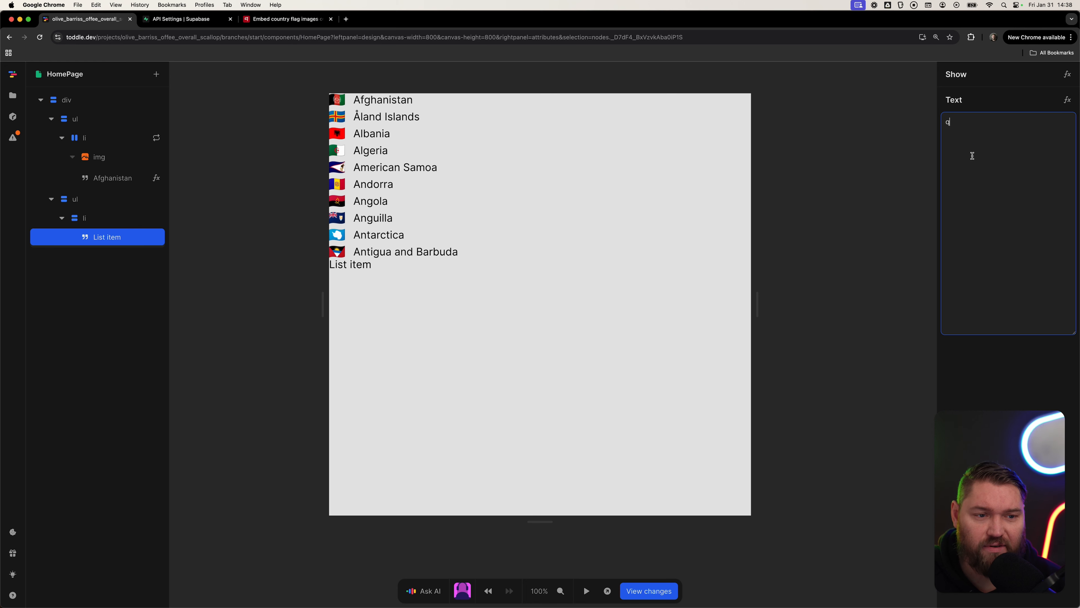
key("shift+super+BackSpace")
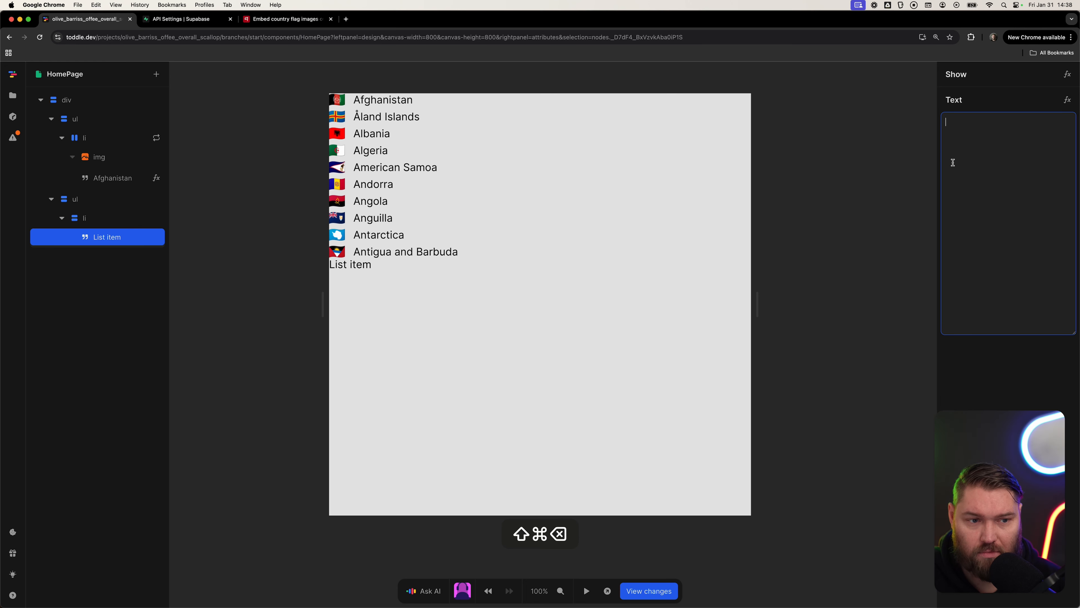
type("1")
key("Tab")
Duplicate the list item twice within the second list.
left_click(95, 220)
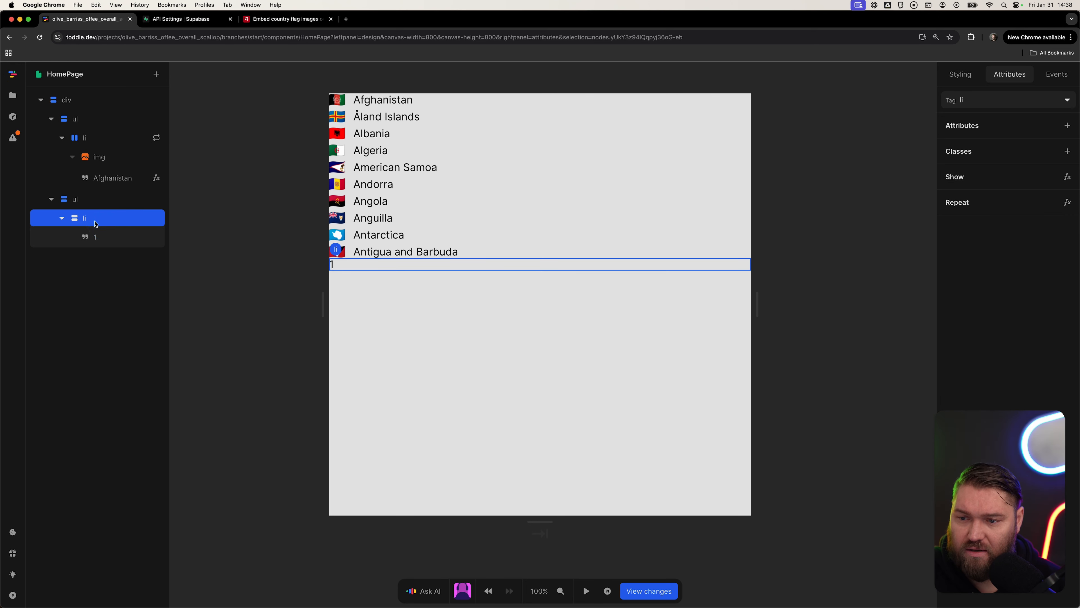
key("super+d")
key("super+d")
Change the duplicated list items' texts to 2 and 3.
left_click(114, 277)
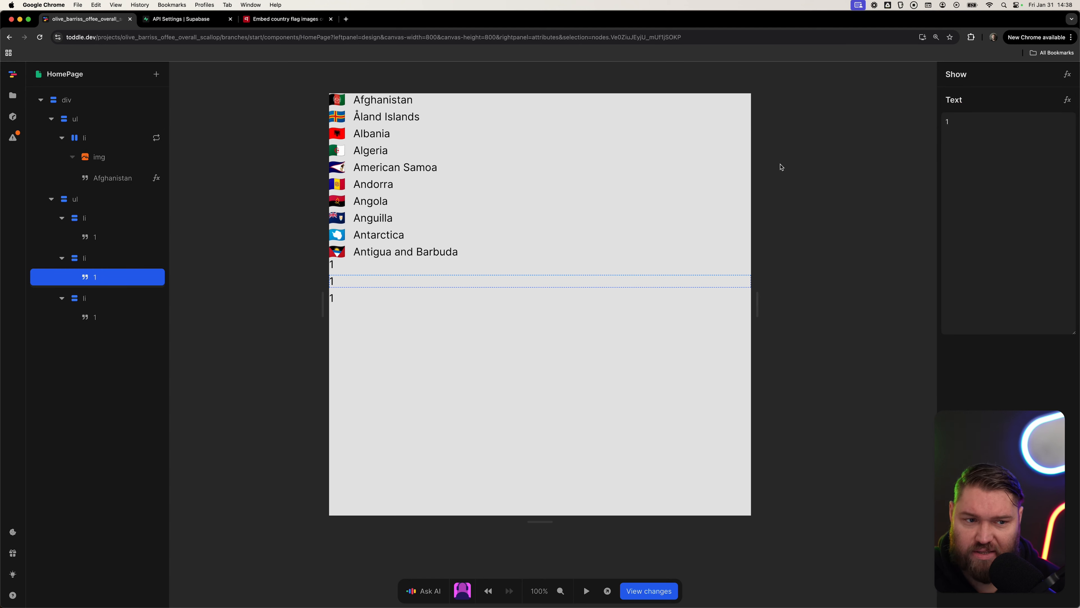
double_click(989, 165)
type("2")
left_click(133, 317)
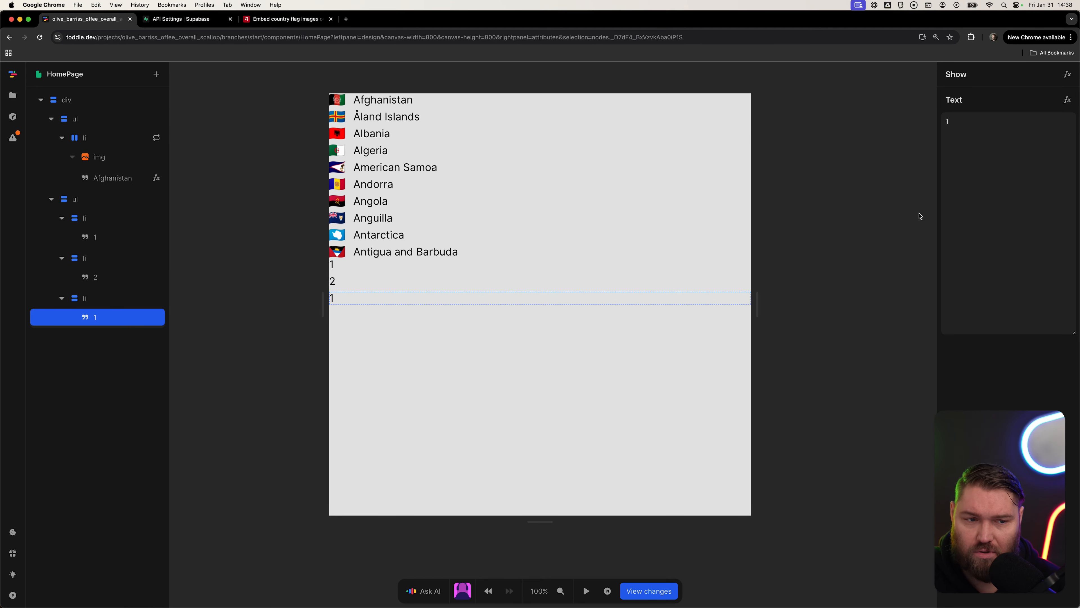
double_click(985, 201)
type("3")
key("Tab")
Lay out the second list's items in a horizontal row and center them.
left_click(111, 199)
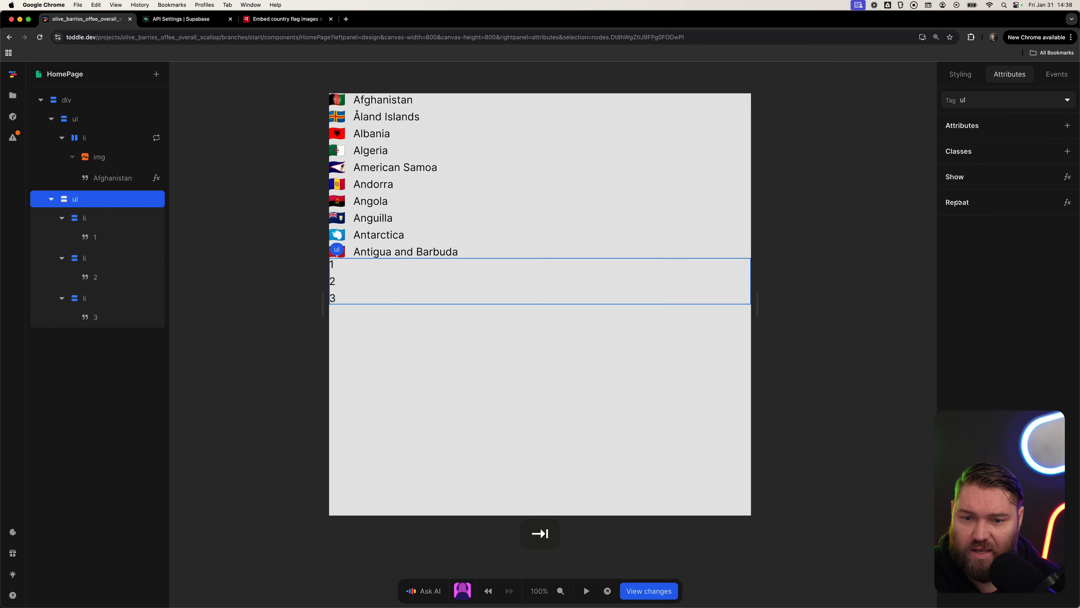
left_click(960, 74)
left_click(971, 303)
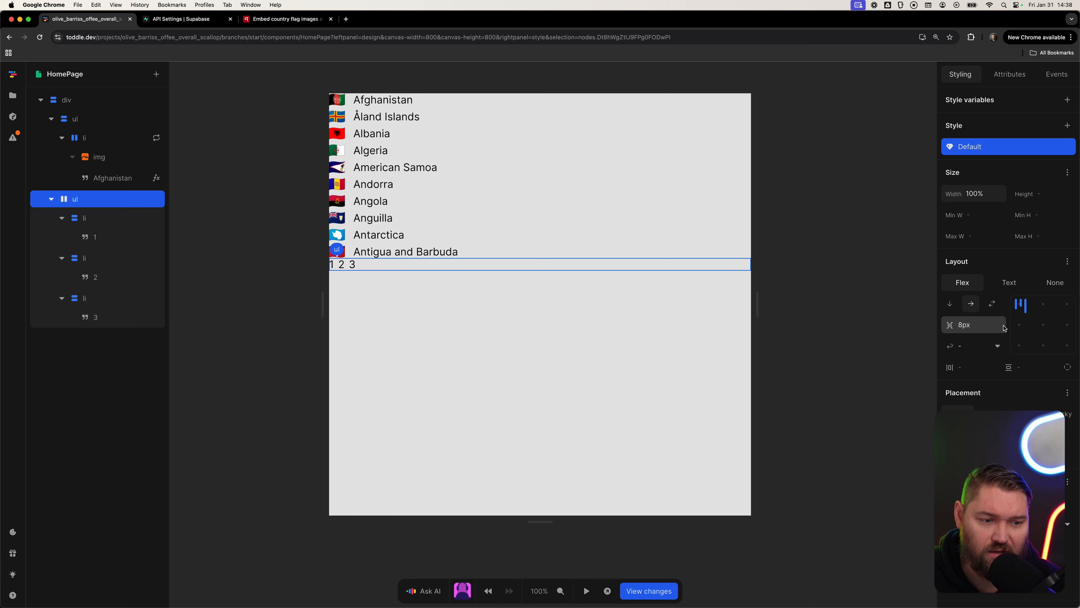
left_click(1044, 324)
key("Escape")
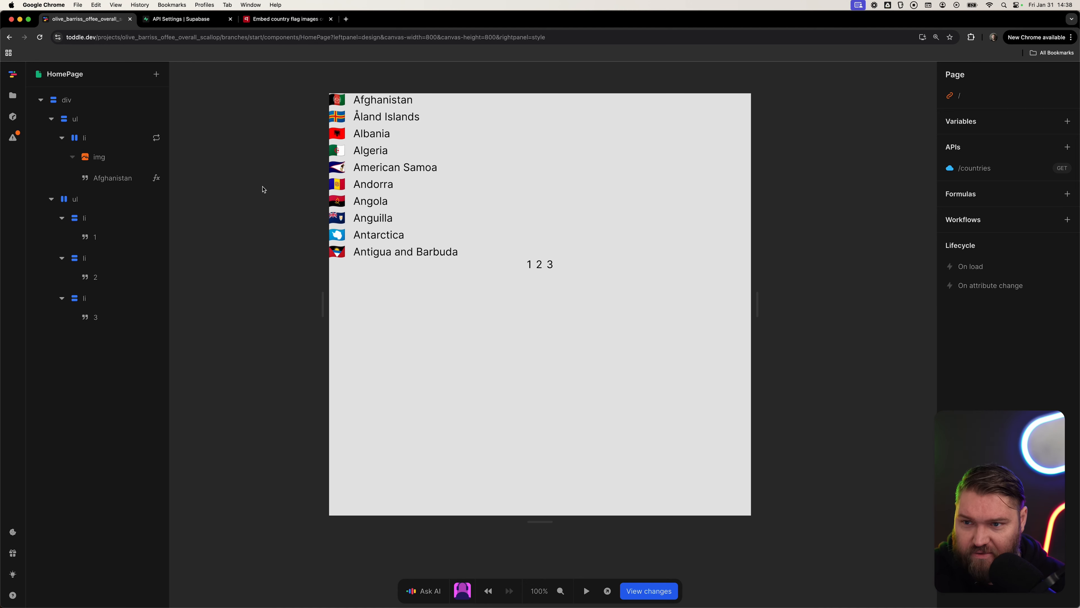
left_click(12, 96)
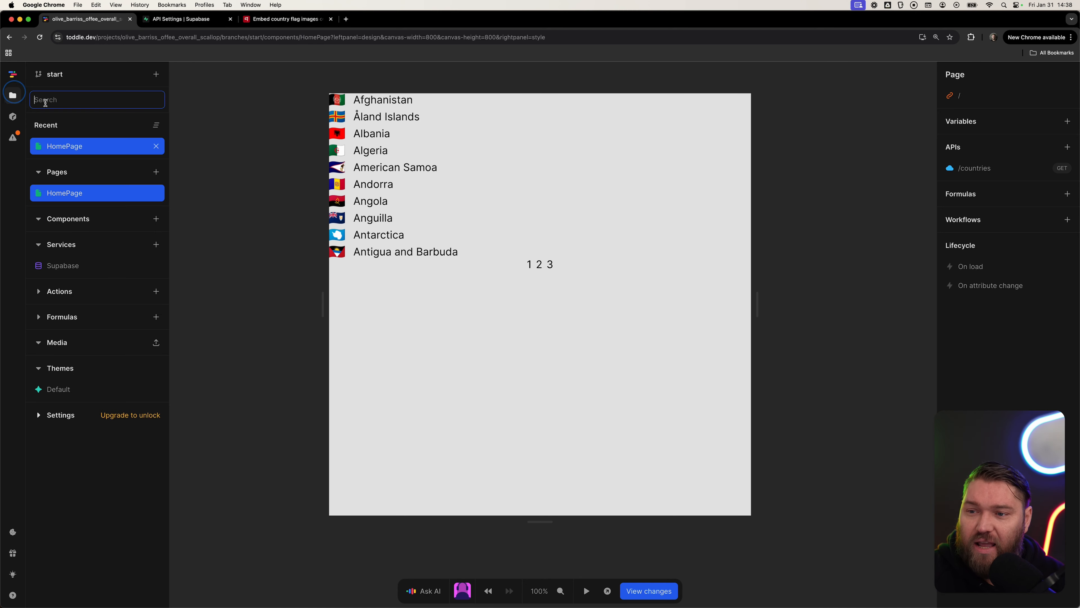
left_click(84, 147)
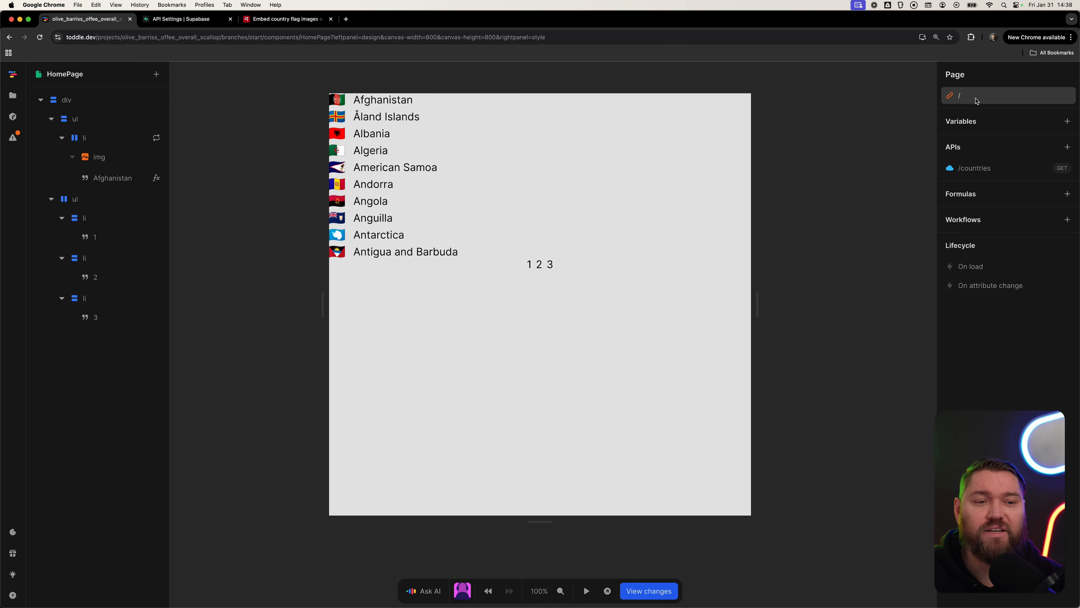
left_click(962, 96)
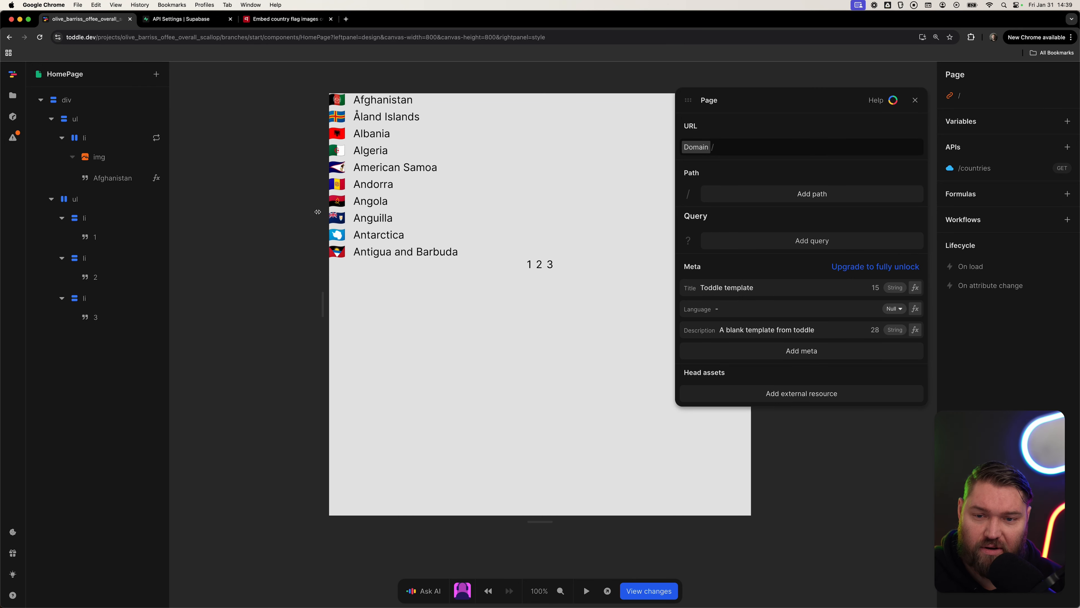
left_click(266, 212)
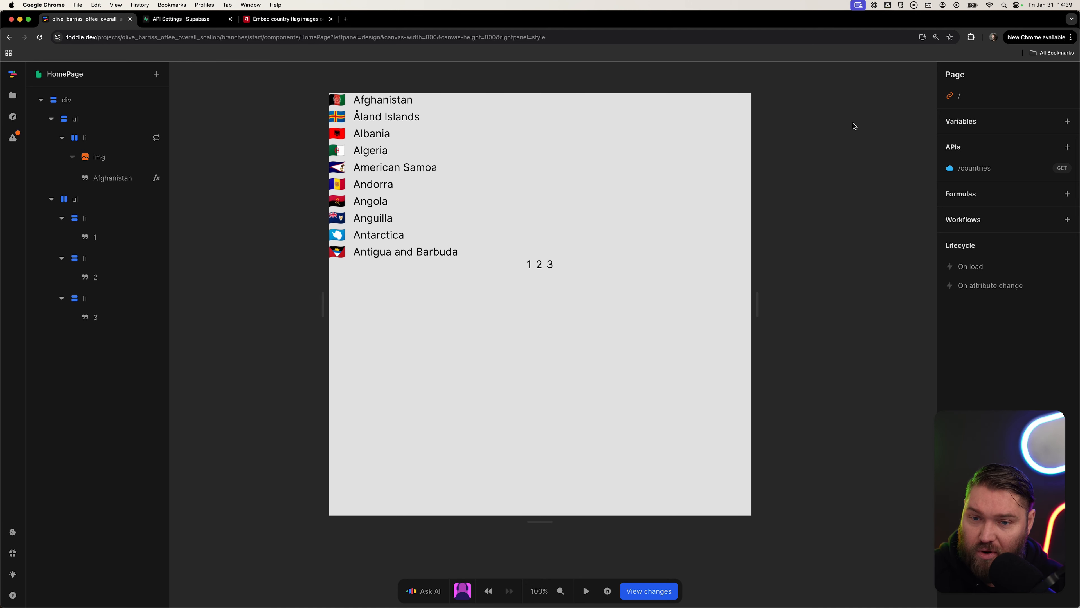
Add a page URL query parameter named page with test value 1.
left_click(963, 100)
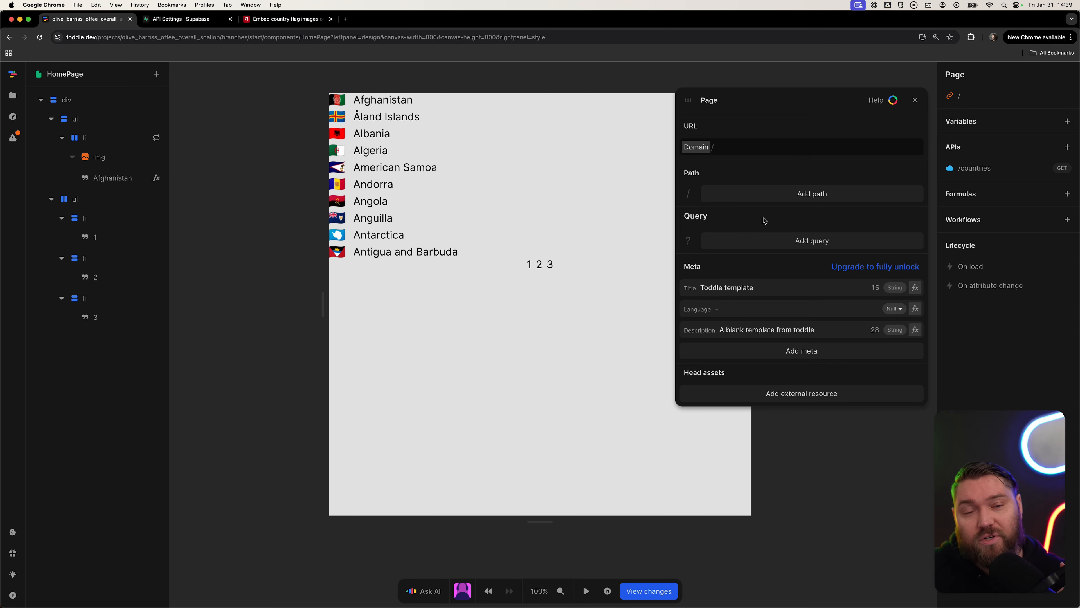
left_click(794, 241)
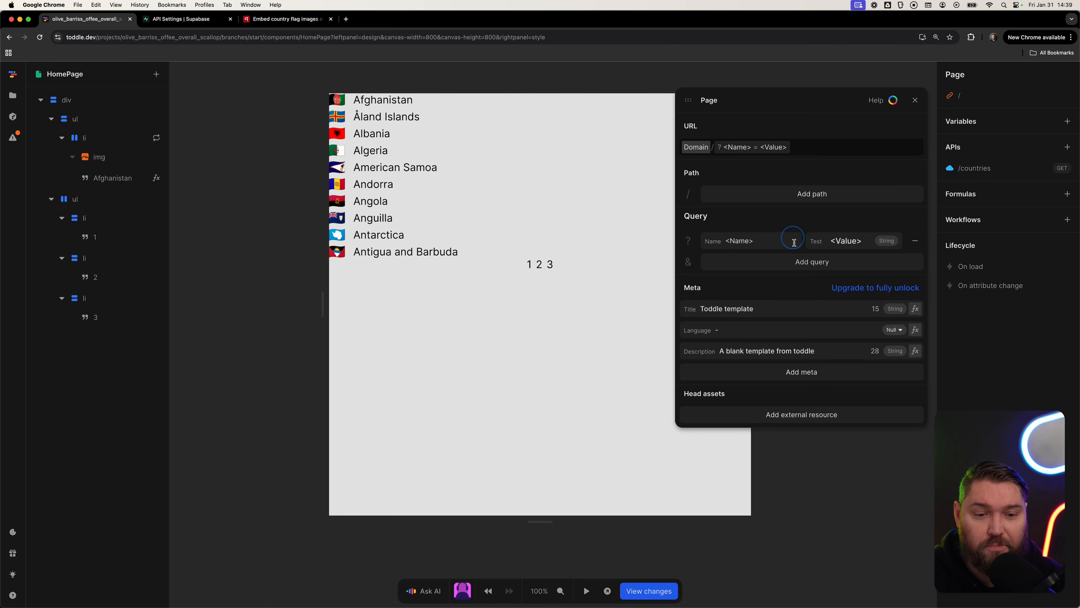
left_click(769, 243)
type("page")
key("Tab")
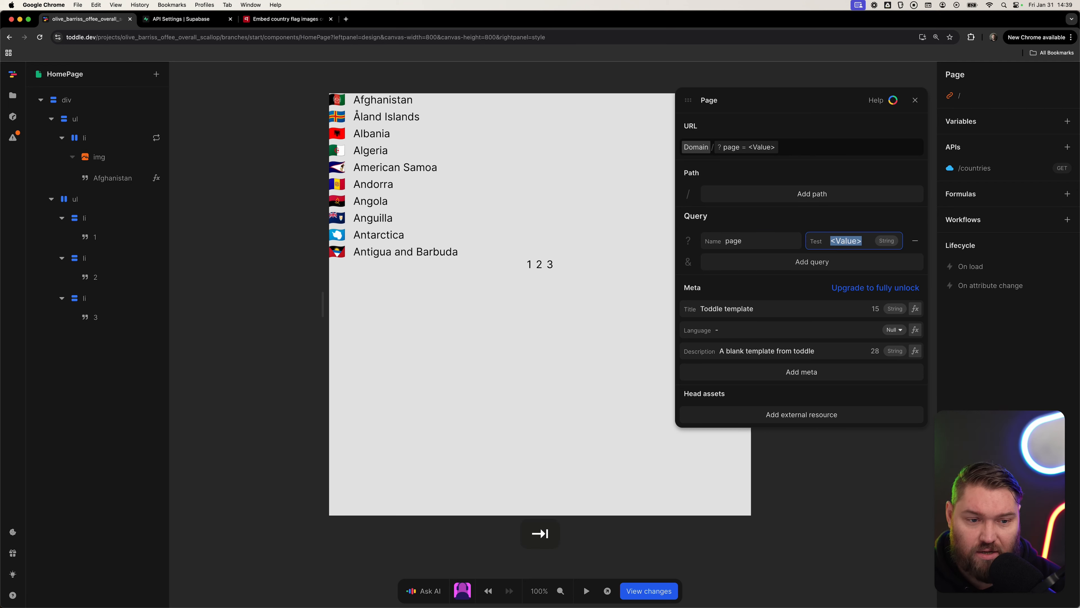
type("1")
key("Tab")
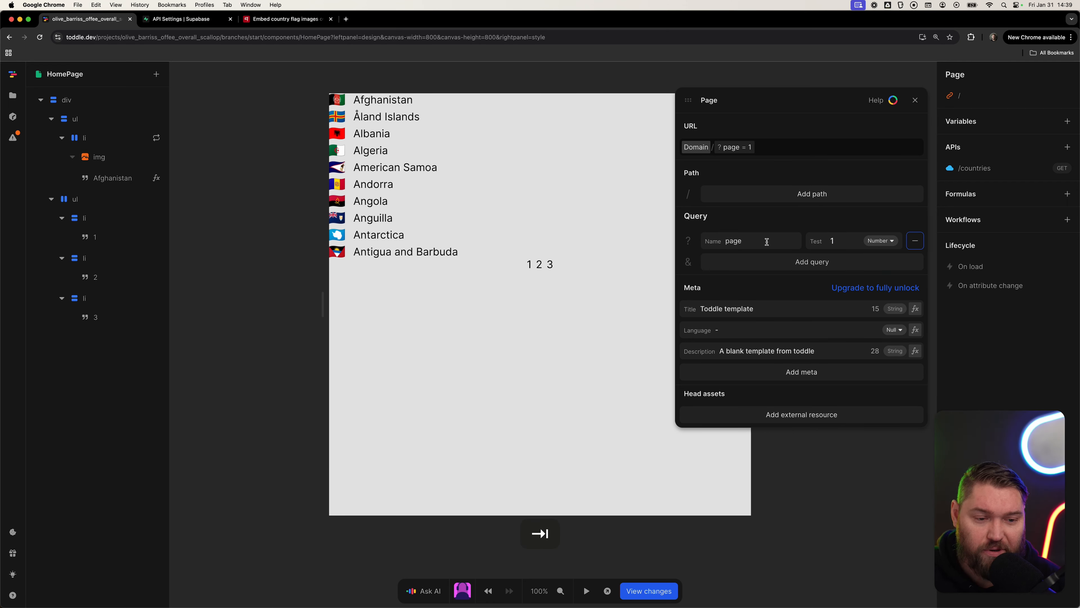
left_click(715, 405)
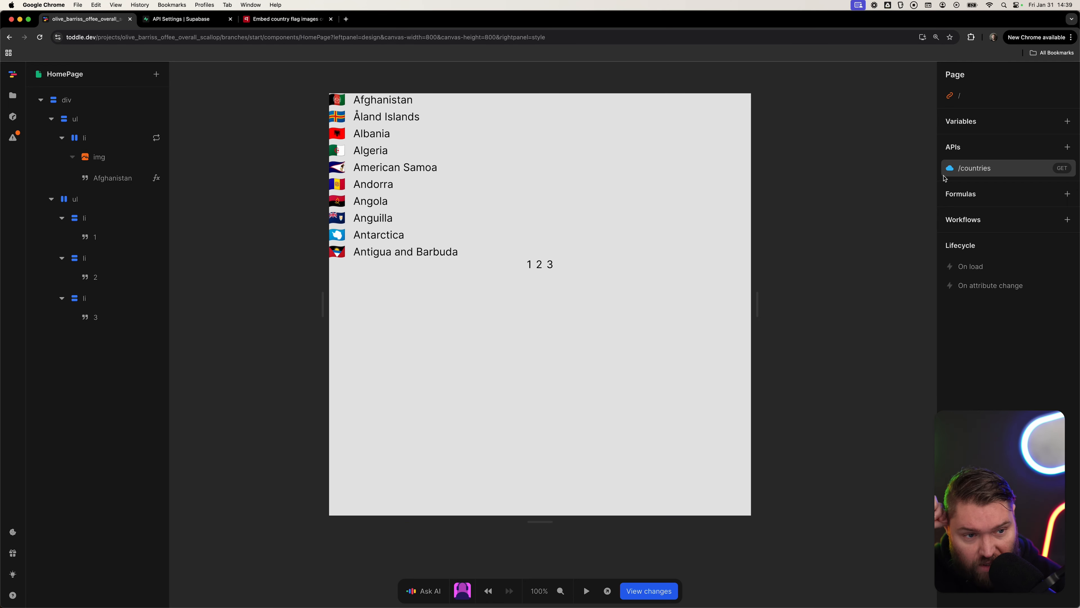
Add an offset query parameter to the /countries API request.
left_click(976, 170)
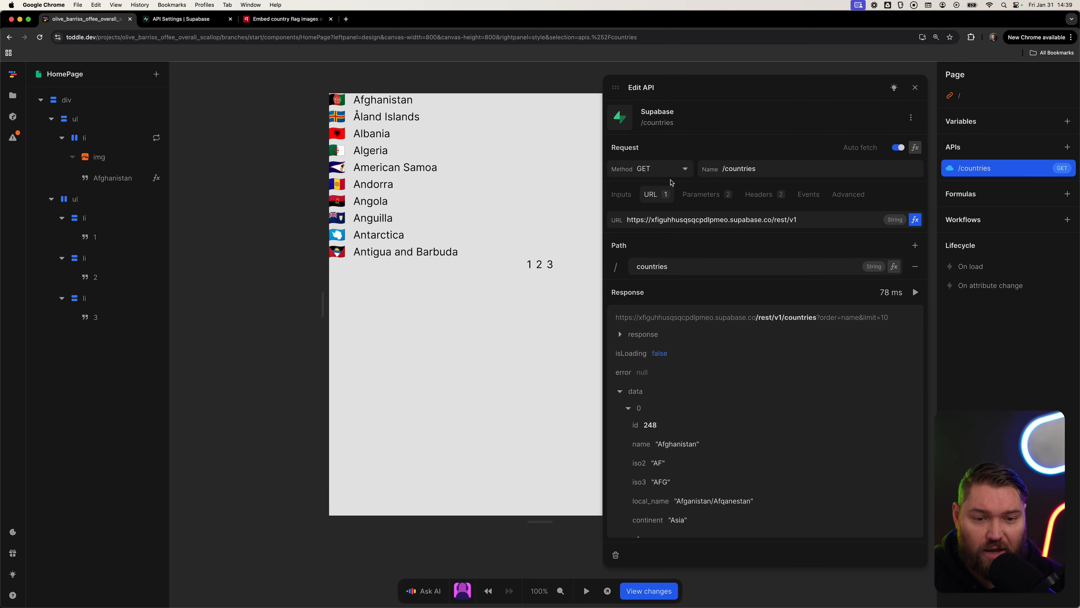
key("Escape")
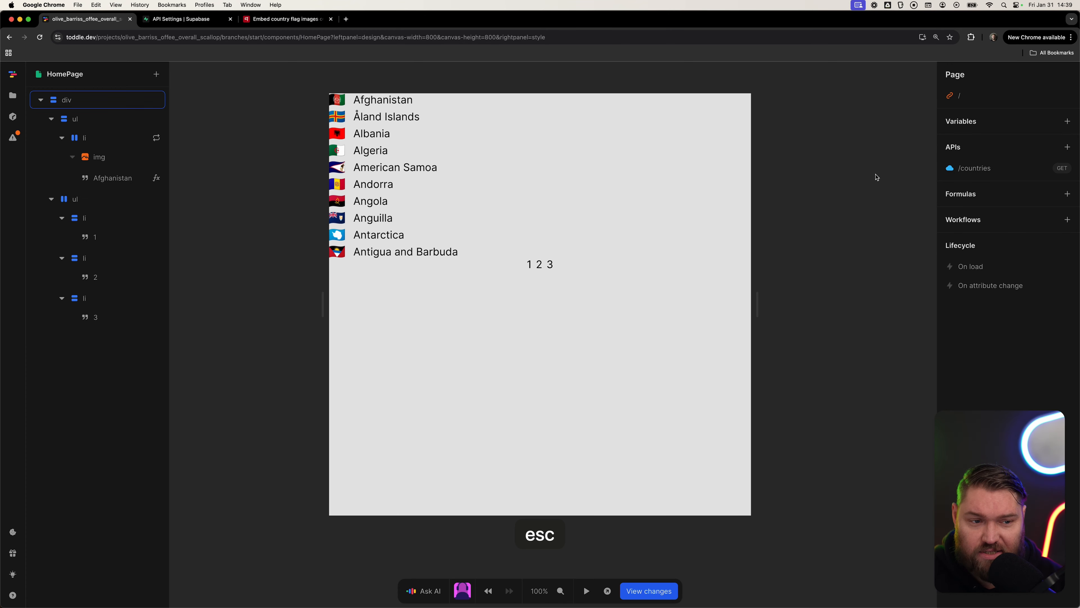
left_click(970, 173)
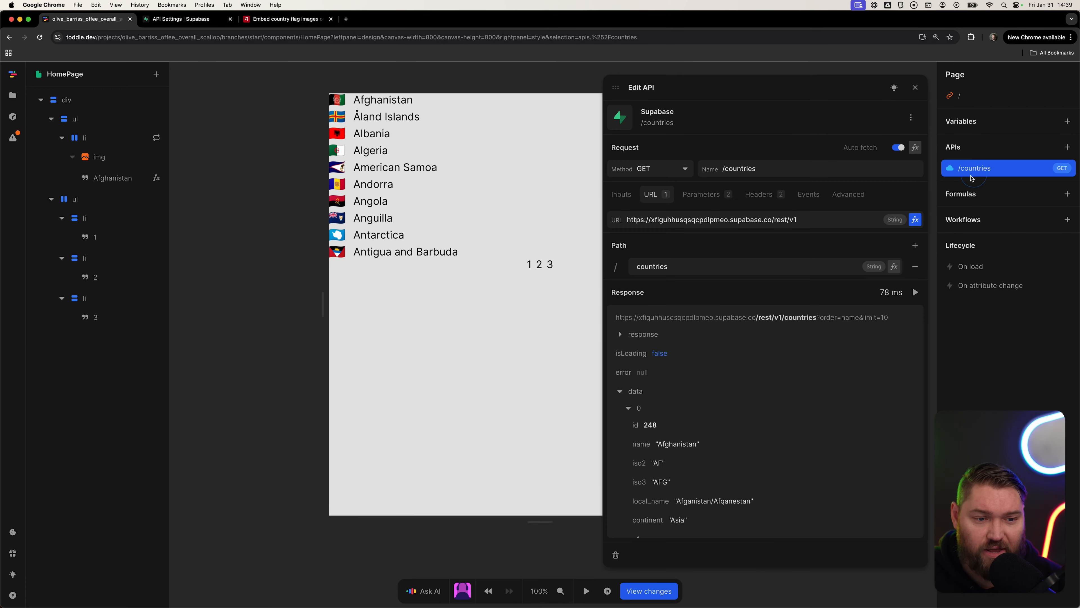
left_click(709, 195)
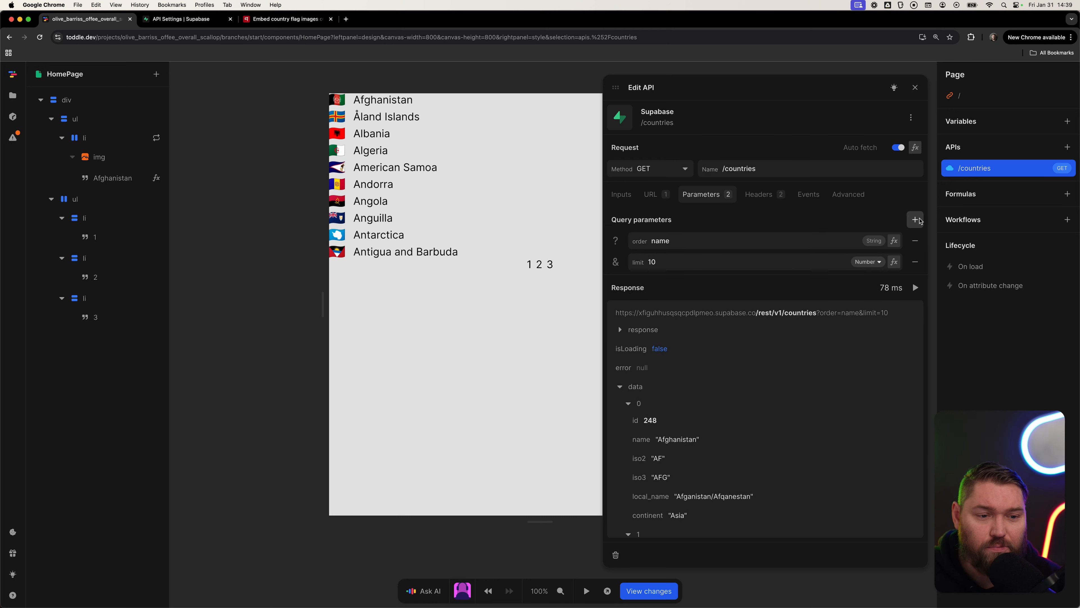
left_click(666, 244)
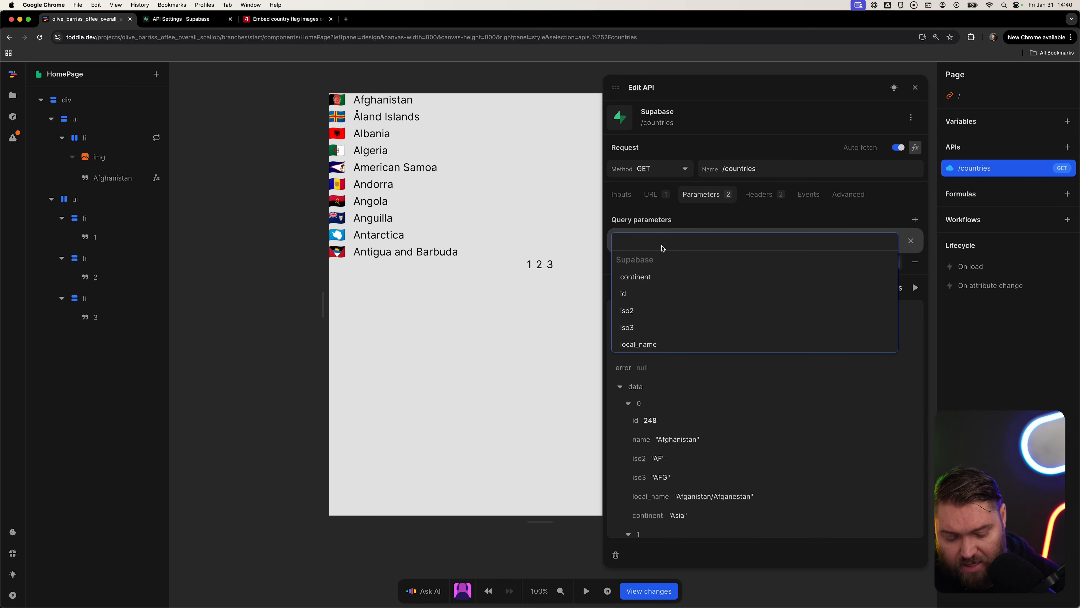
type("page")
key("alt+BackSpace")
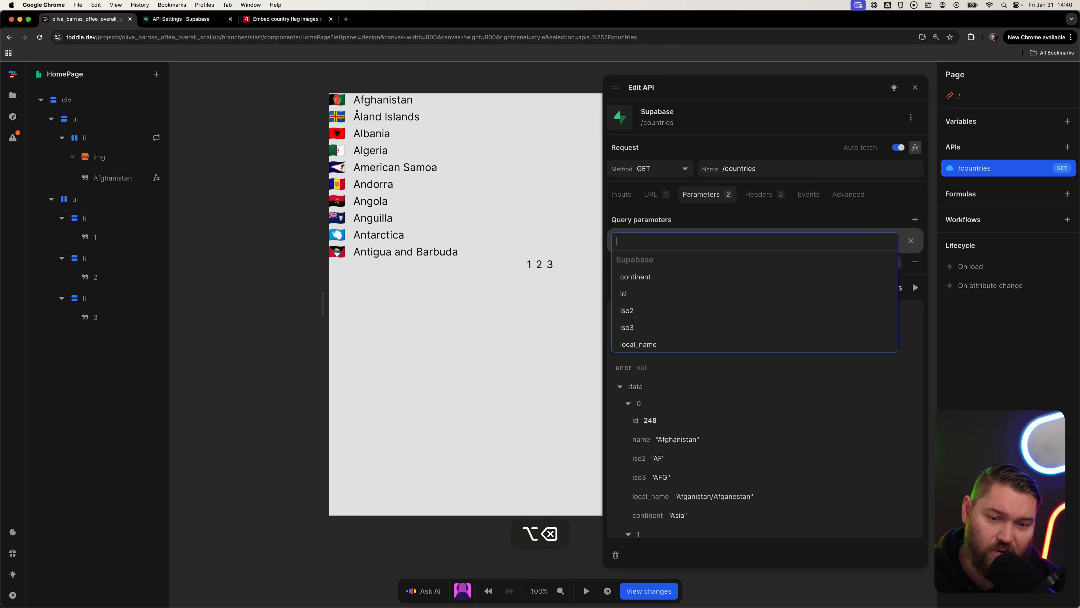
scroll(657, 286, "down", 1)
scroll(657, 285, "down", 1)
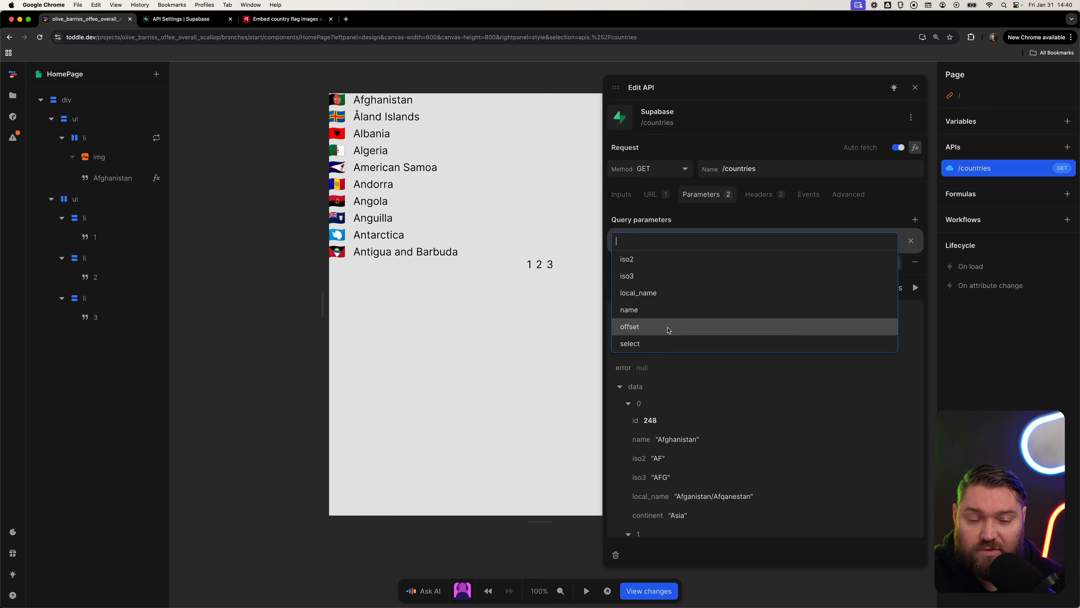
left_click(669, 328)
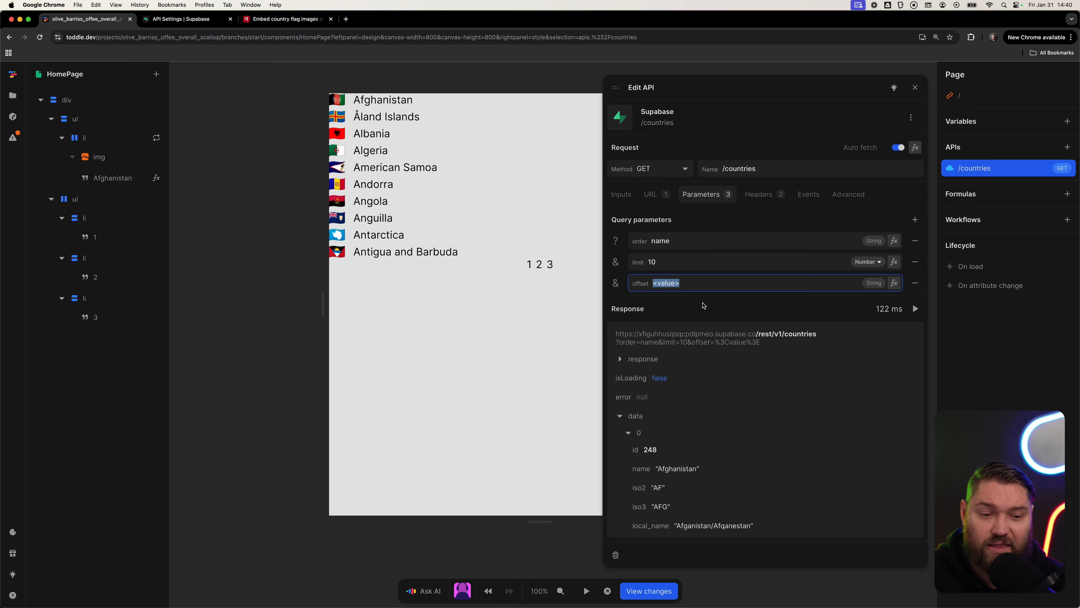
Set the offset parameter's formula to the page URL parameter.
left_click(894, 283)
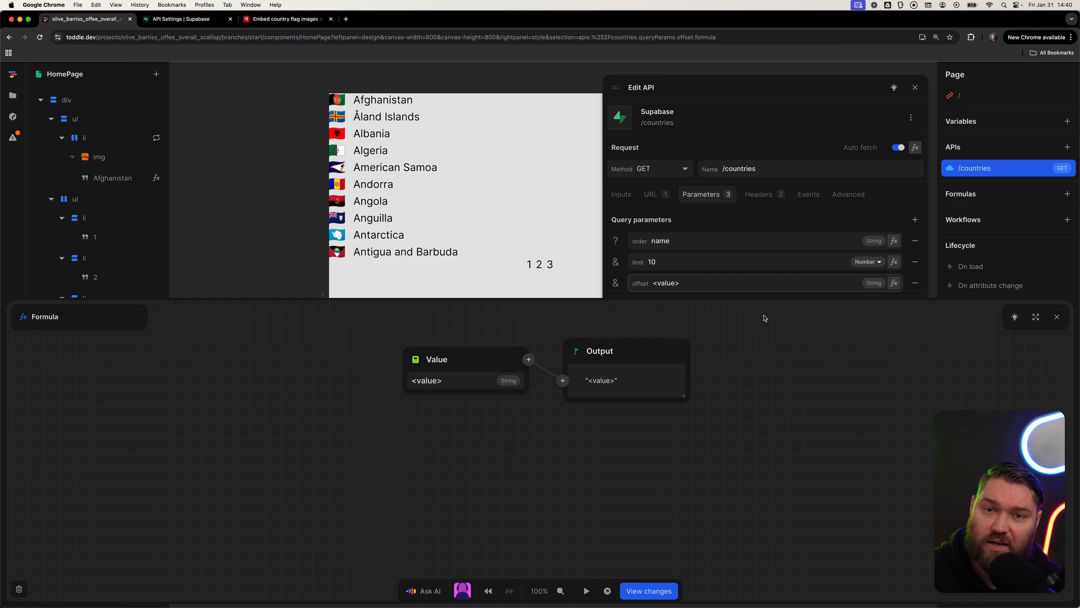
left_click(417, 361)
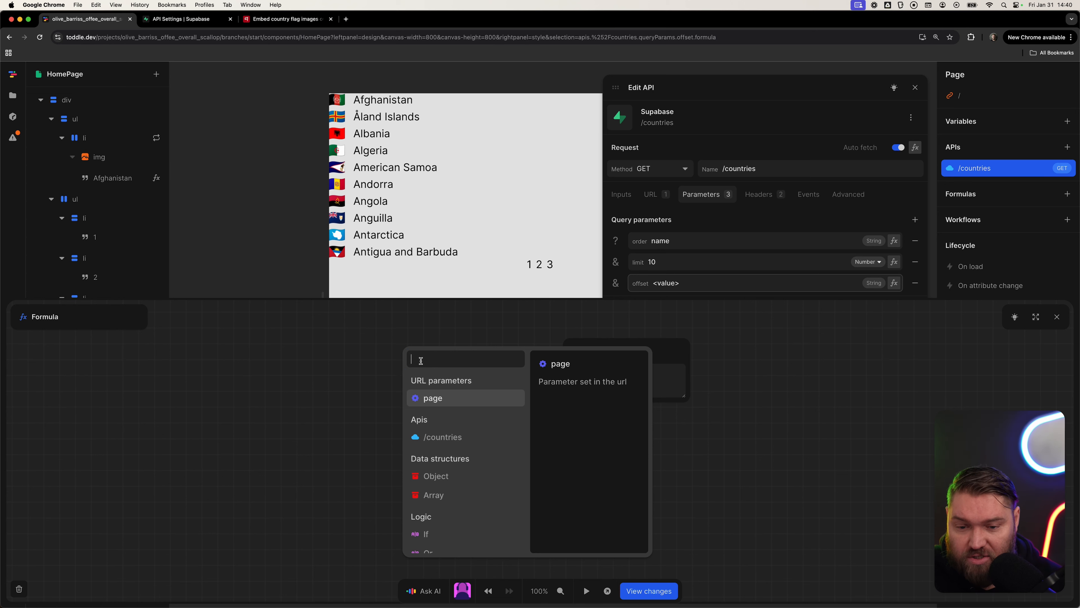
left_click(459, 399)
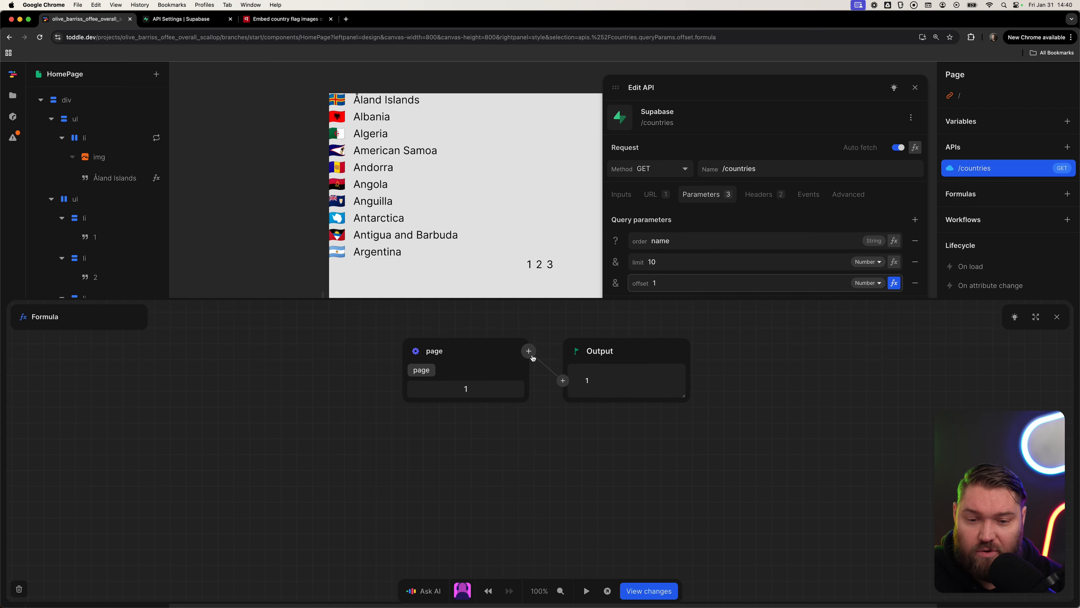
Wrap the page parameter in a Default to function with default value 1.
left_click(529, 353)
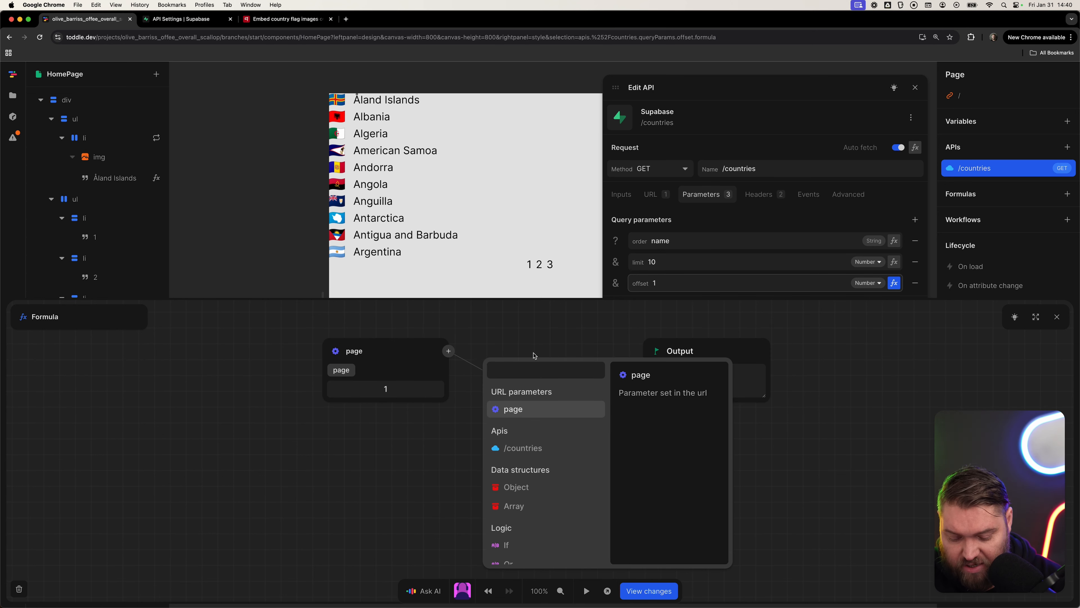
type("default")
key("Return")
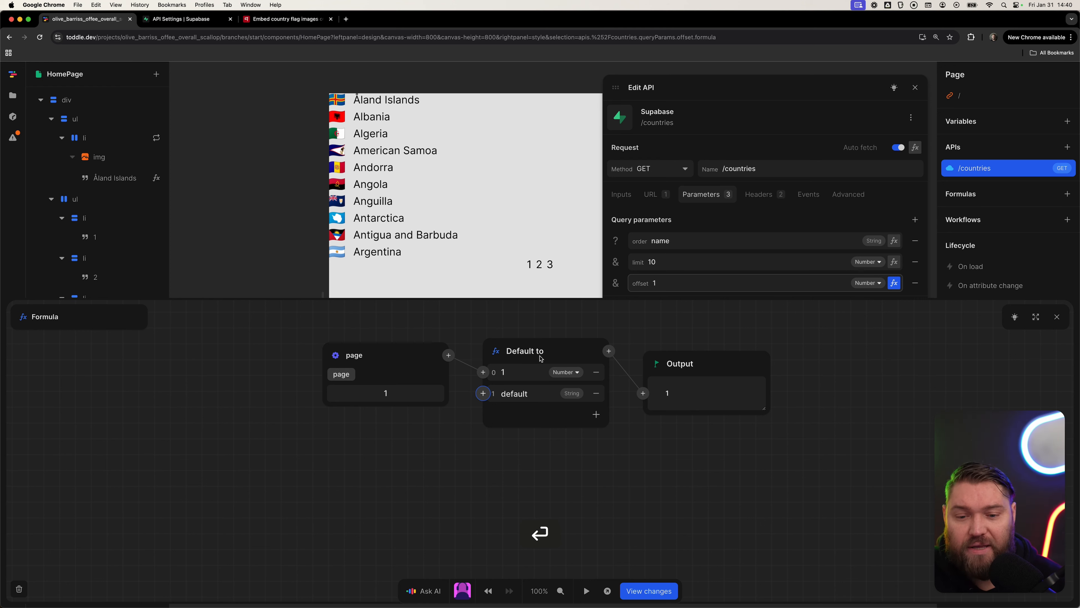
left_click(537, 392)
type("1")
key("super+a")
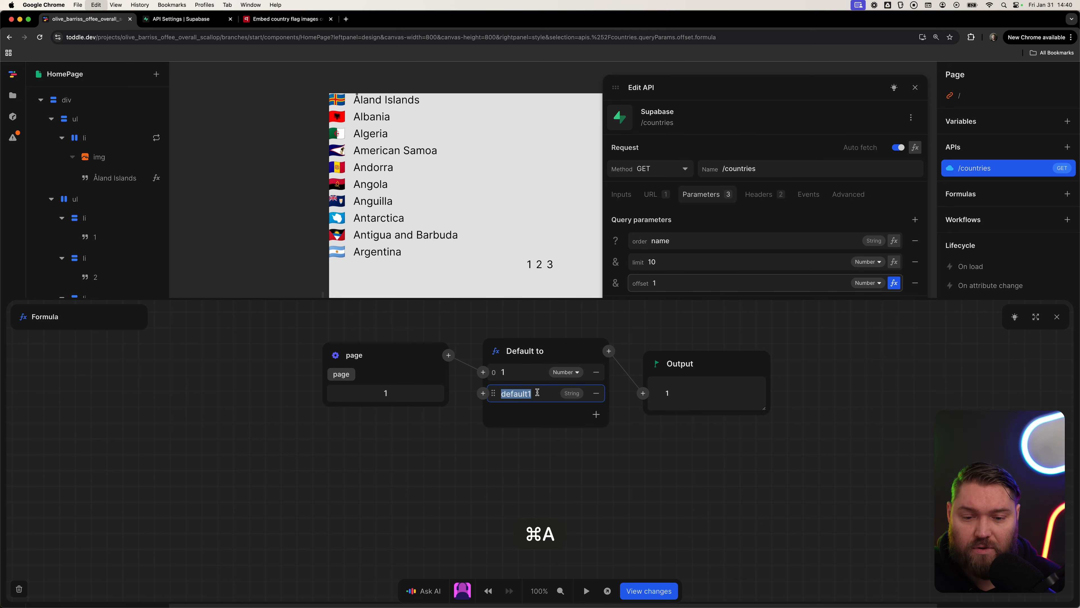
type("1")
left_click(546, 415)
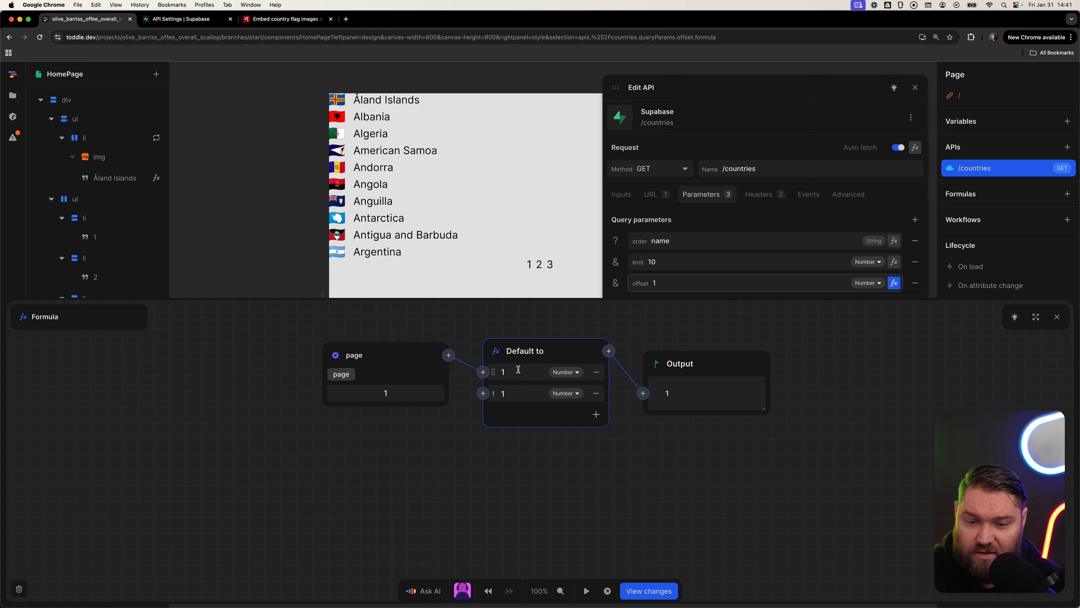
Add a Number conversion after the Default to function in the offset formula.
left_click(608, 351)
type("number")
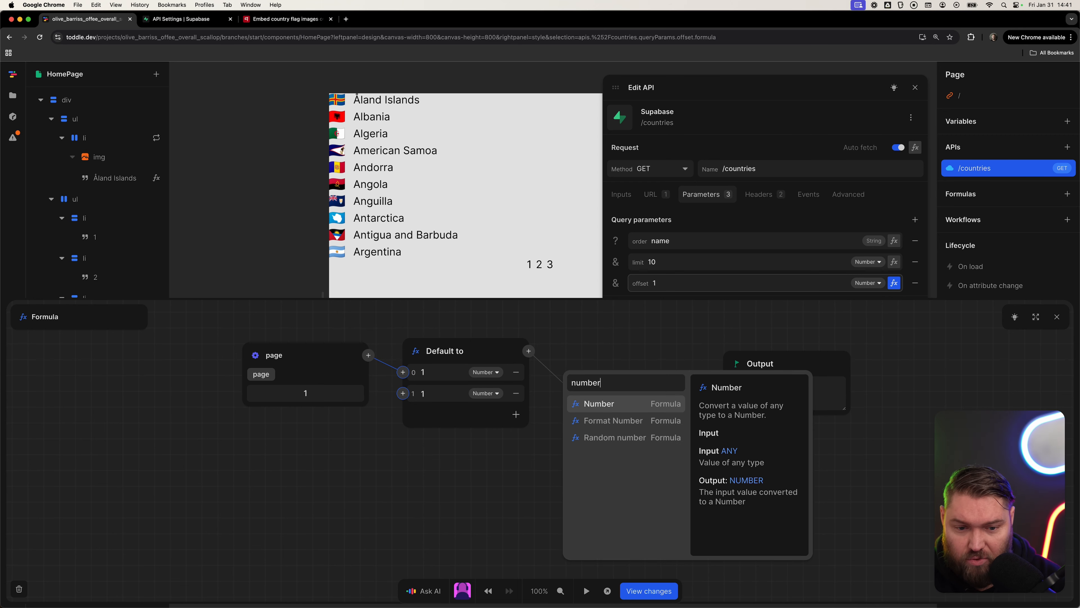
key("Return")
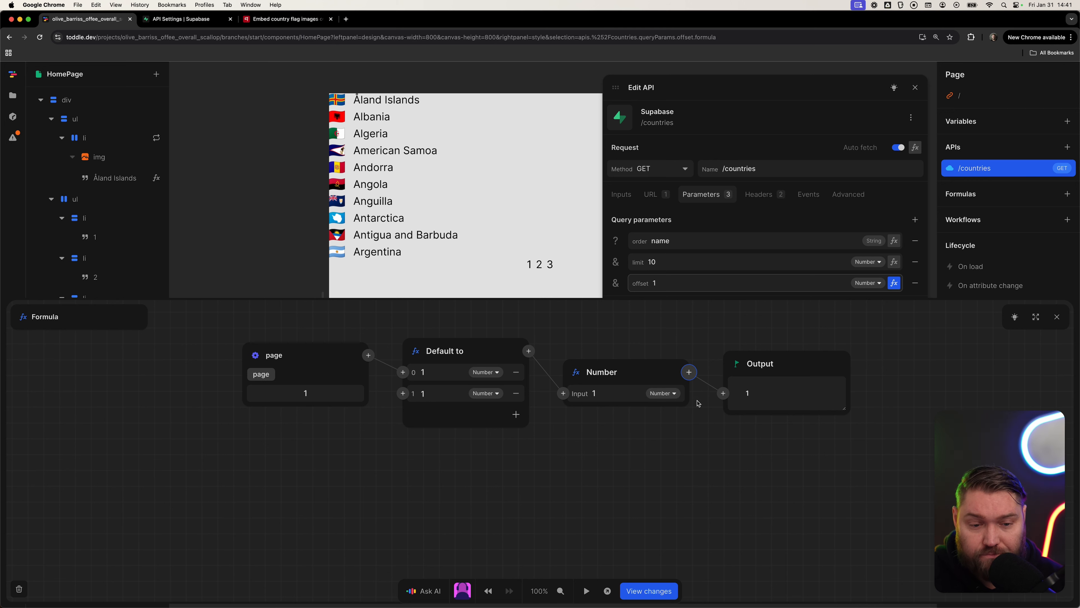
Multiply the converted page number by 10 in the offset formula.
left_click(689, 372)
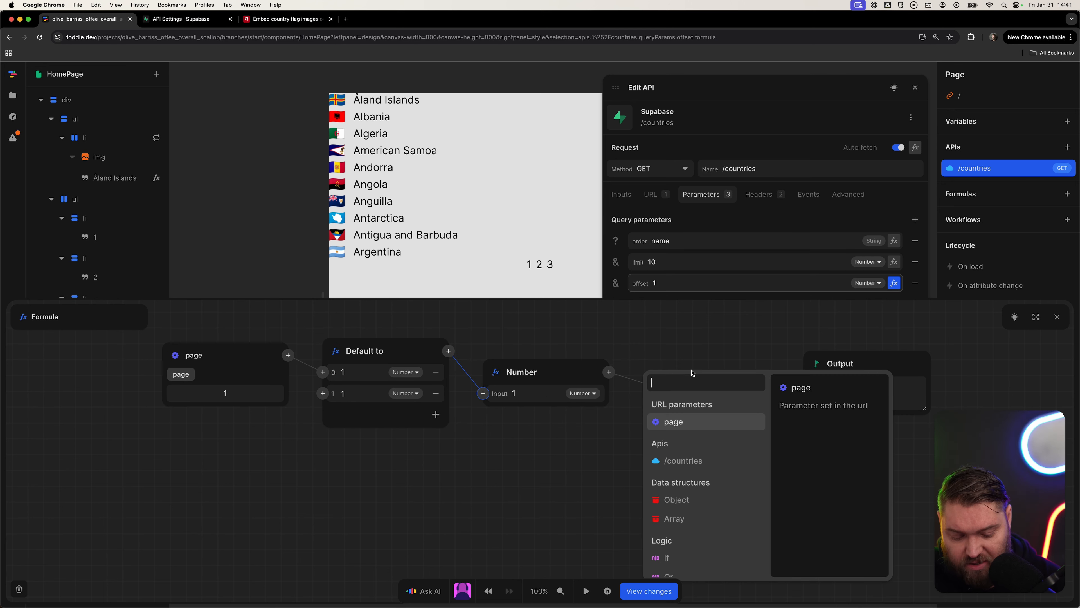
type("mul")
key("Return")
key("Tab")
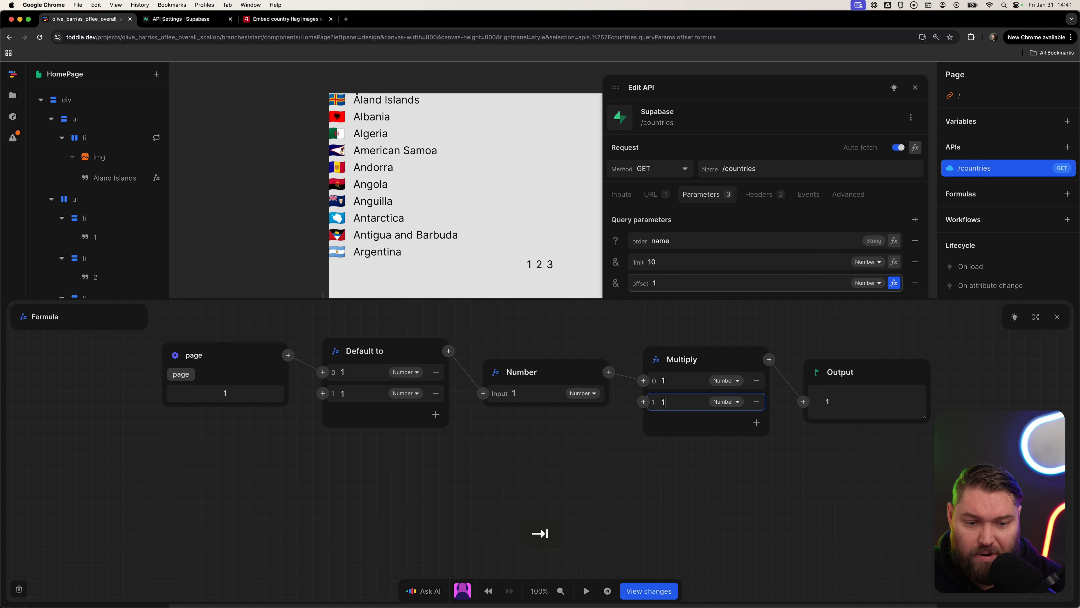
type("10")
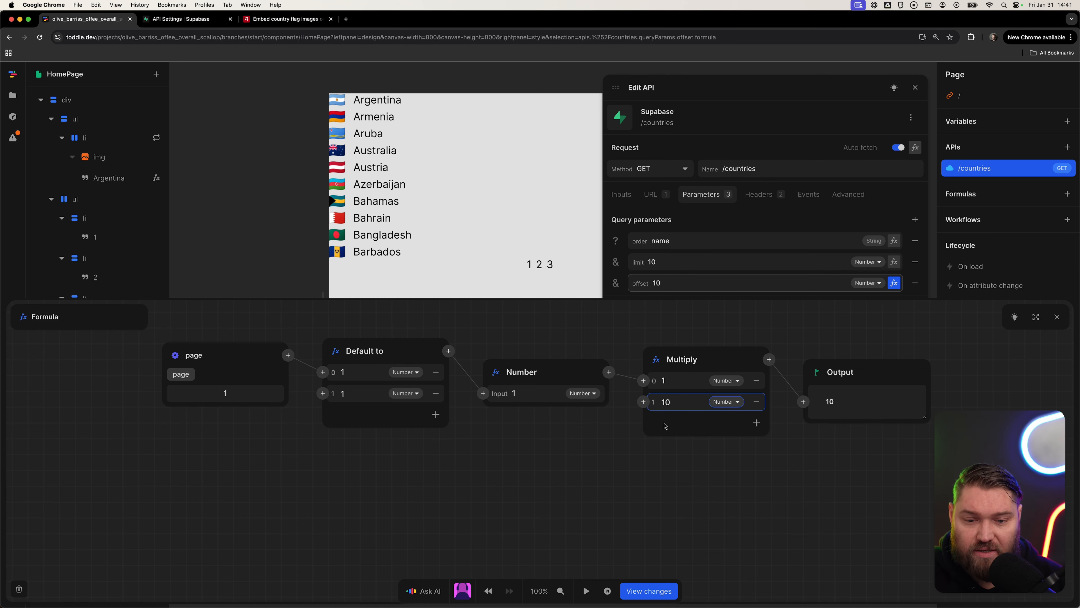
Insert a Minus function subtracting 1 from the page number before the multiplication, and close the formula.
left_click(608, 372)
type("minus")
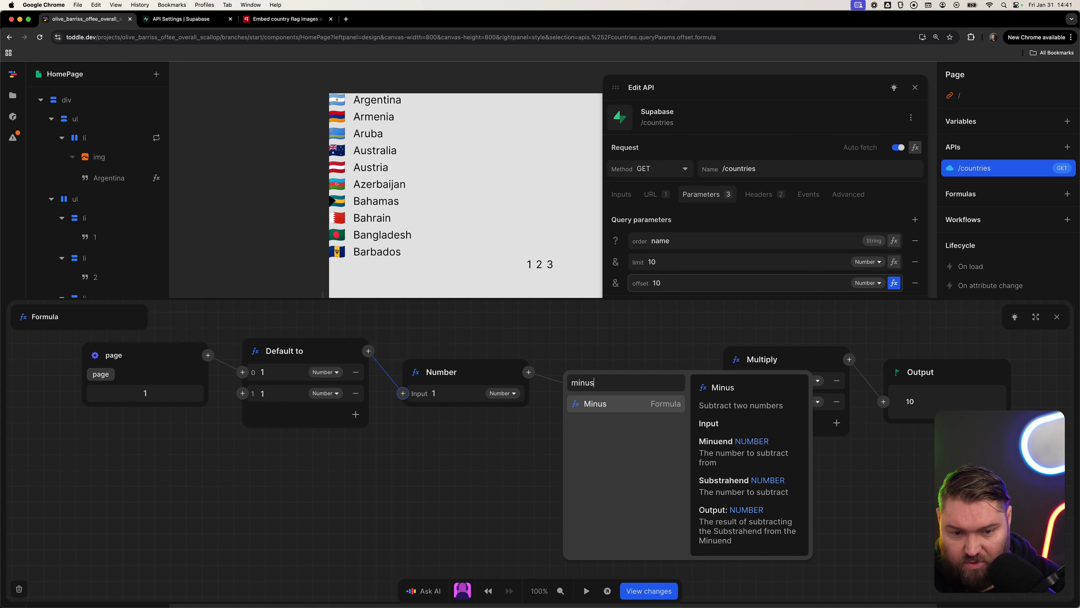
key("Return")
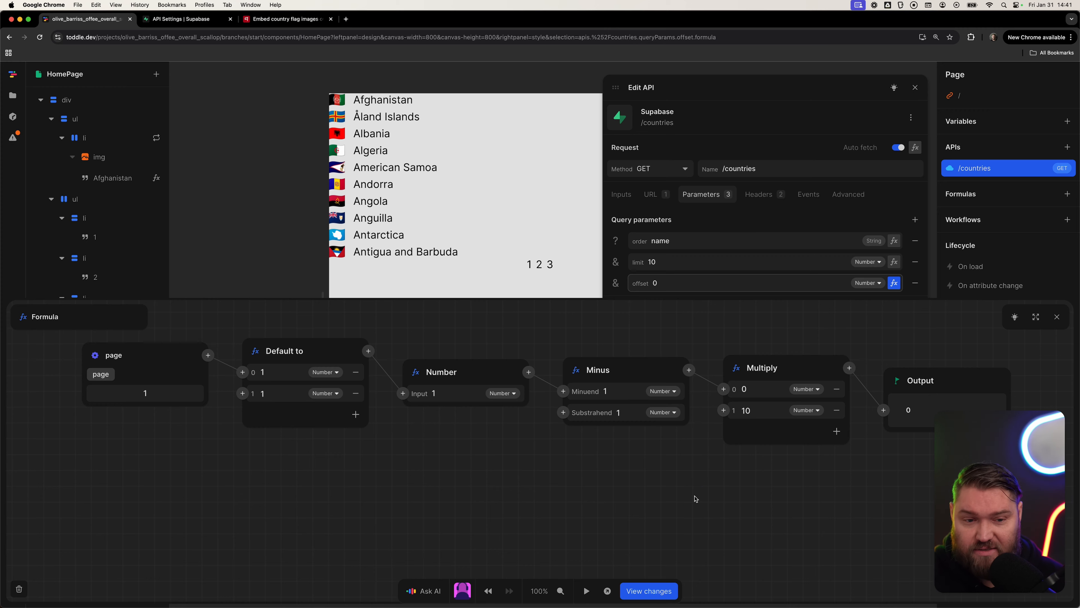
key("Escape")
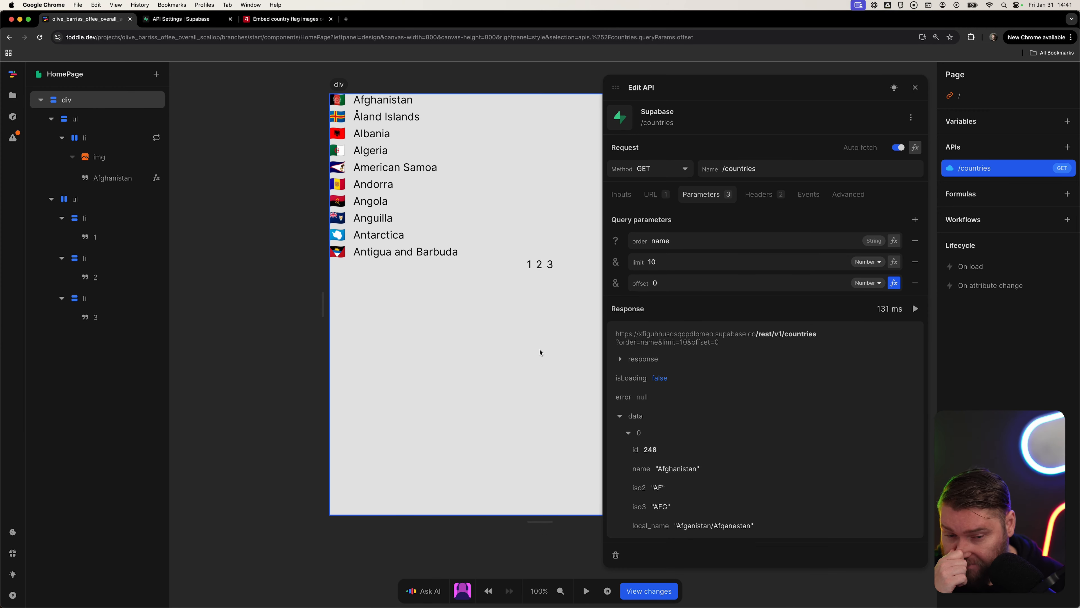
Add a link element inside the first pagination item and move its 1 text into the link, deleting the default Link text.
left_click(525, 352)
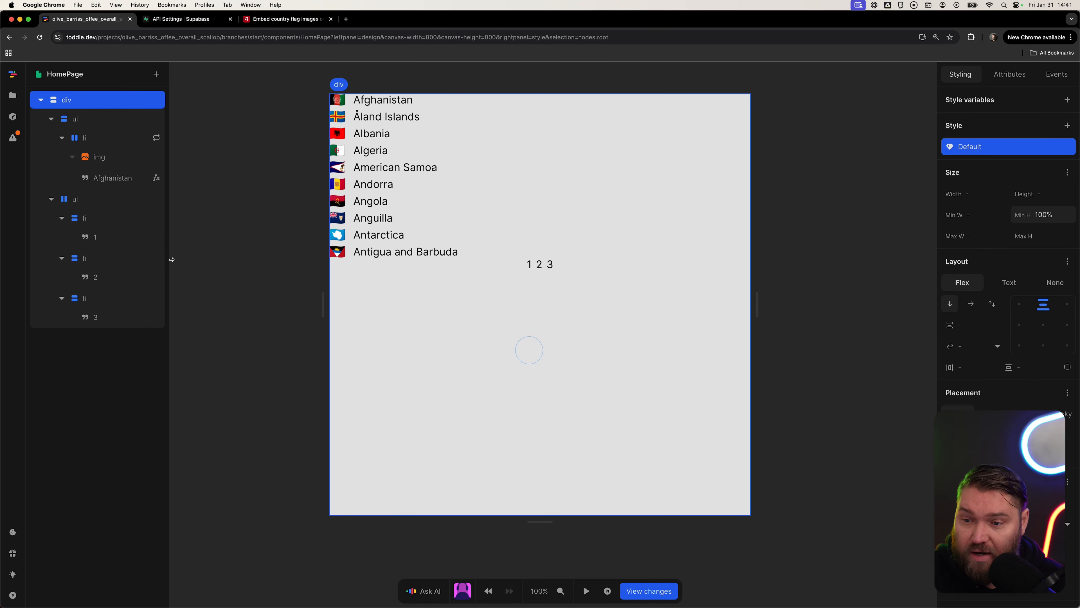
left_click(91, 219)
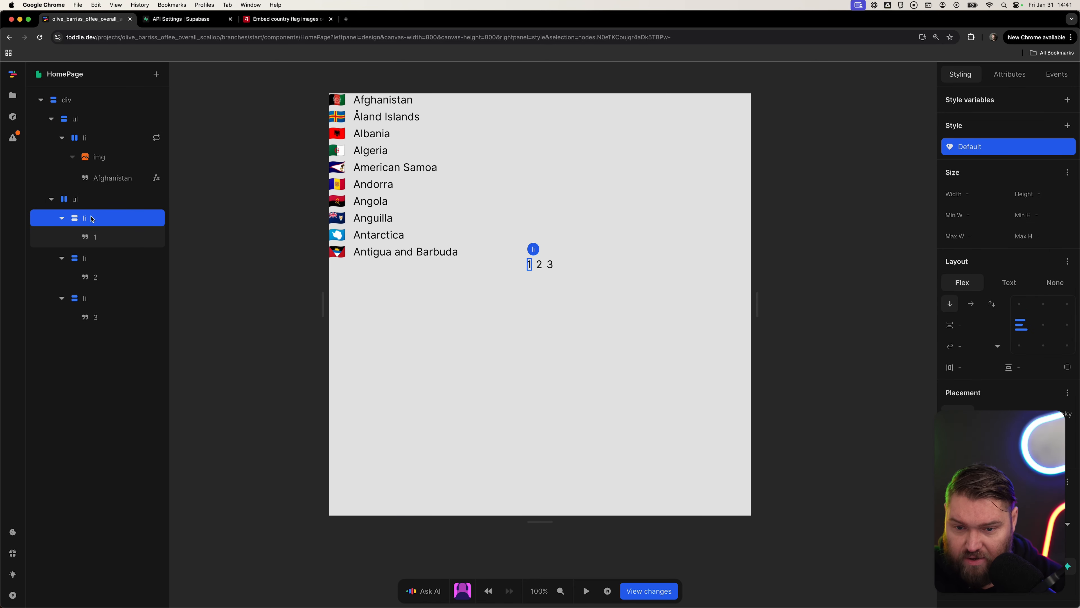
type("e")
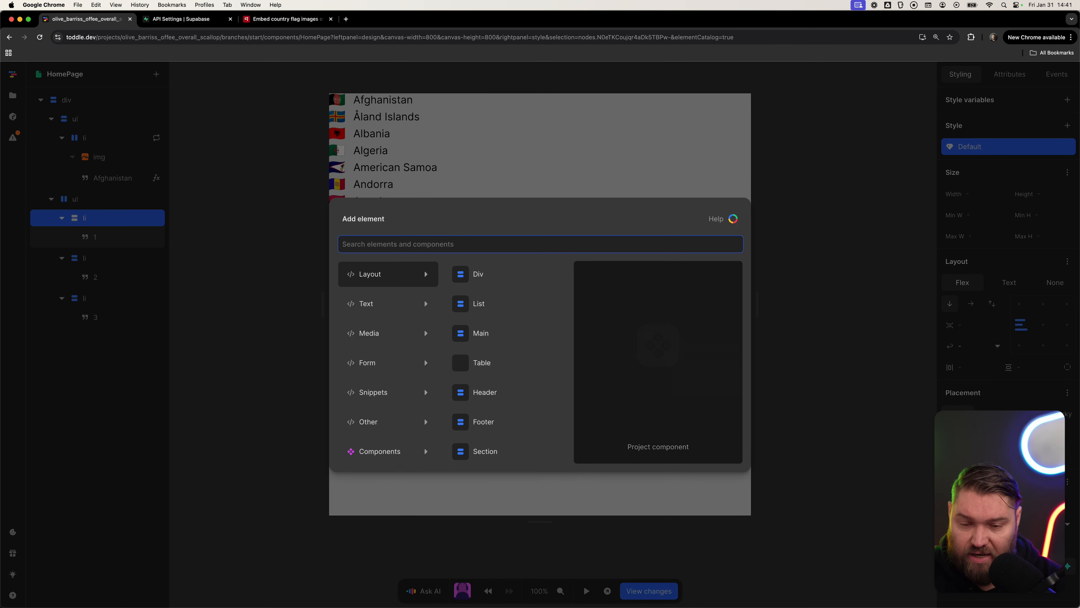
type("link")
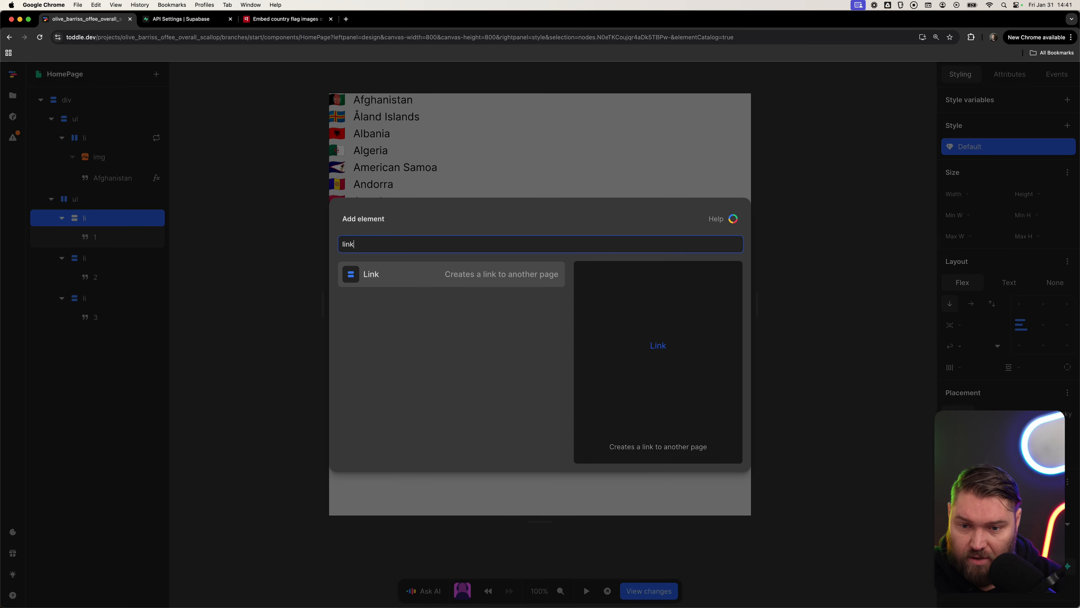
key("Return")
left_click_drag(104, 243, 112, 270)
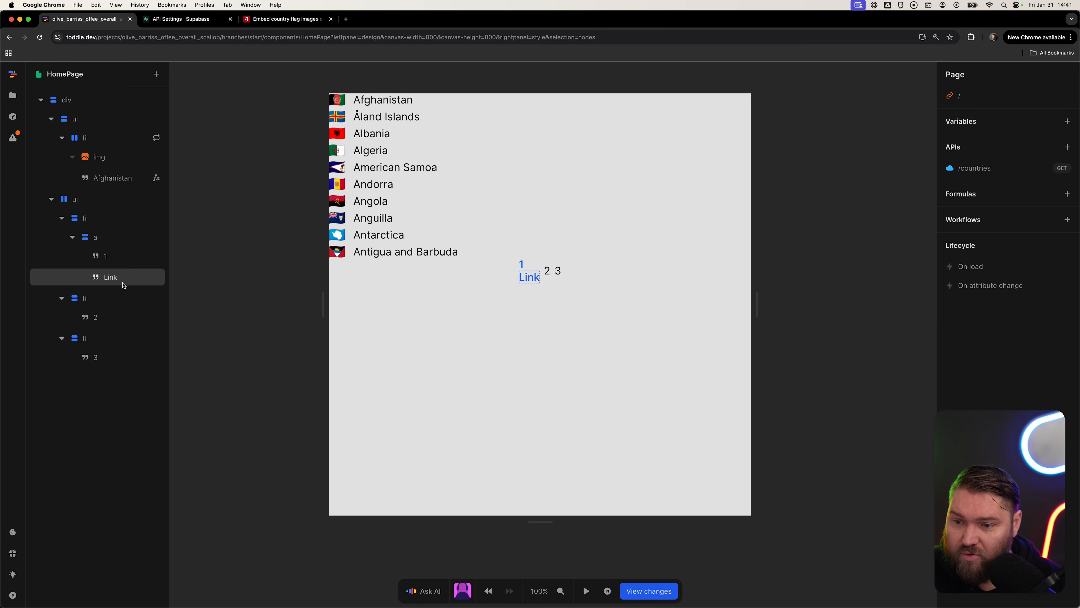
left_click(122, 283)
key("BackSpace")
left_click(114, 252)
left_click(111, 239)
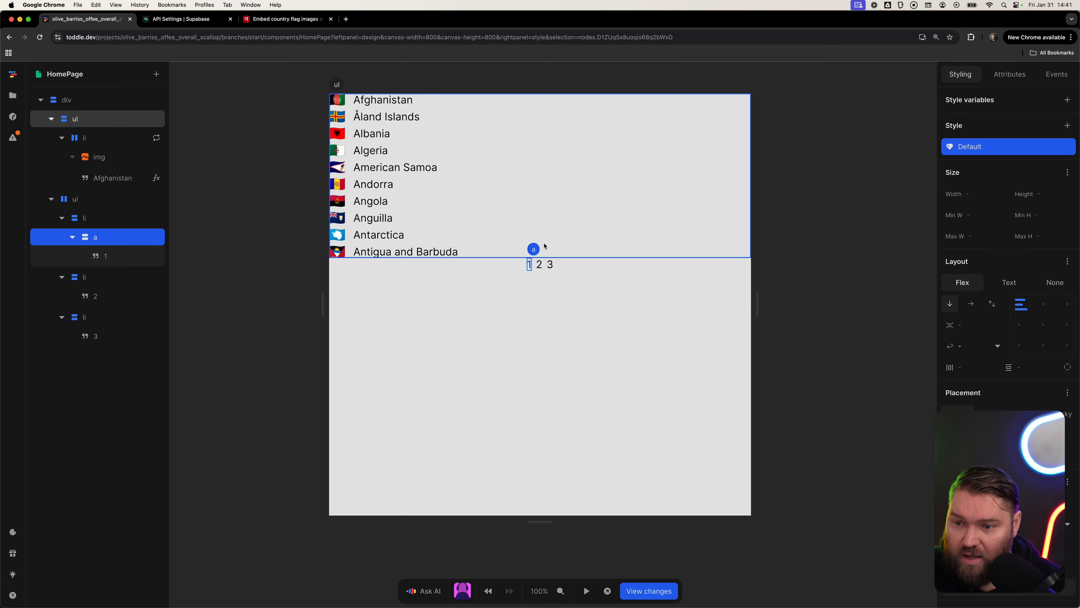
Add an href attribute to the link and build its formula with a Concatenate function.
left_click(997, 76)
left_click(987, 172)
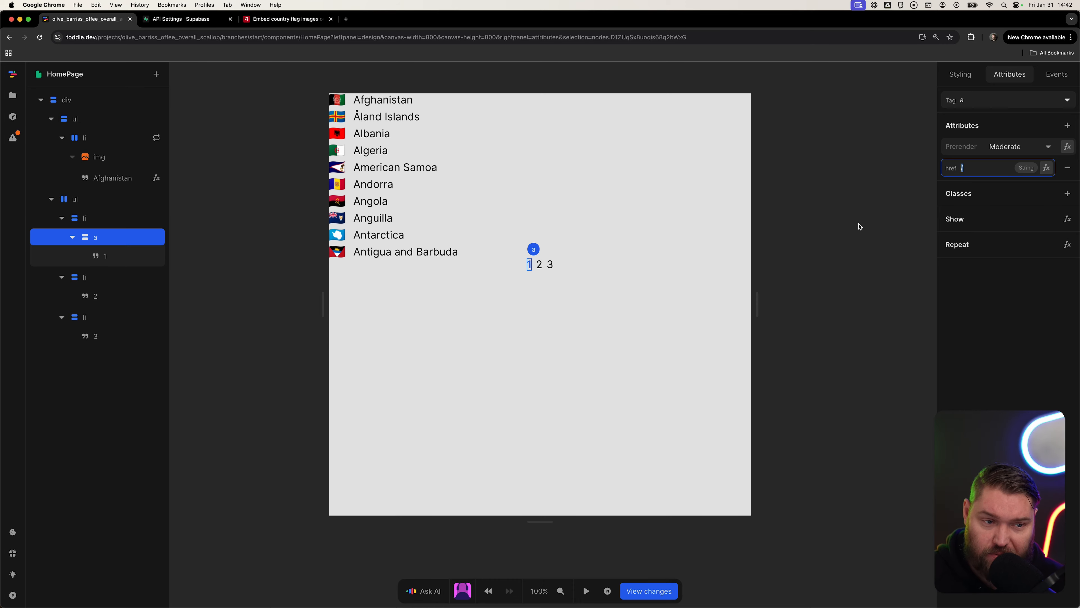
left_click(1046, 167)
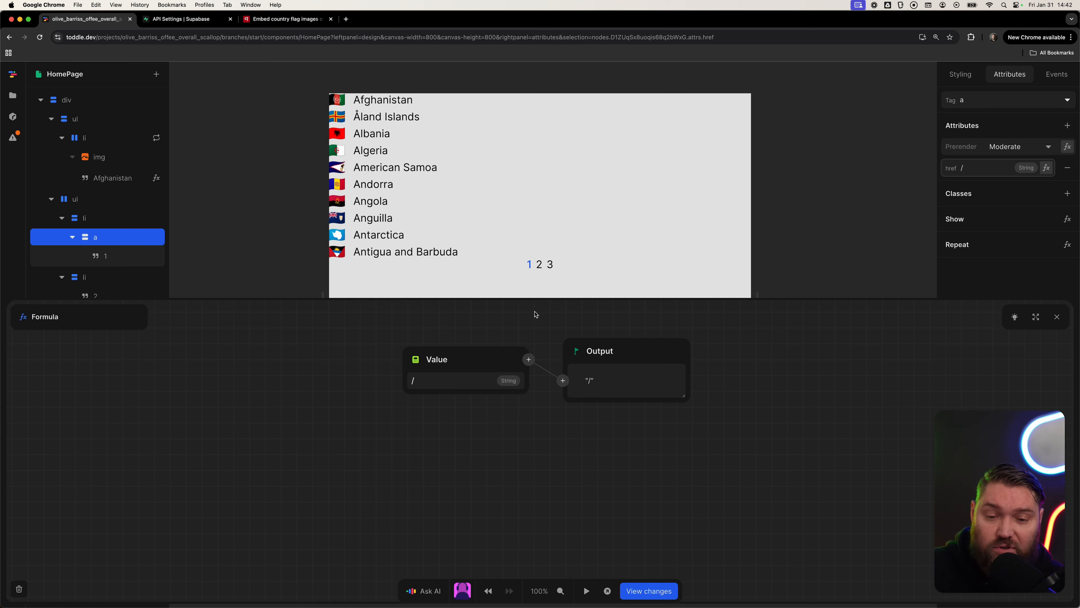
left_click(416, 361)
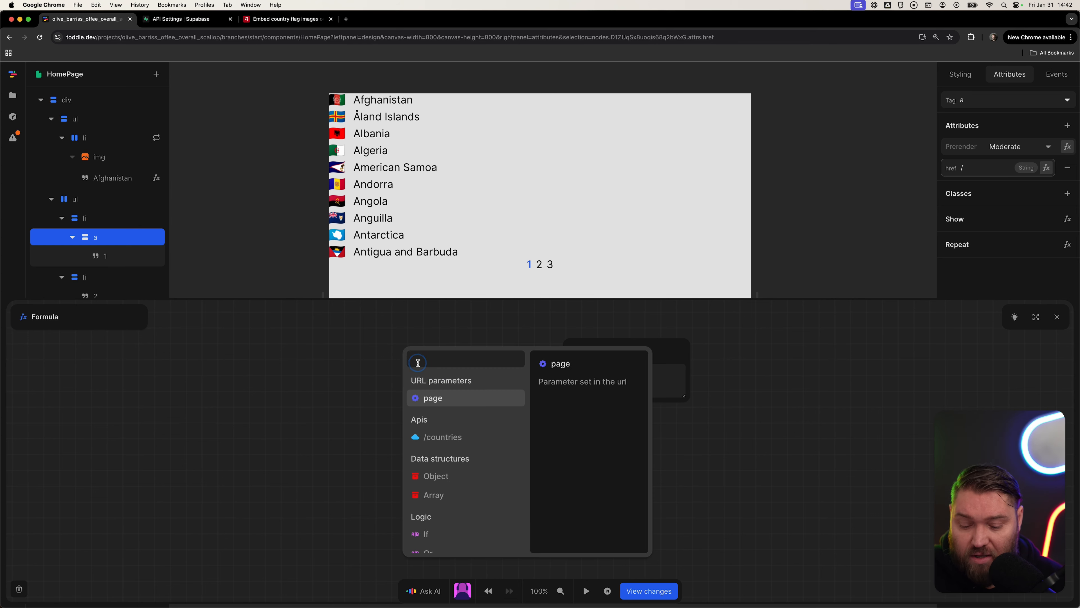
type("concat")
key("Return")
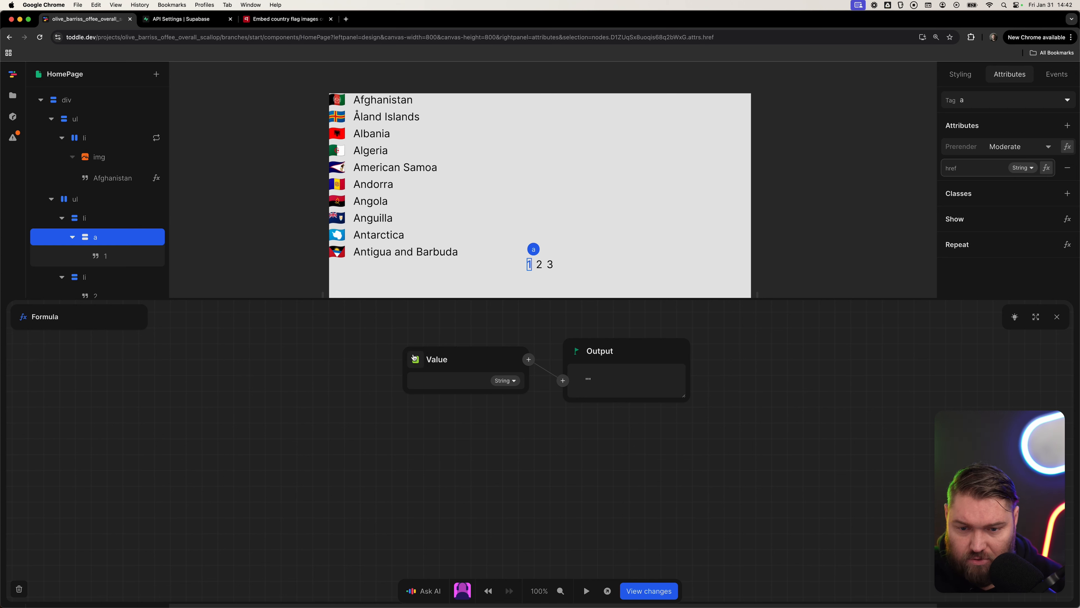
left_click(416, 361)
type("concat")
key("Return")
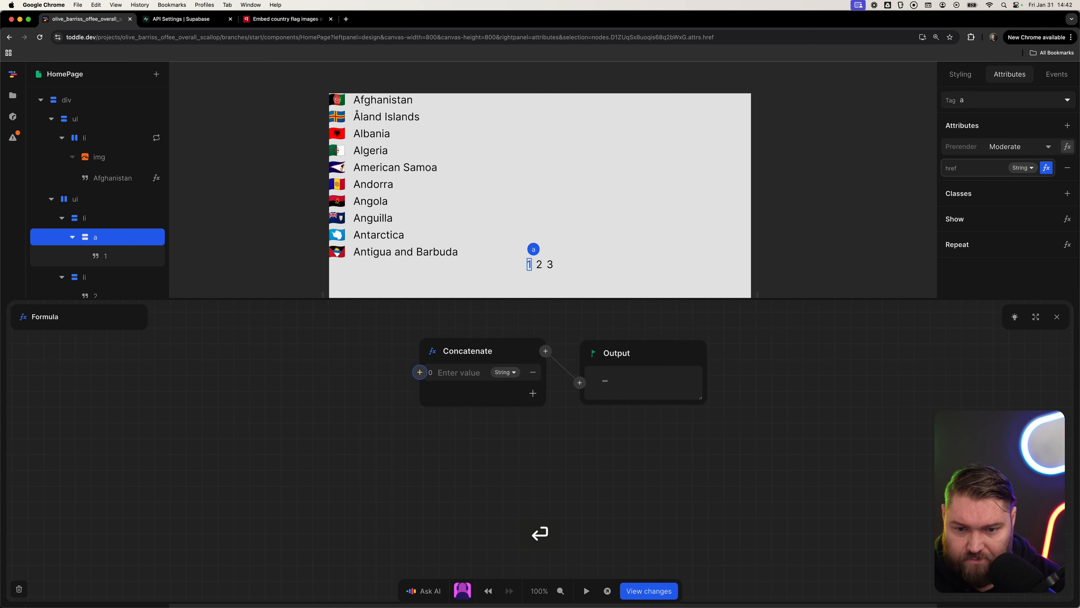
Set the concatenation to the text ?page= followed by the number 1.
key("Tab")
type("?")
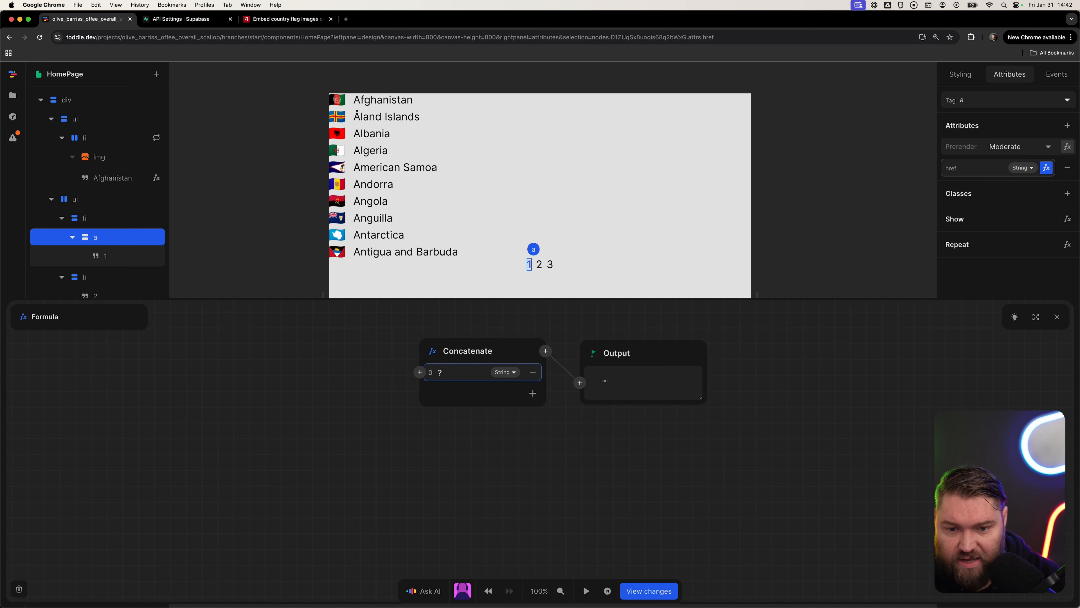
type("page=")
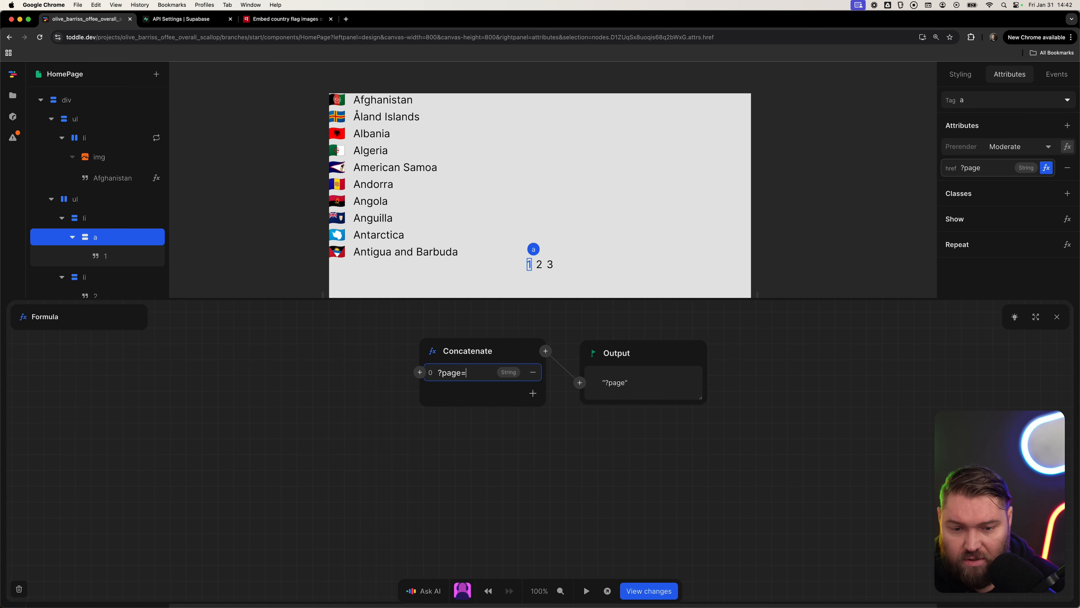
left_click(533, 393)
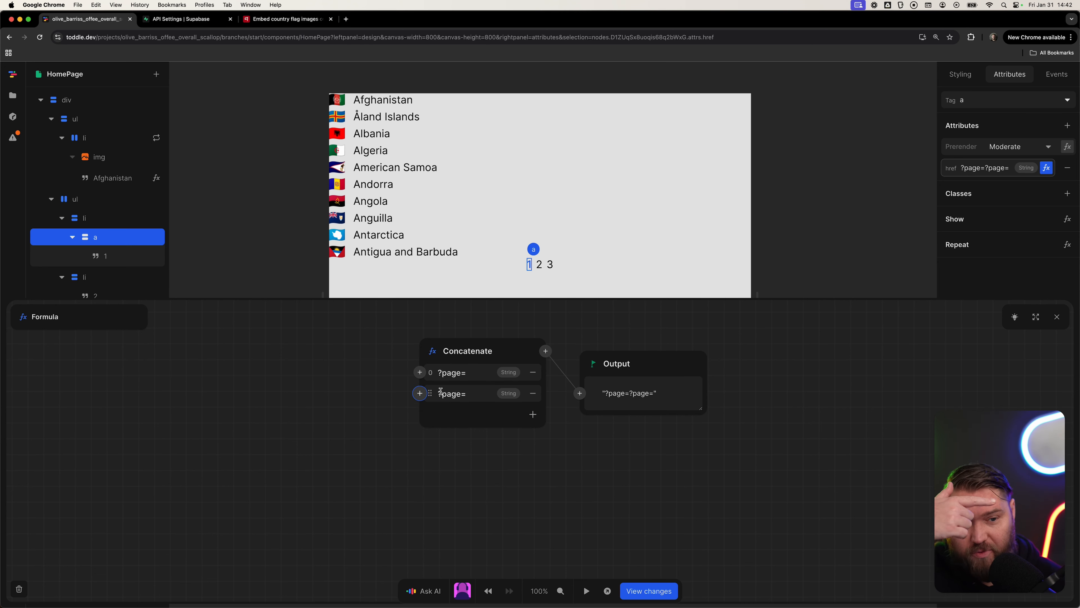
left_click(420, 392)
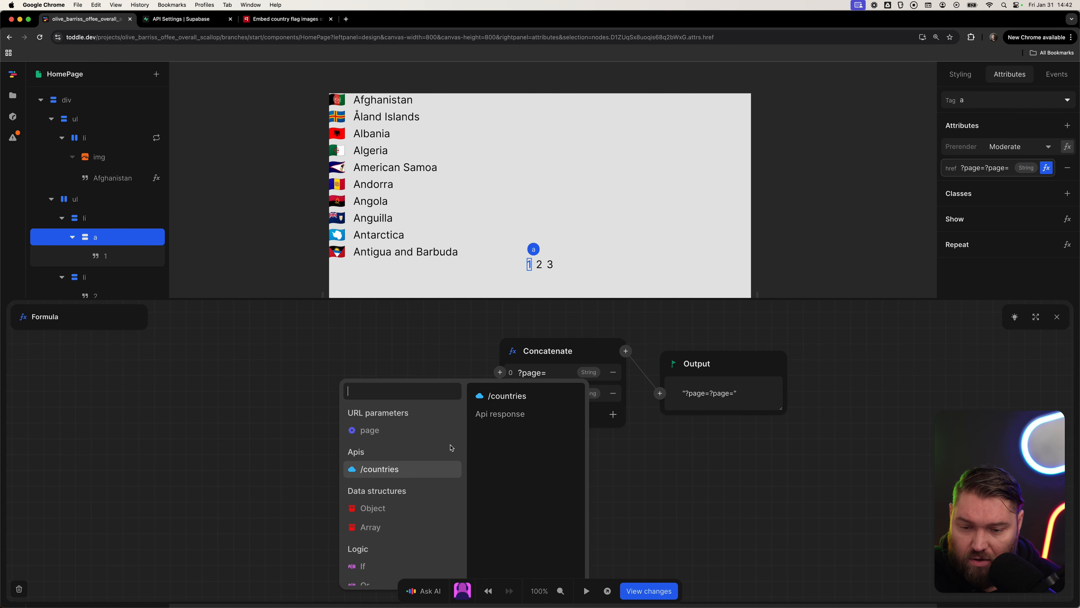
left_click(597, 404)
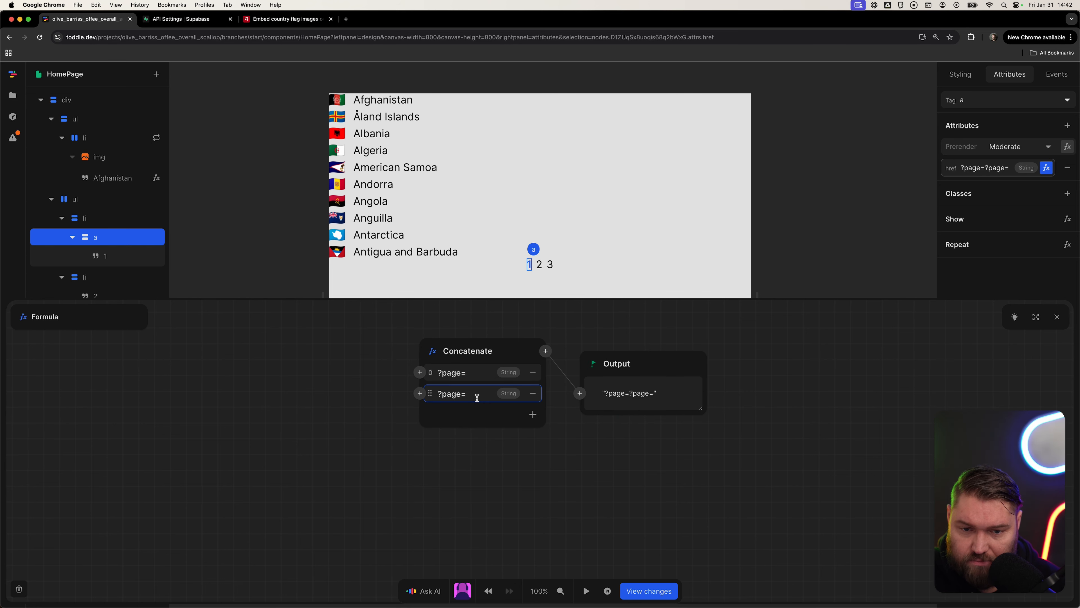
key("super+a")
key("super+1")
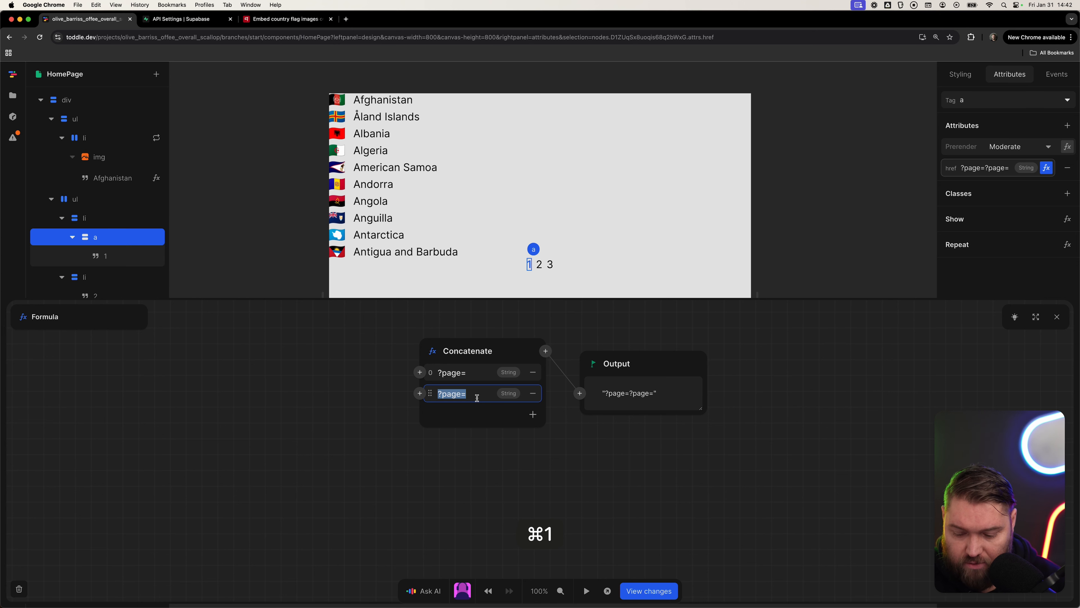
key("Tab")
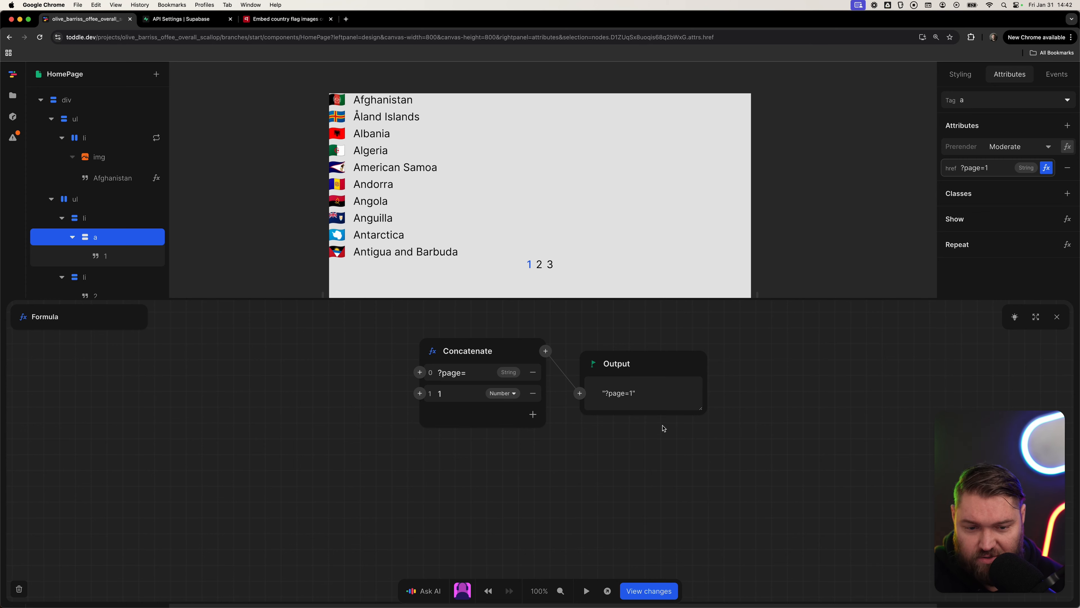
key("Escape")
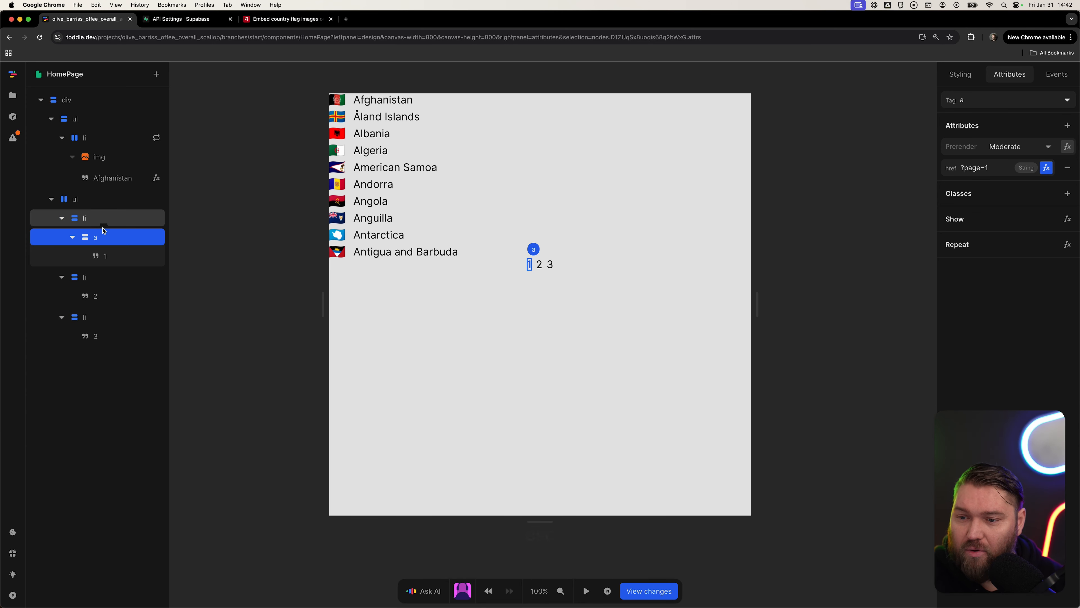
Copy the link into the second pagination item, keeping its 2 text and deleting the copied 1.
left_click_drag(103, 230, 115, 321)
left_click(107, 336)
key("Delete")
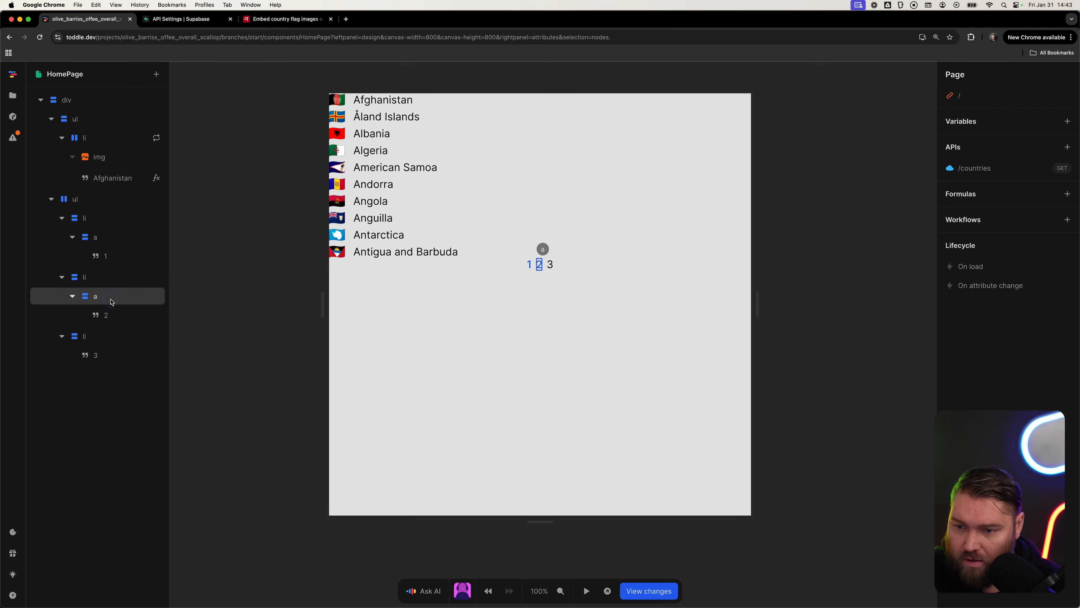
Change the second link's href page value to 2 and delete the third pagination item.
left_click(112, 301)
left_click(1044, 170)
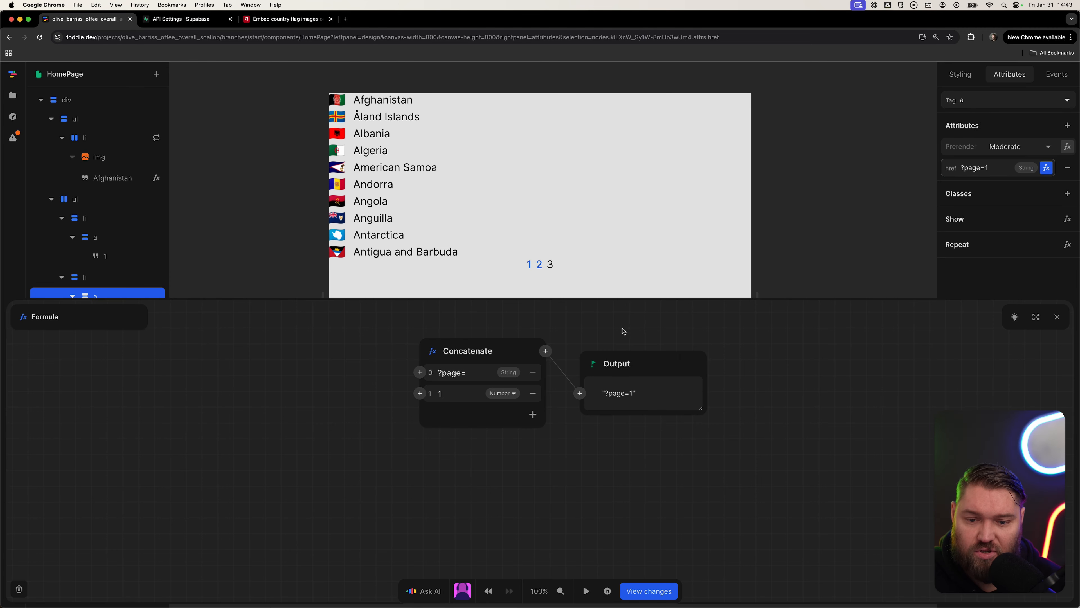
left_click(453, 398)
key("BackSpace")
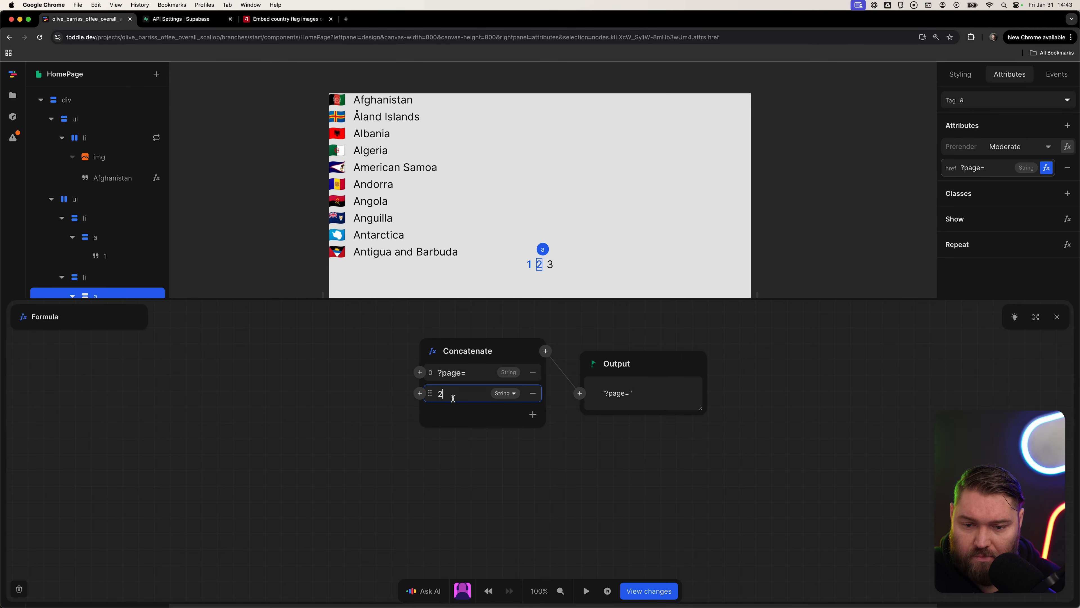
type("2")
key("Escape")
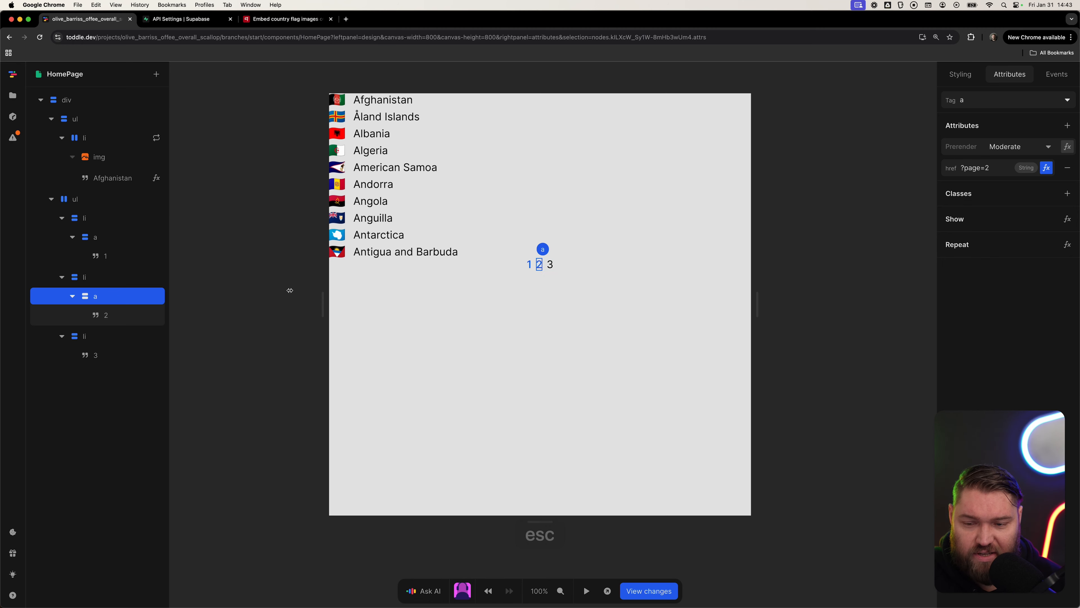
left_click(549, 264)
key("Delete")
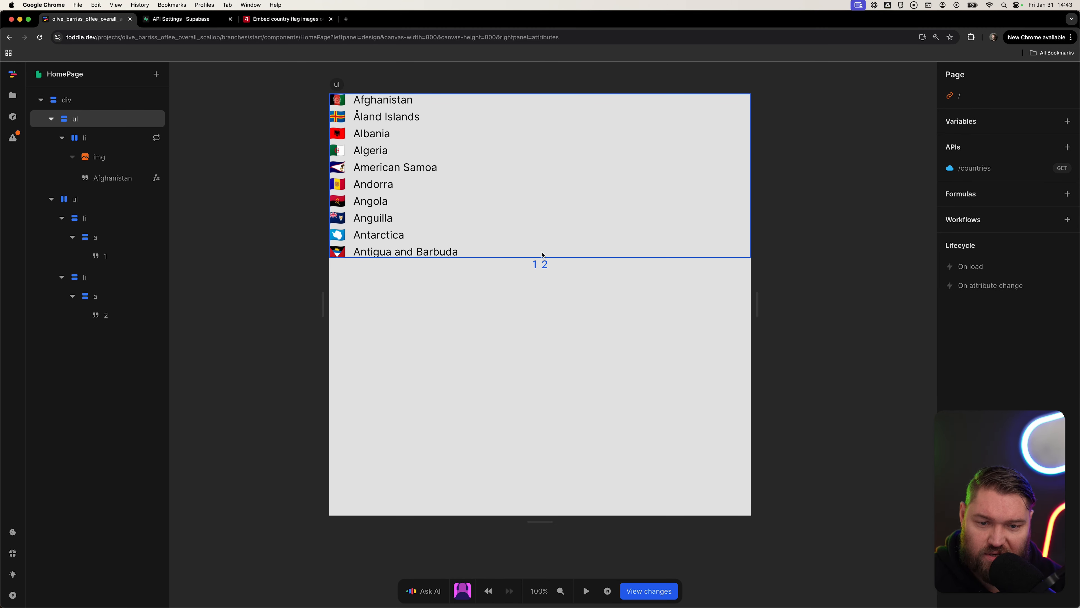
Preview the page in a new tab and test the 1 and 2 pagination links.
left_click(608, 591)
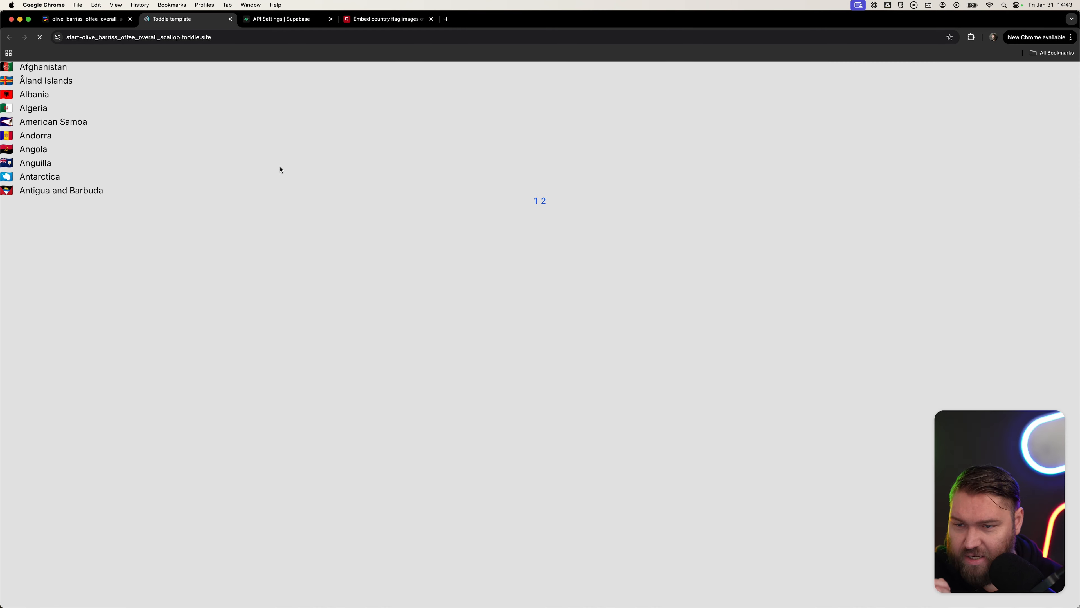
left_click(536, 202)
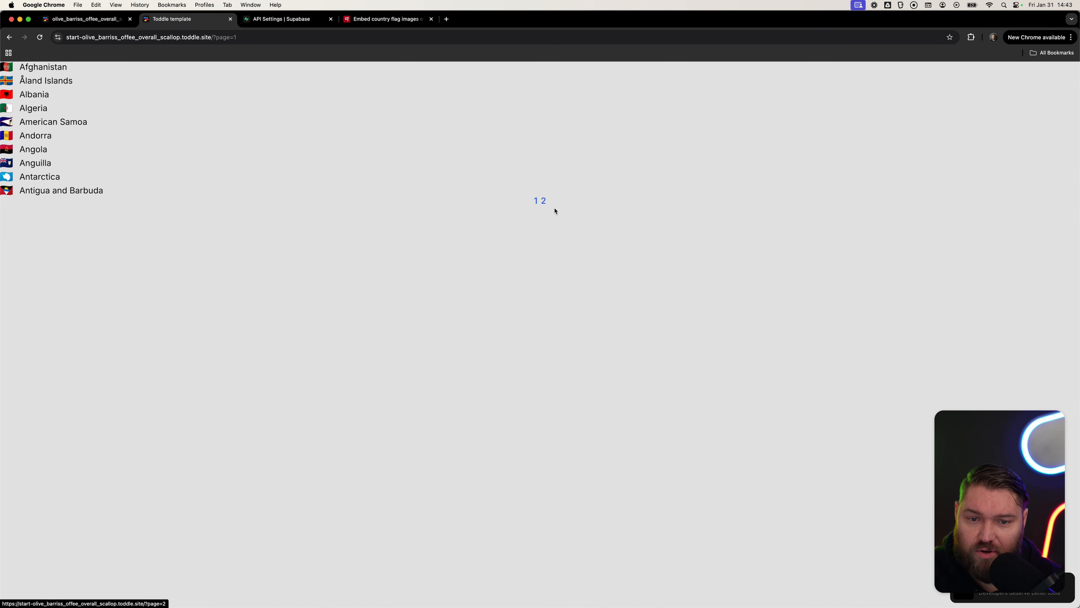
left_click(544, 202)
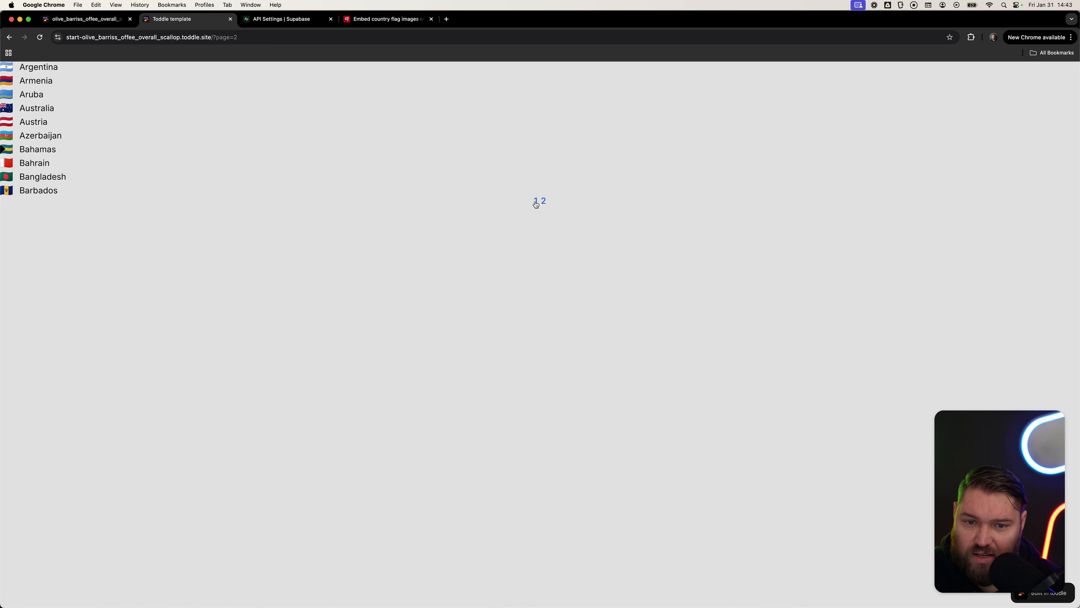
left_click(536, 200)
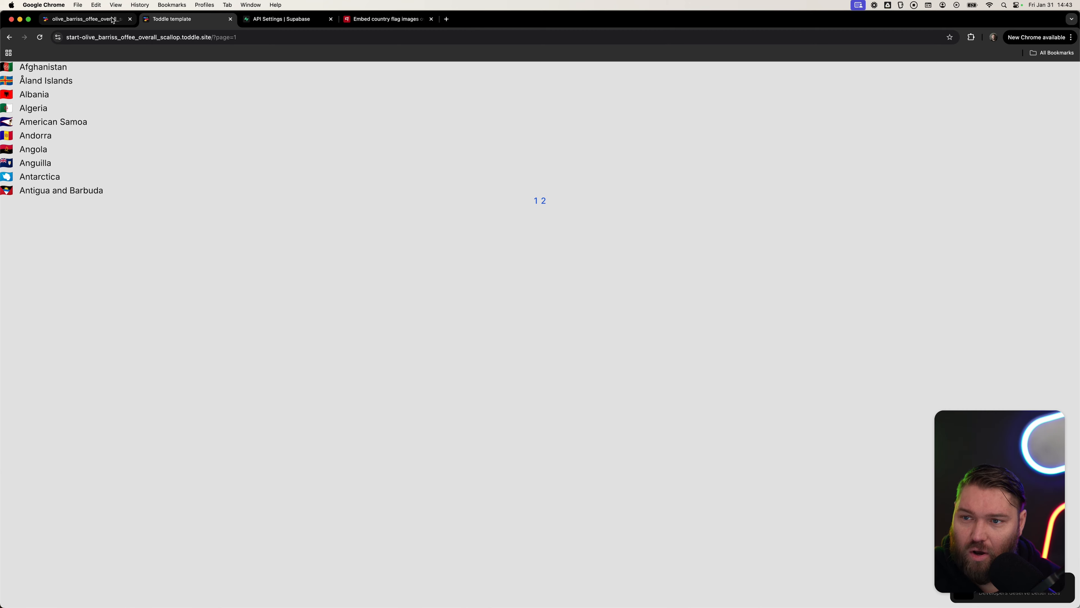
left_click(85, 19)
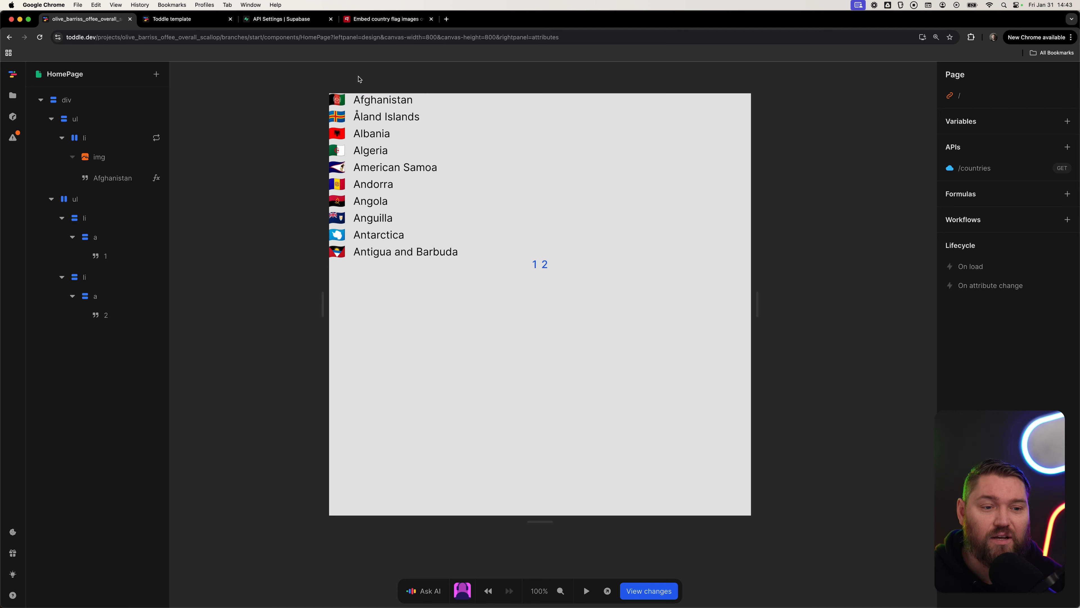
Open the /countries API and inspect the response headers.
left_click(1011, 168)
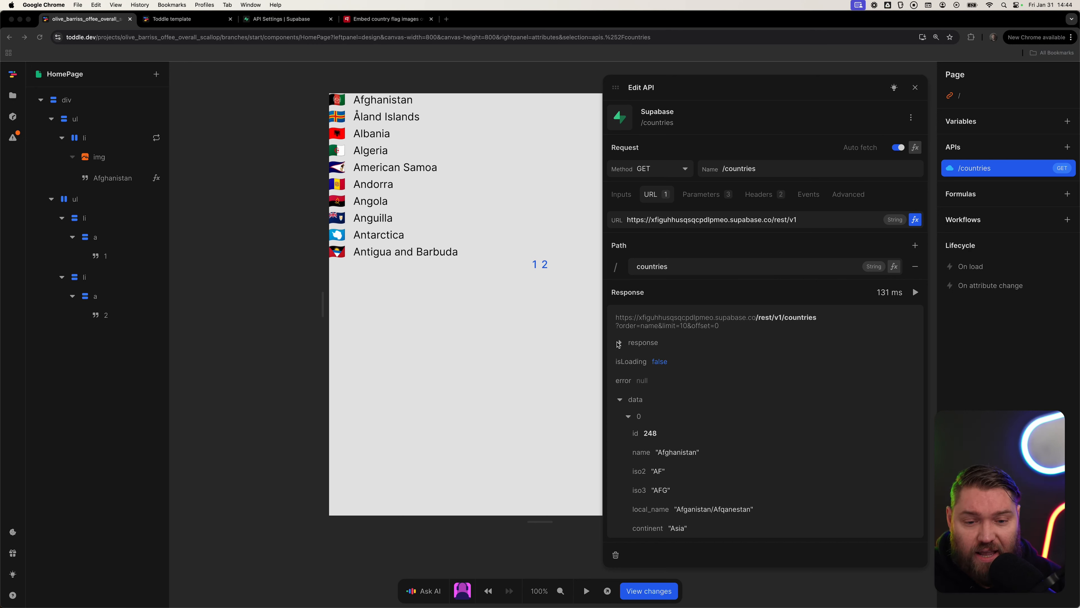
left_click(624, 343)
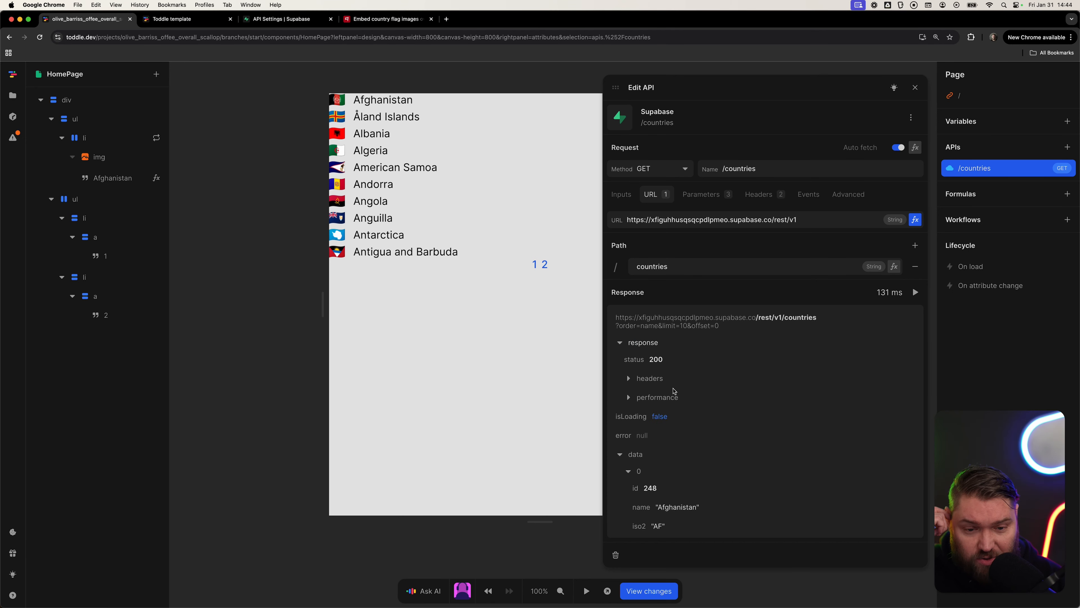
left_click(649, 379)
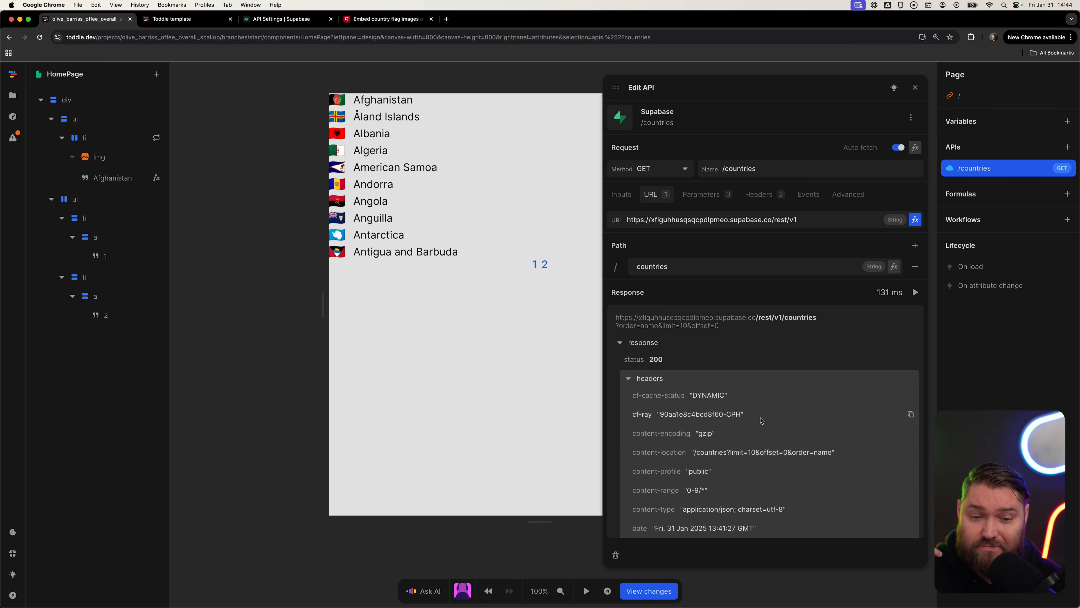
scroll(760, 433, "down", 1)
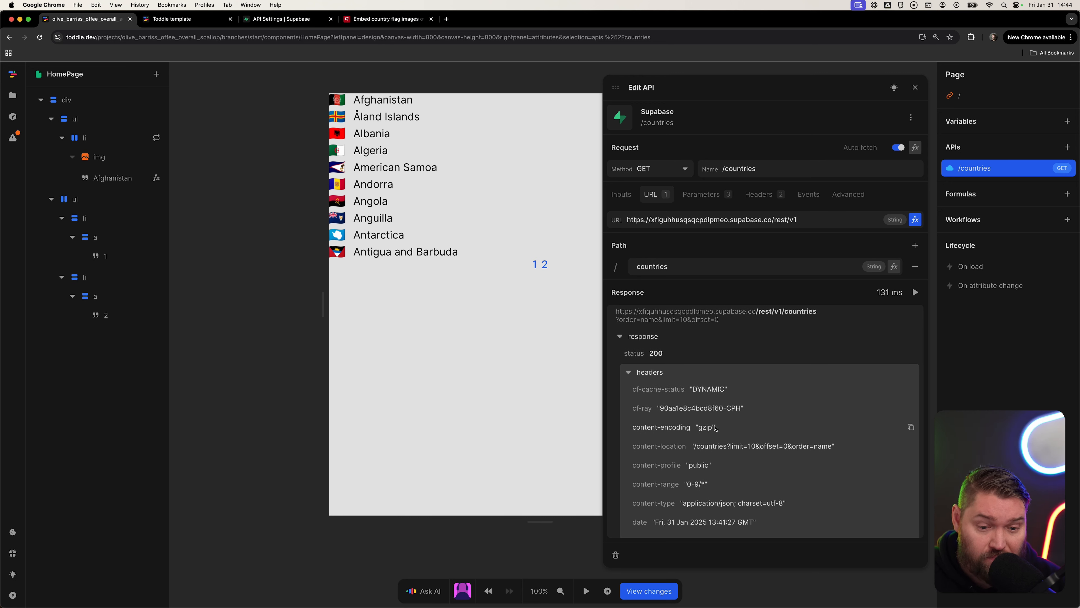
scroll(685, 418, "down", 2)
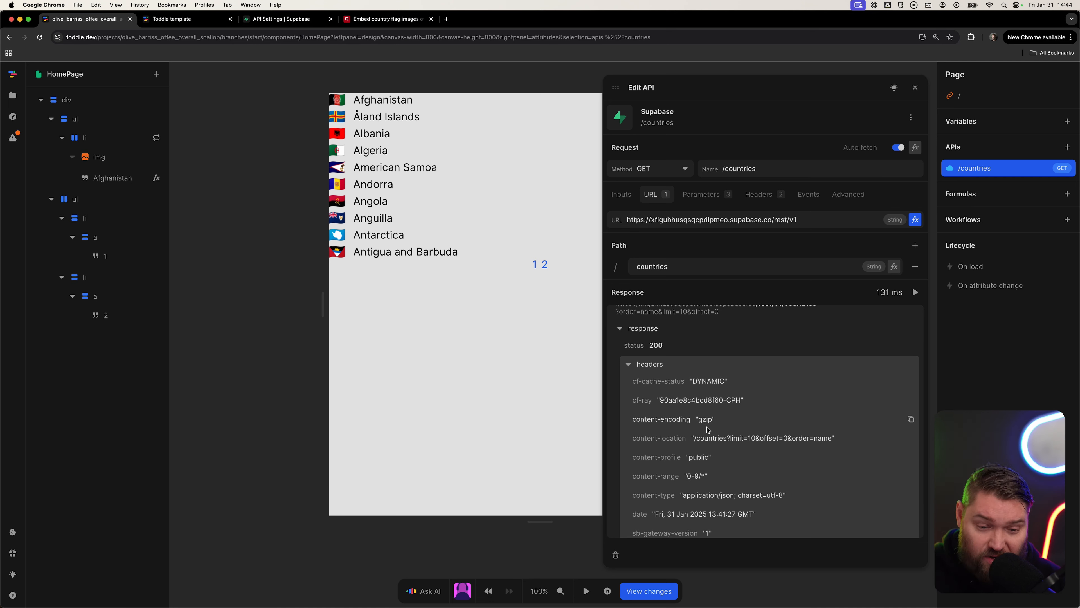
scroll(734, 460, "down", 2)
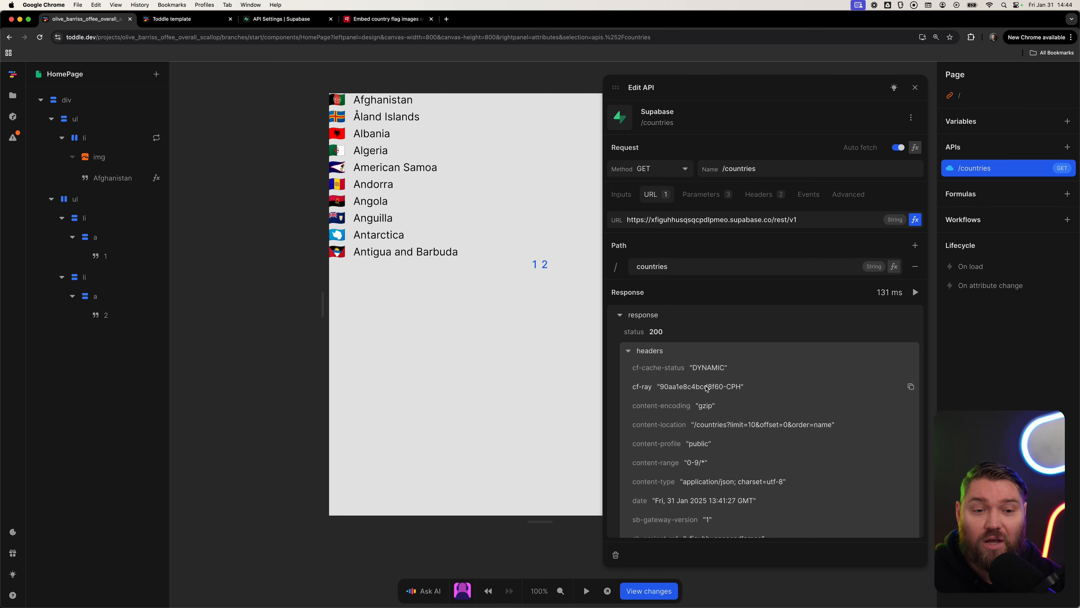
Add a Prefer request header to the /countries API with the value count=estimated.
left_click(765, 194)
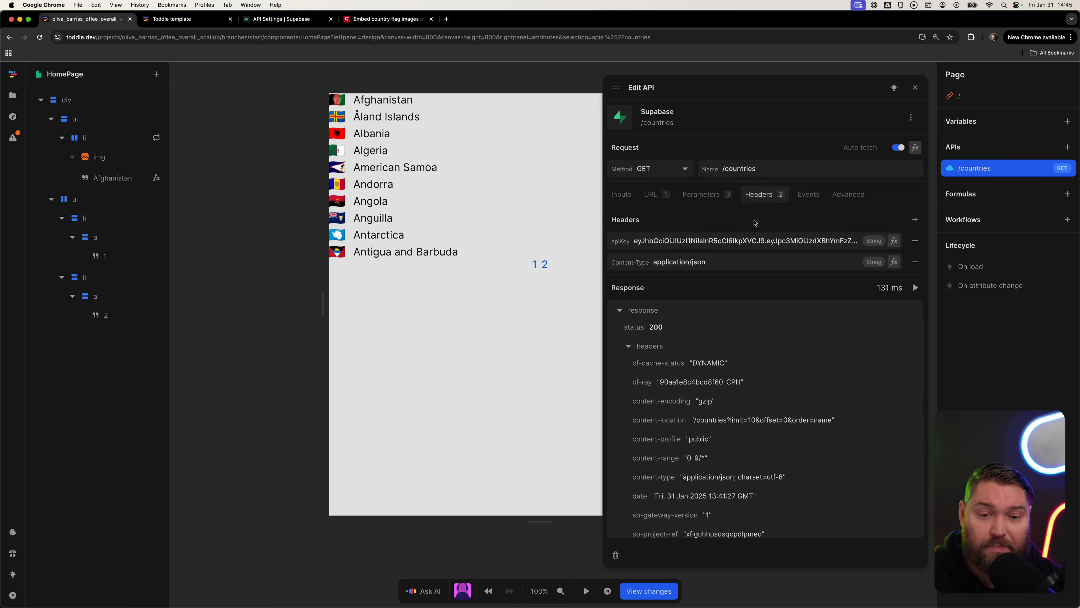
left_click(915, 220)
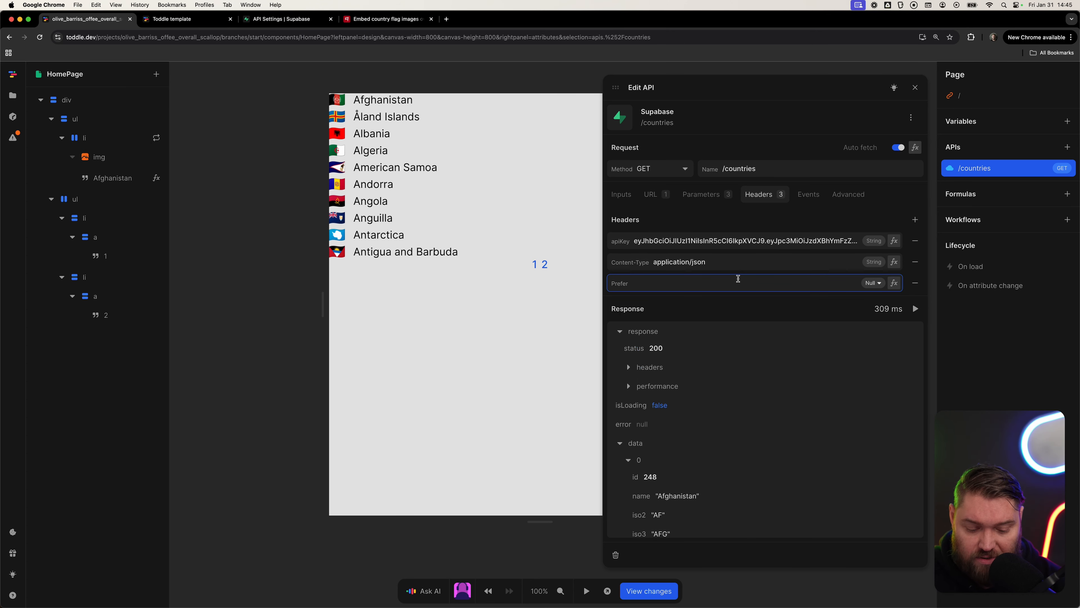
type("count\"")
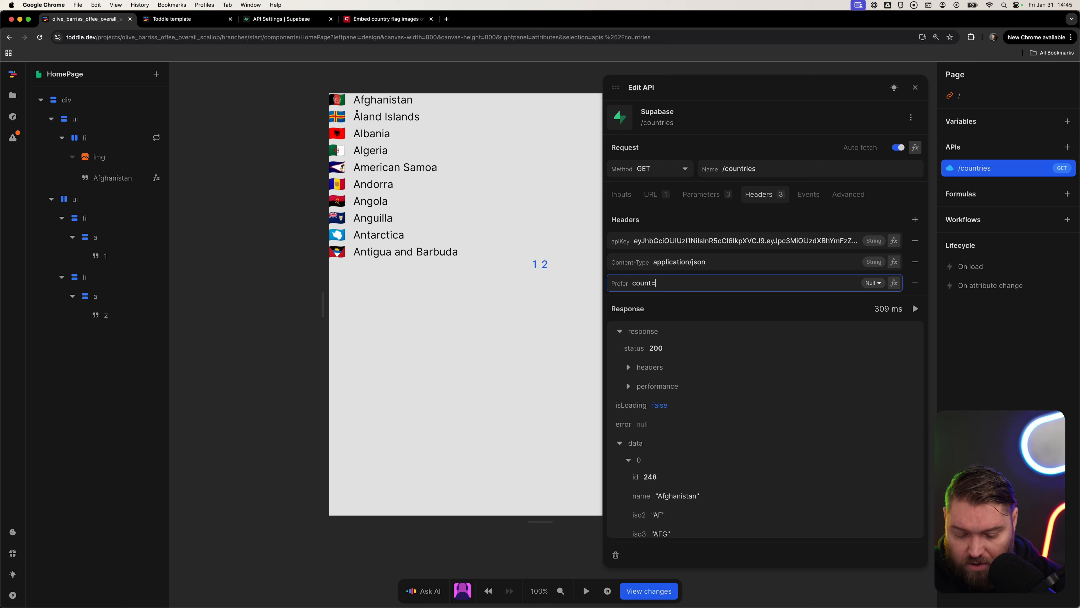
type("estim")
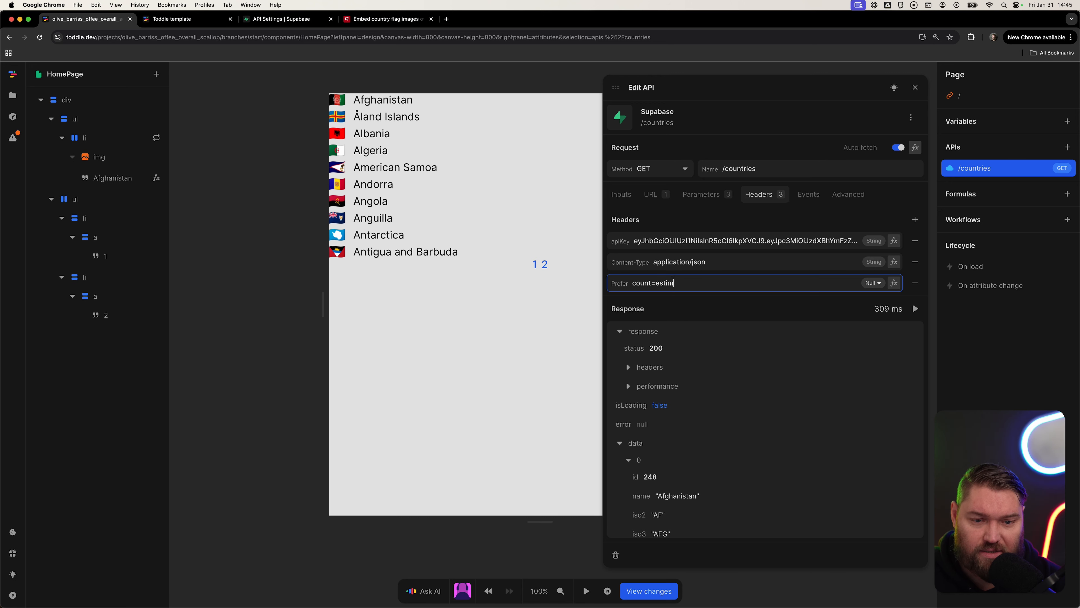
type("ated")
key("Tab")
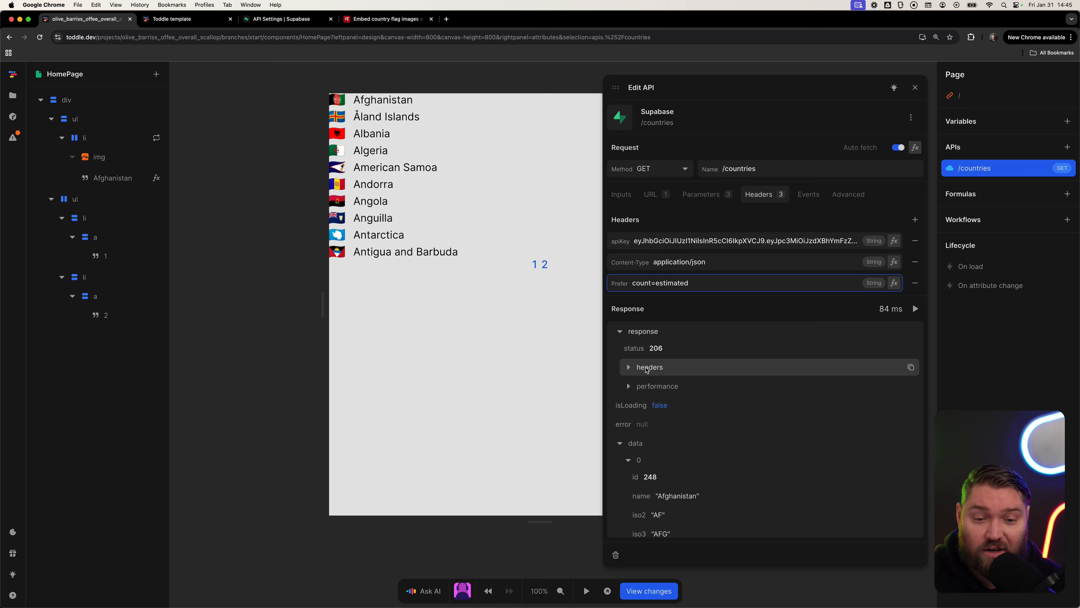
Inspect the response's content-range header, then close the API editor.
left_click(627, 369)
scroll(689, 426, "down", 1)
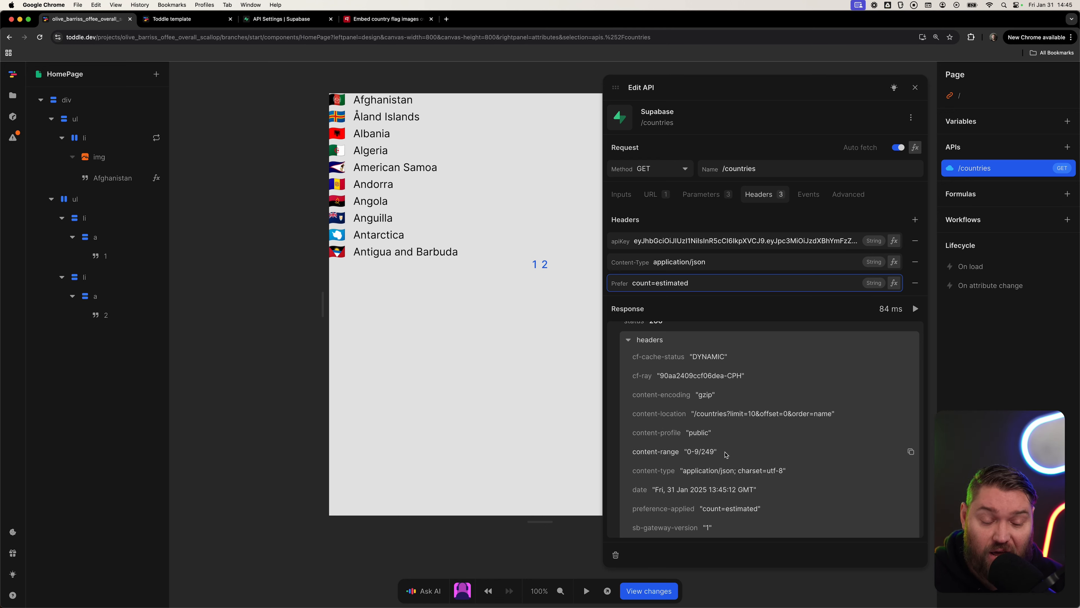
left_click(458, 470)
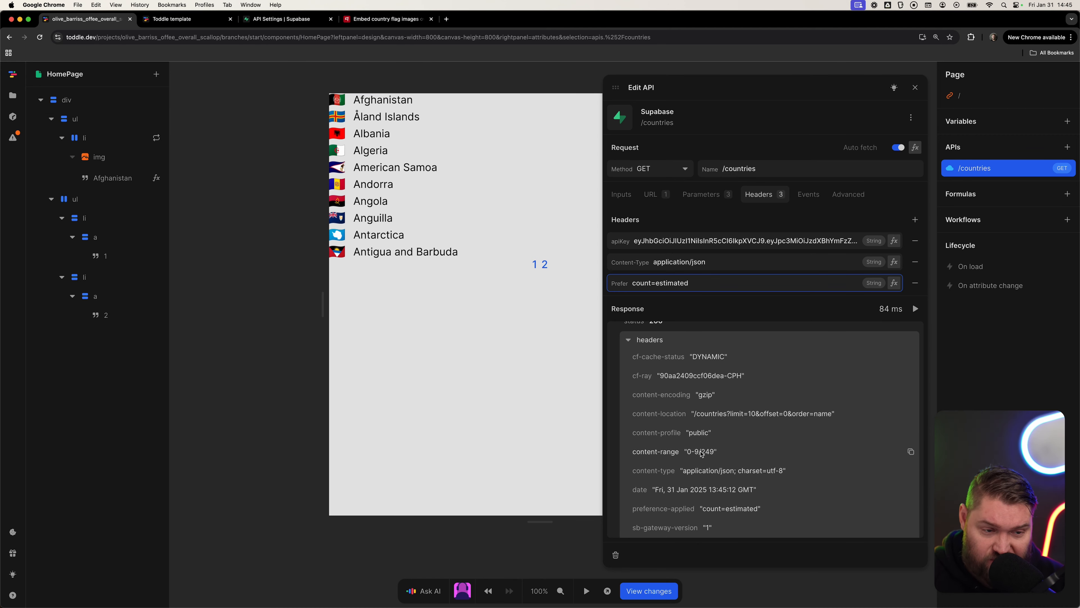
left_click(280, 375)
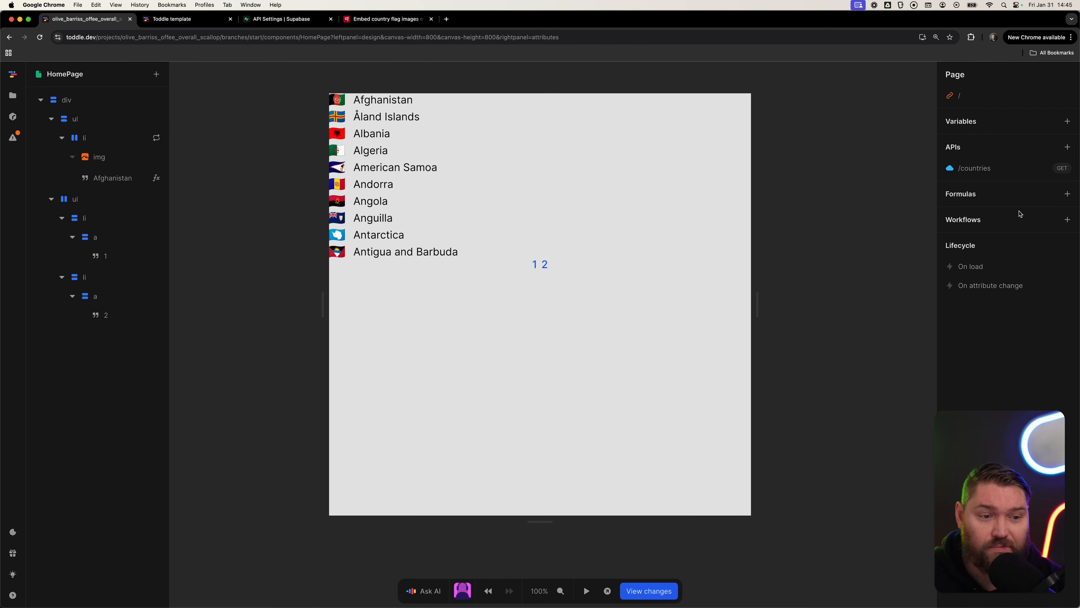
Create a new page formula named number of results.
left_click(1067, 194)
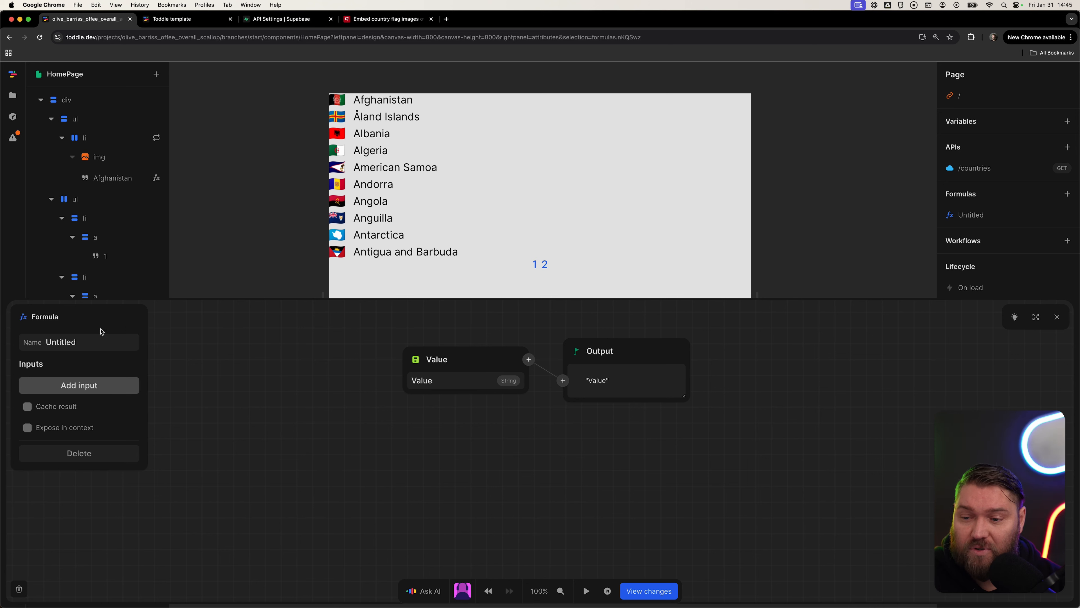
left_click(102, 341)
type("numb")
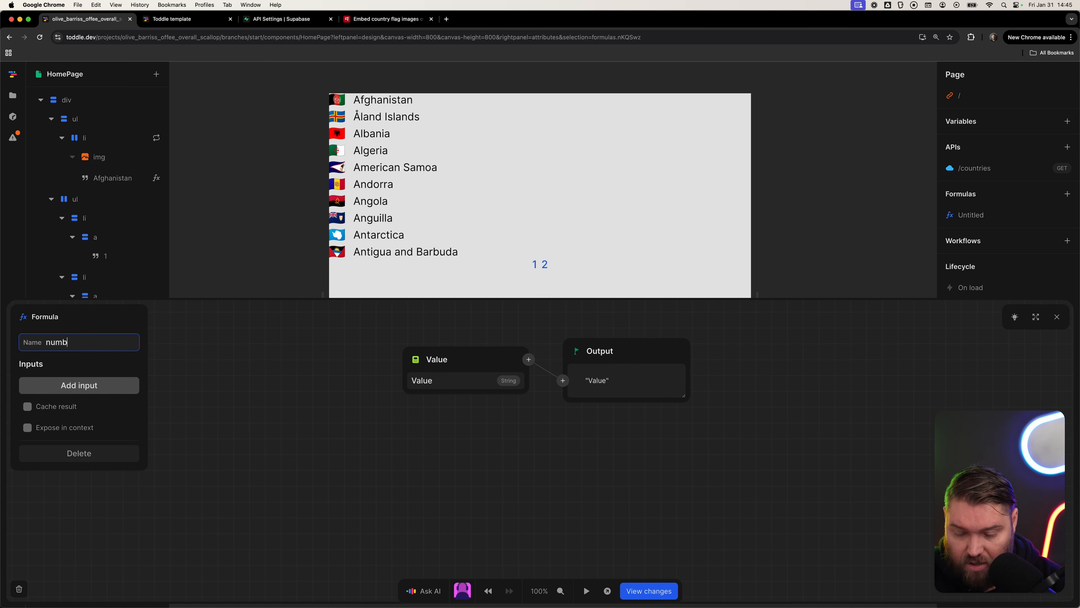
type("er of results")
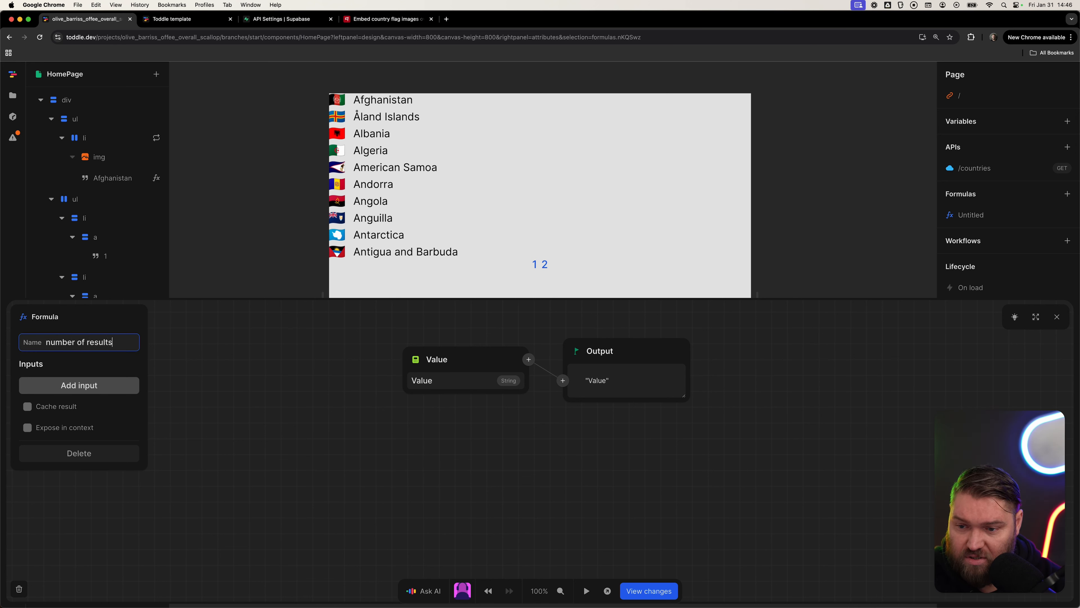
key("Tab")
Set the formula's source to the /countries API response's content-range header.
left_click(432, 370)
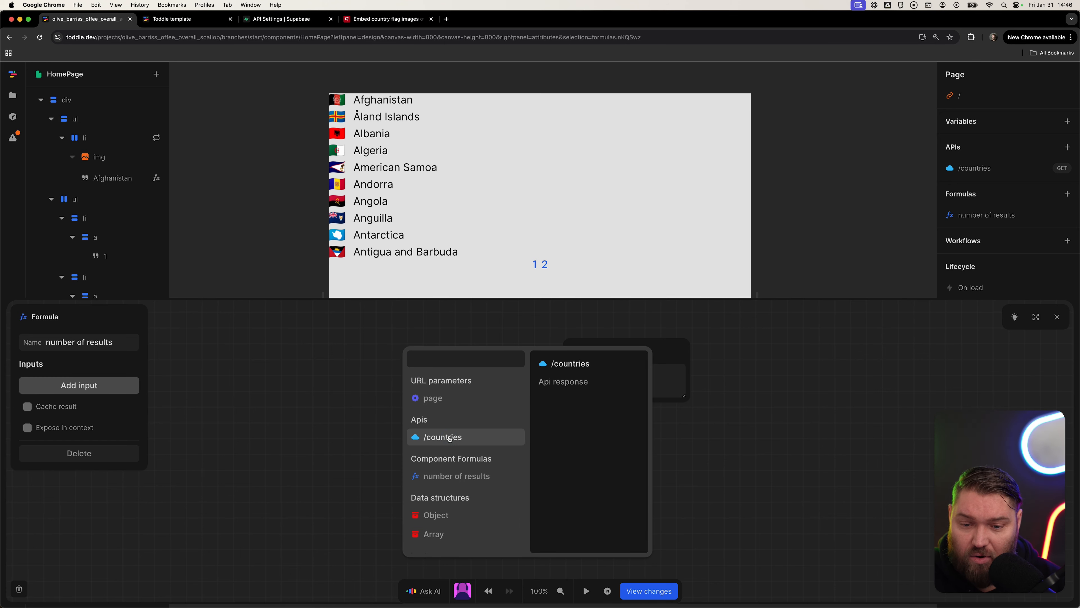
left_click(438, 437)
left_click(437, 437)
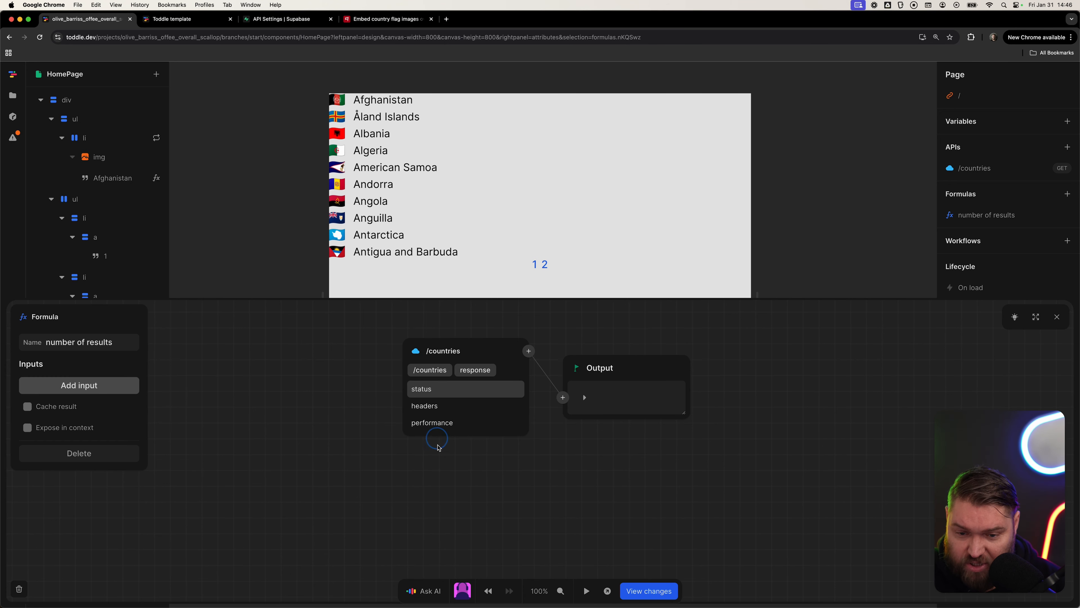
left_click(438, 423)
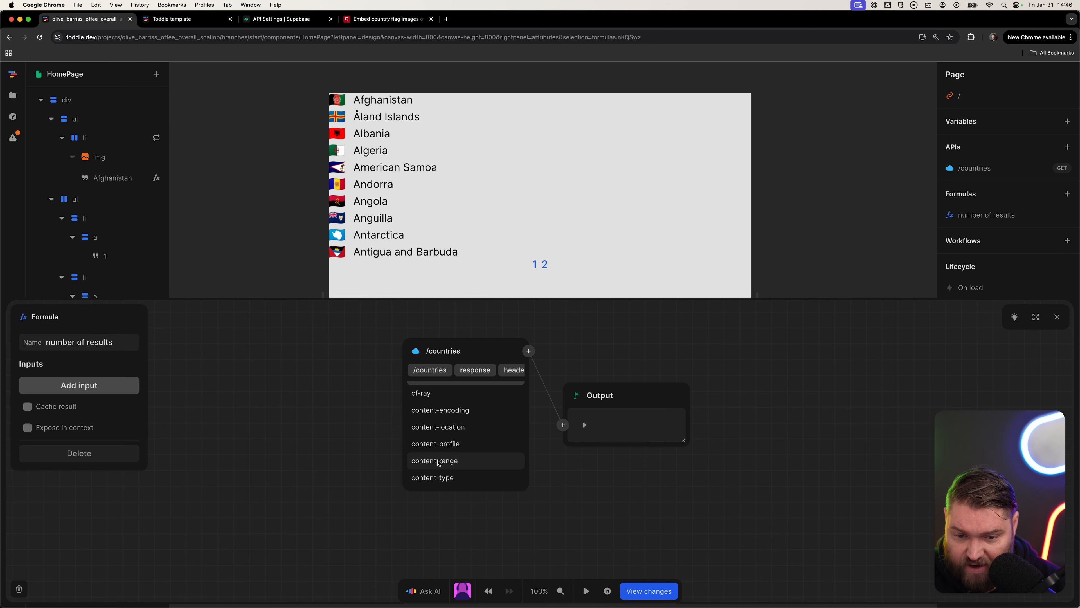
left_click(438, 472)
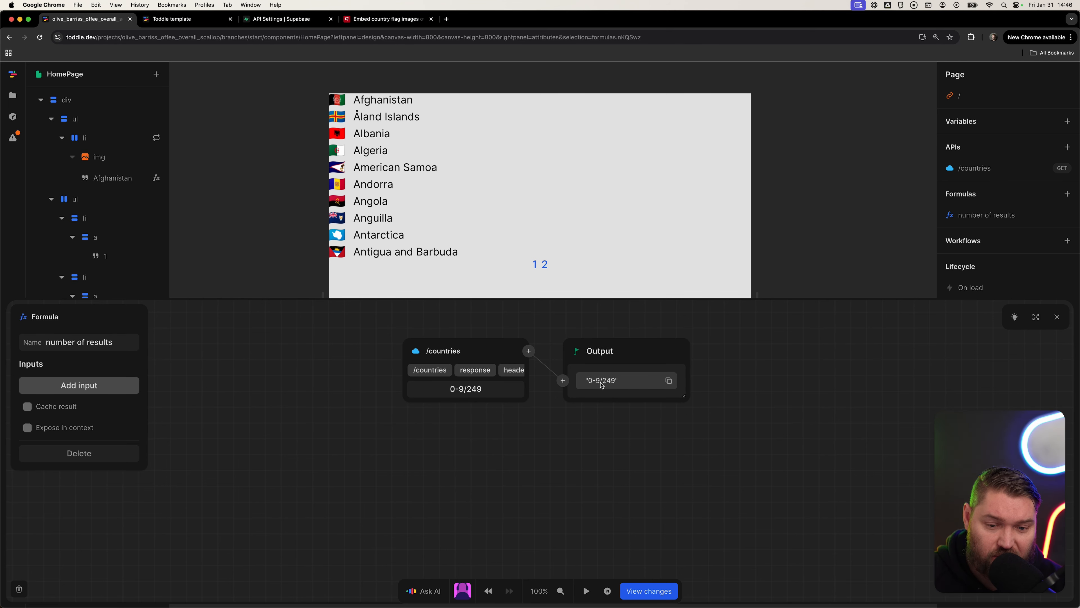
Pass the content-range value through a Split node with / as the delimiter.
left_click(528, 351)
type("sp0")
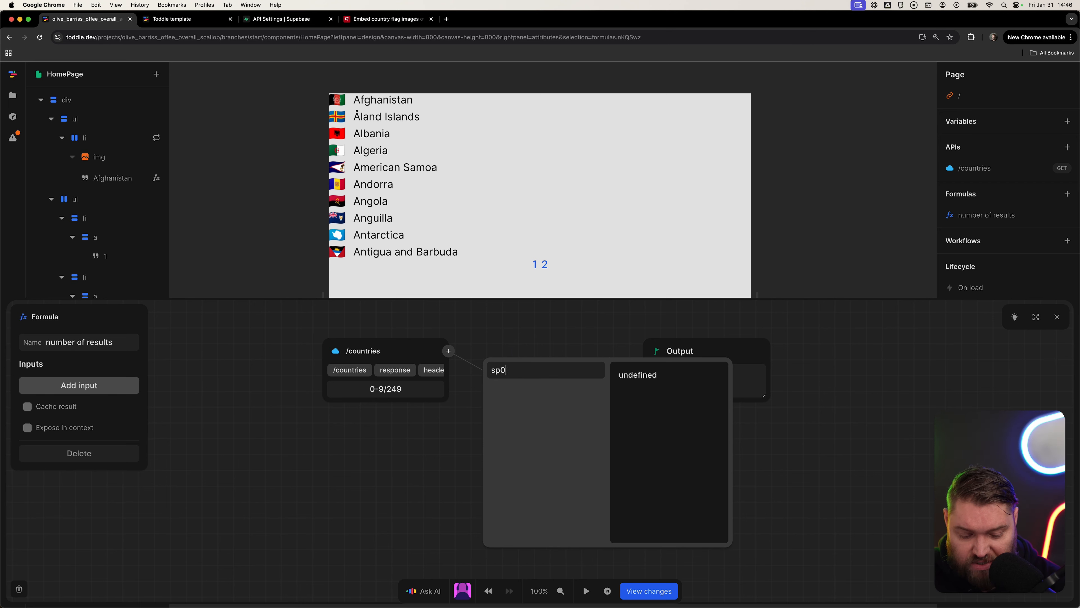
type("li")
key("BackSpace")
key("BackSpace")
key("BackSpace")
key("Return")
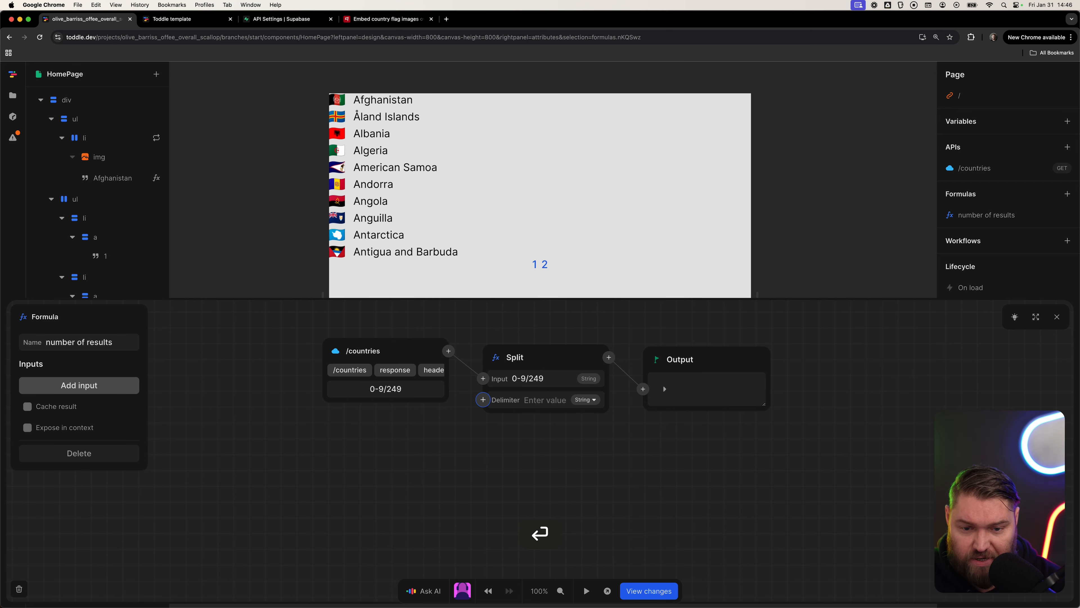
key("Tab")
type("/")
key("Tab")
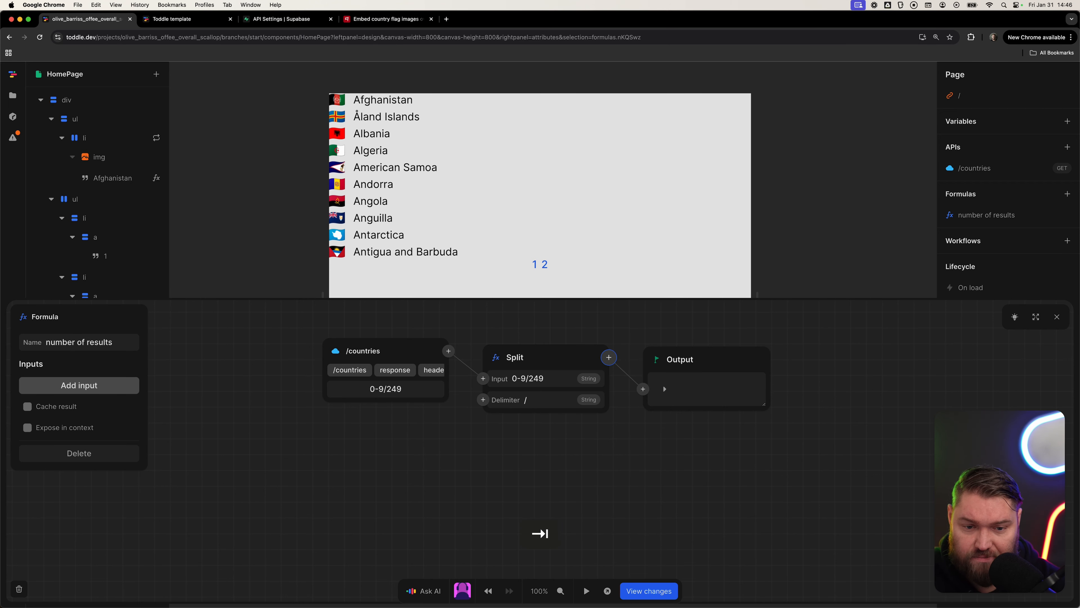
left_click(664, 389)
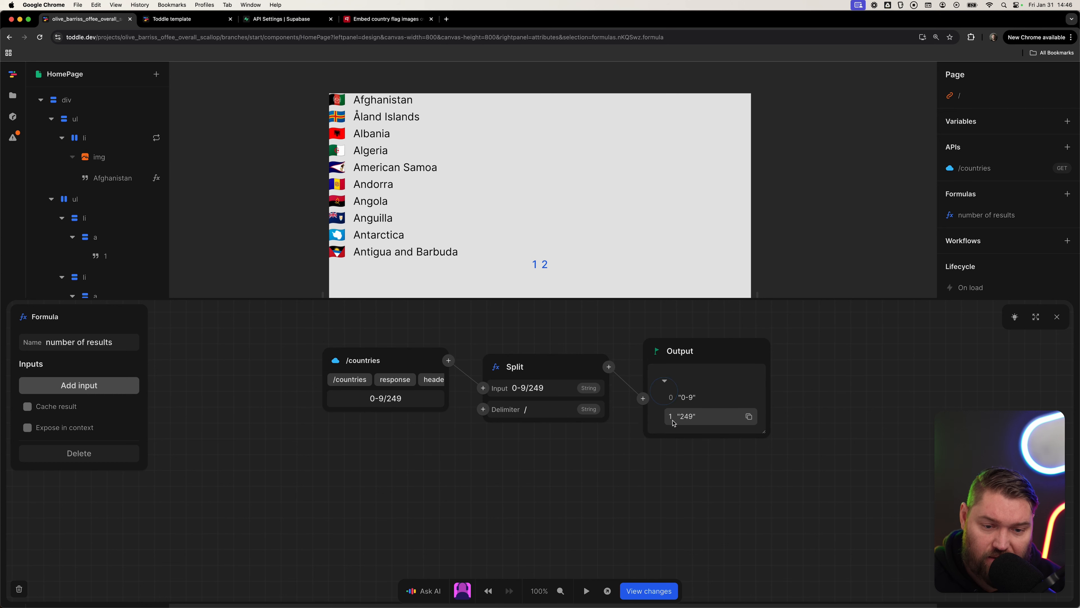
Take the Last item of the split result and convert it with a Number node.
left_click(608, 366)
type("last")
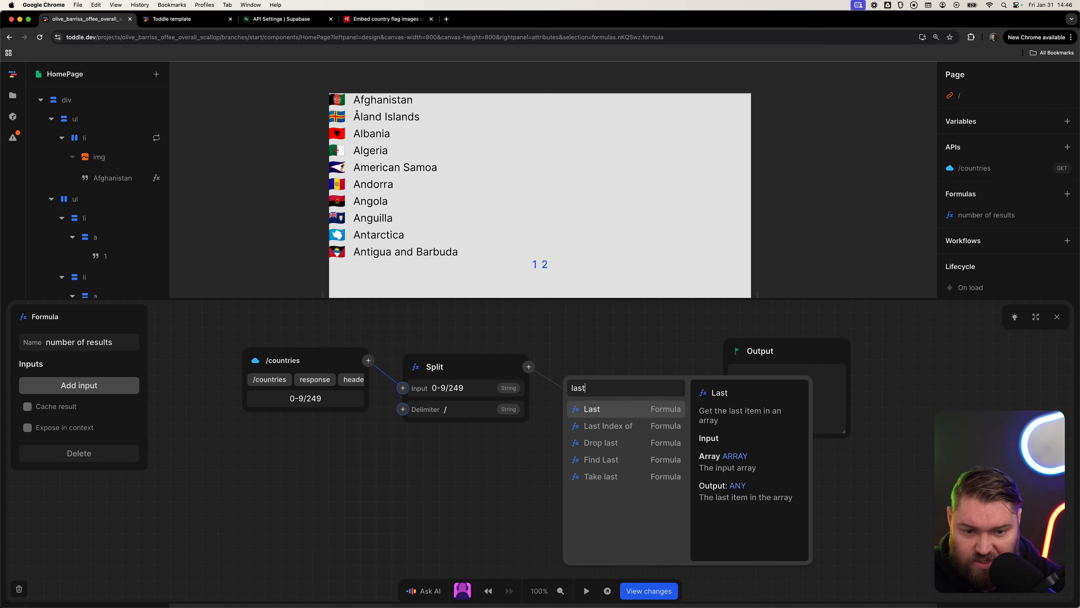
key("Return")
left_click(689, 368)
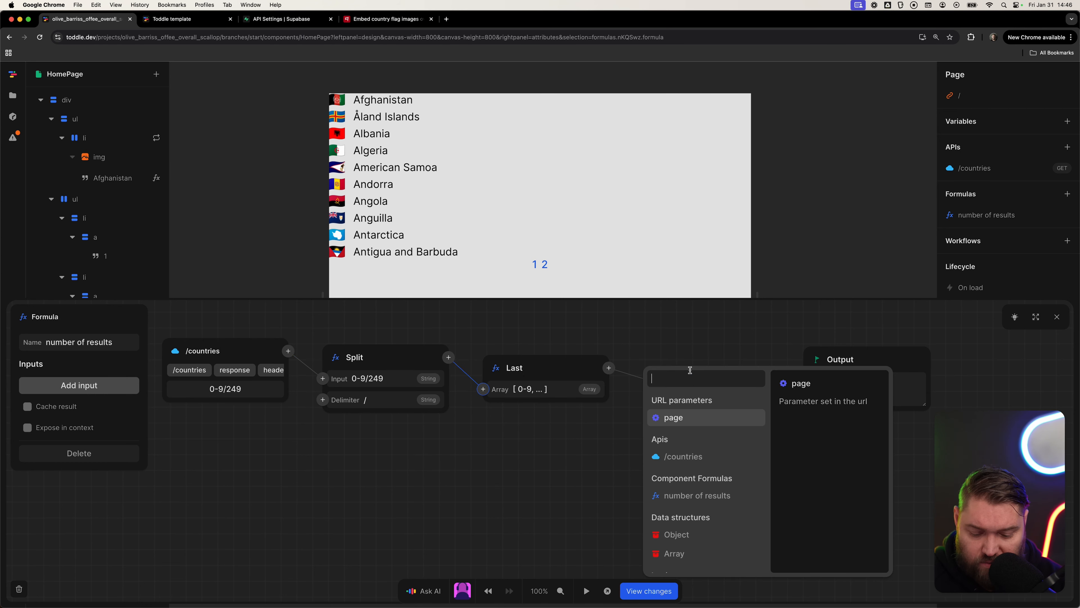
type("numbe")
key("Return")
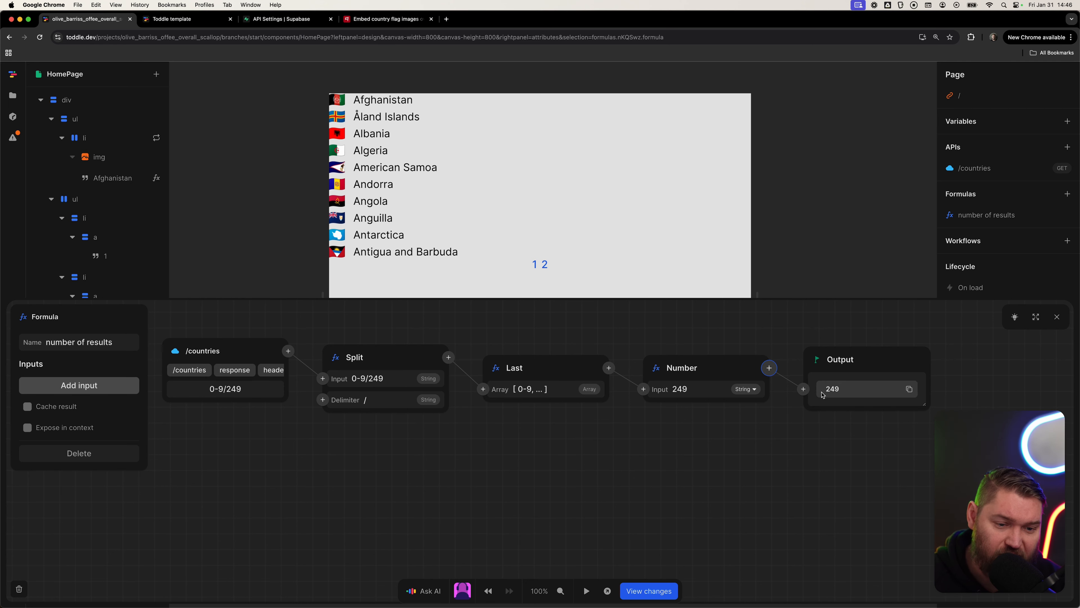
Create another page formula named number of pages.
left_click(839, 240)
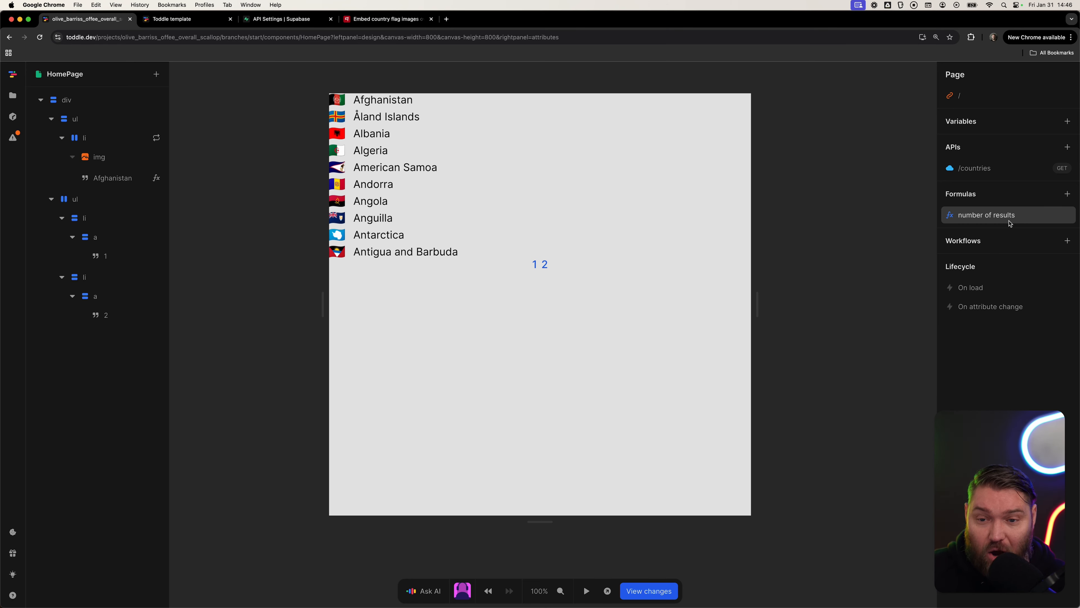
left_click(1068, 194)
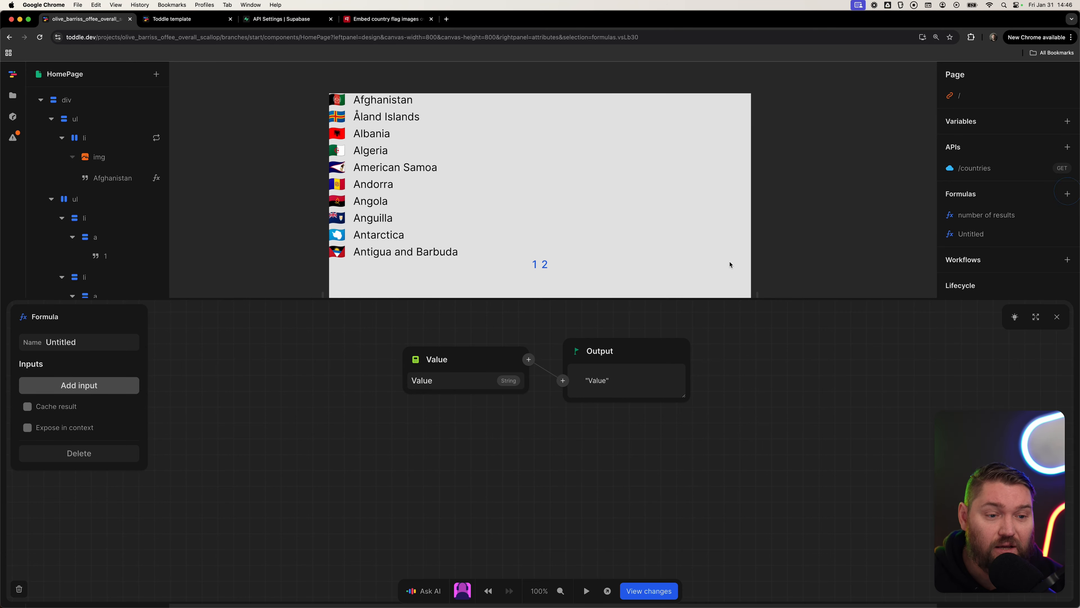
left_click(104, 339)
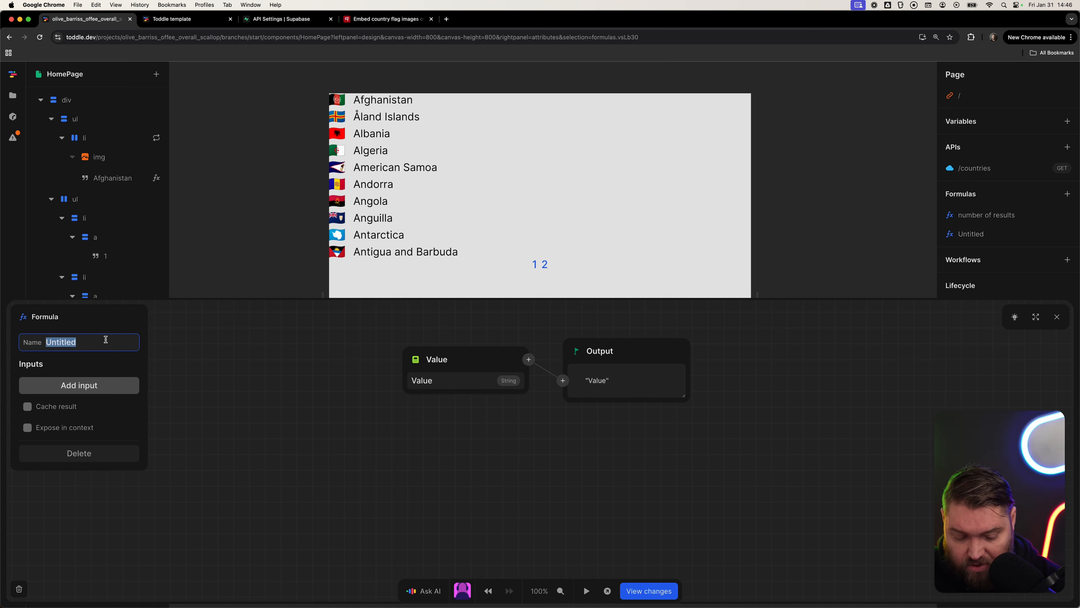
type("number of page")
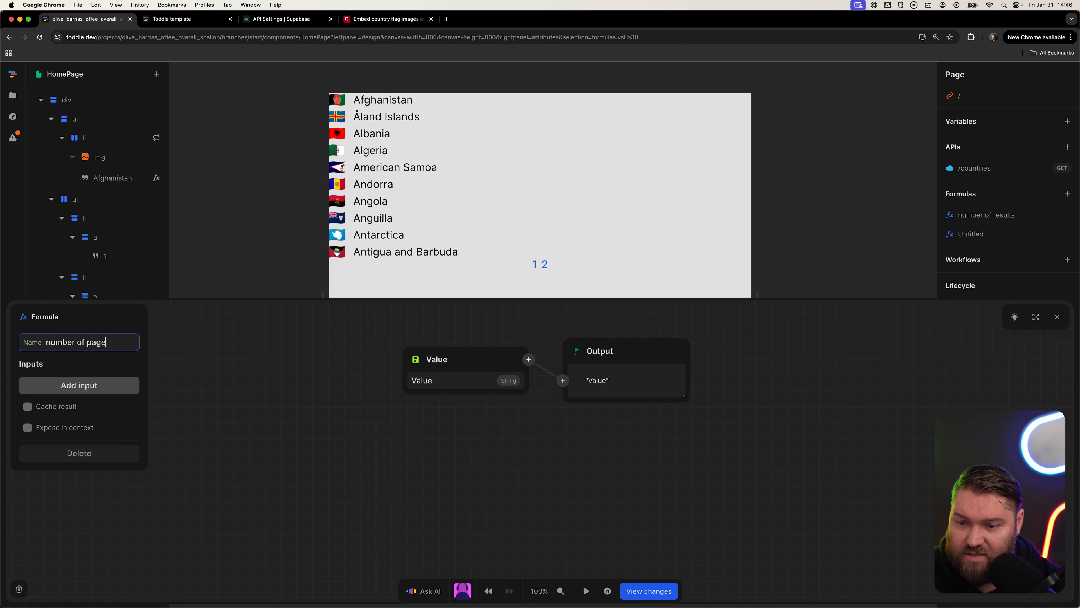
type("s")
key("Tab")
Use the number of results formula as the input and divide it by 10 with a Divide node.
left_click(411, 362)
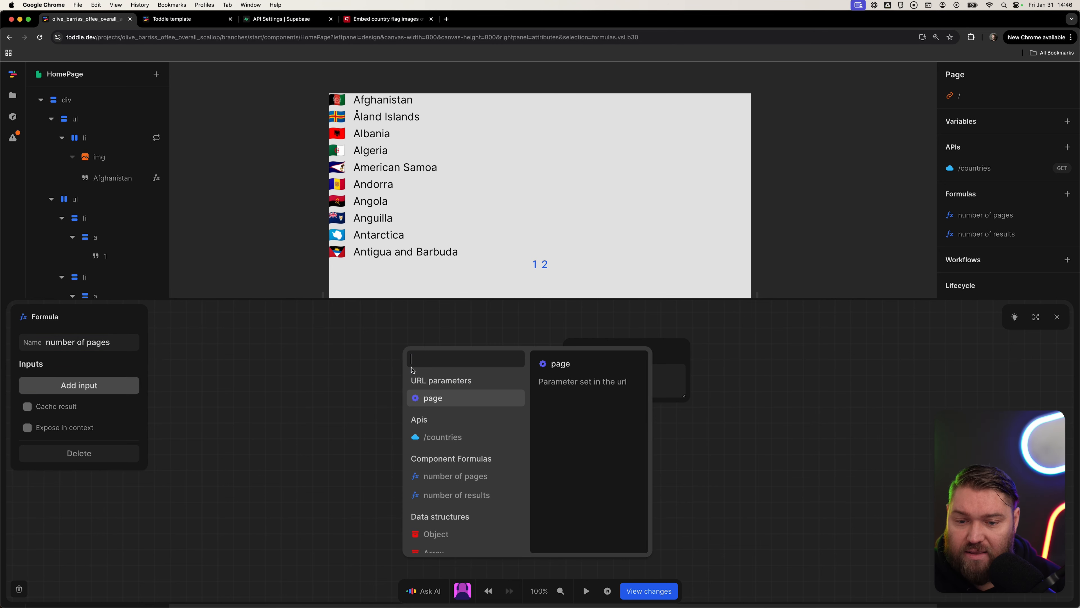
left_click(477, 496)
left_click(545, 370)
type("divi")
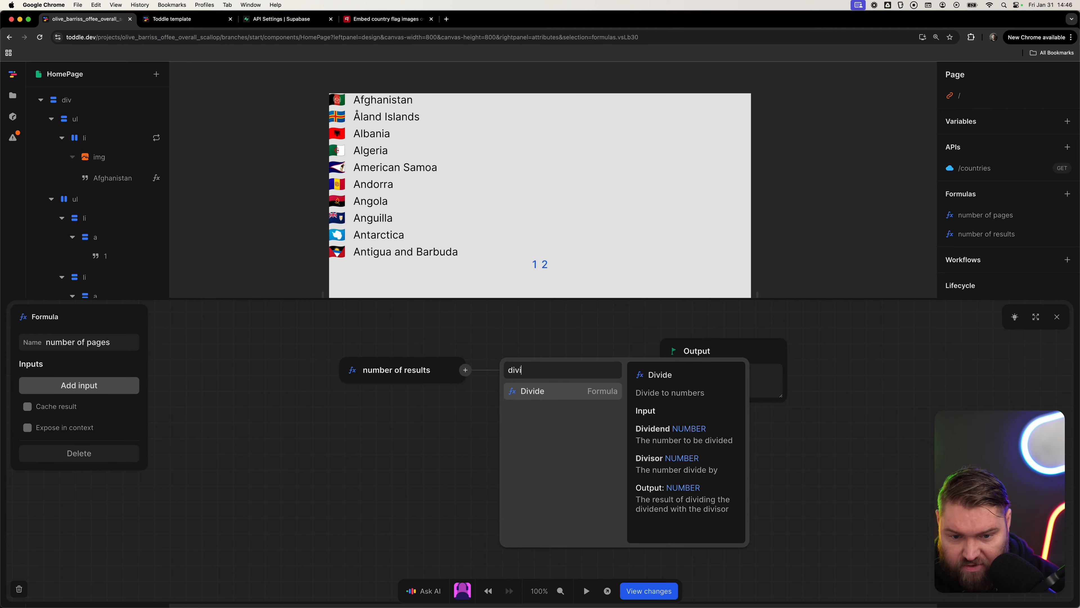
key("Return")
key("Tab")
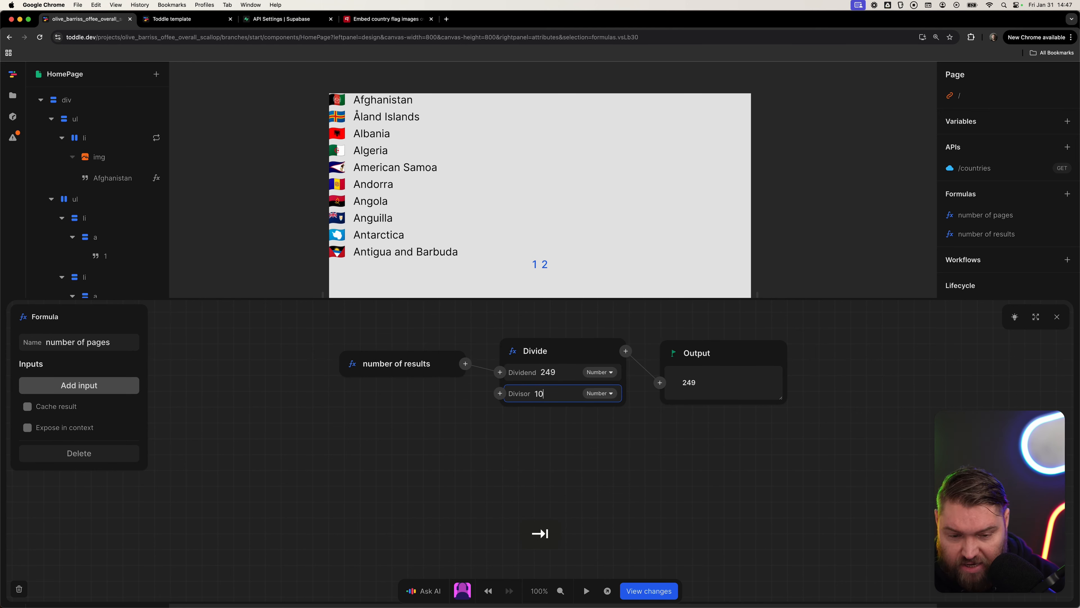
Complete the divisor of 10 and round the divided result up with a Round up node.
type("0")
key("Tab")
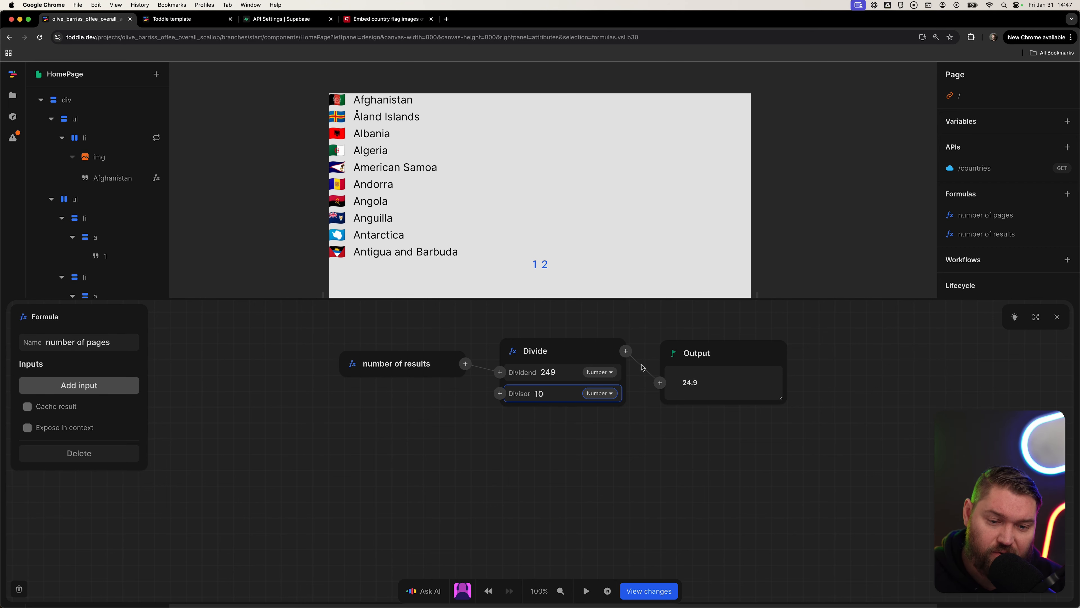
left_click(627, 352)
type("round")
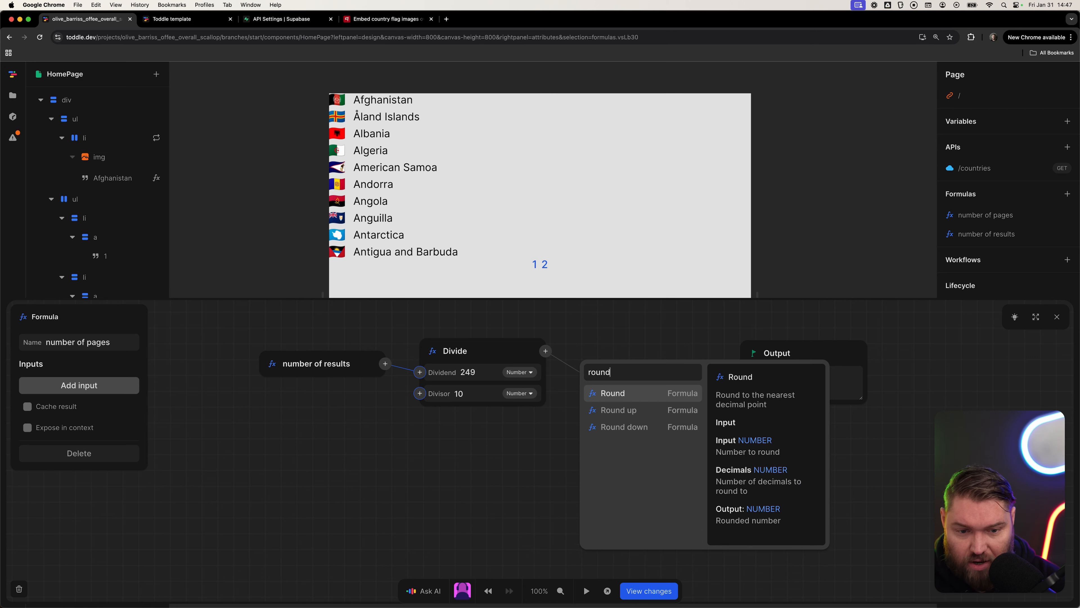
key("Down")
key("Return")
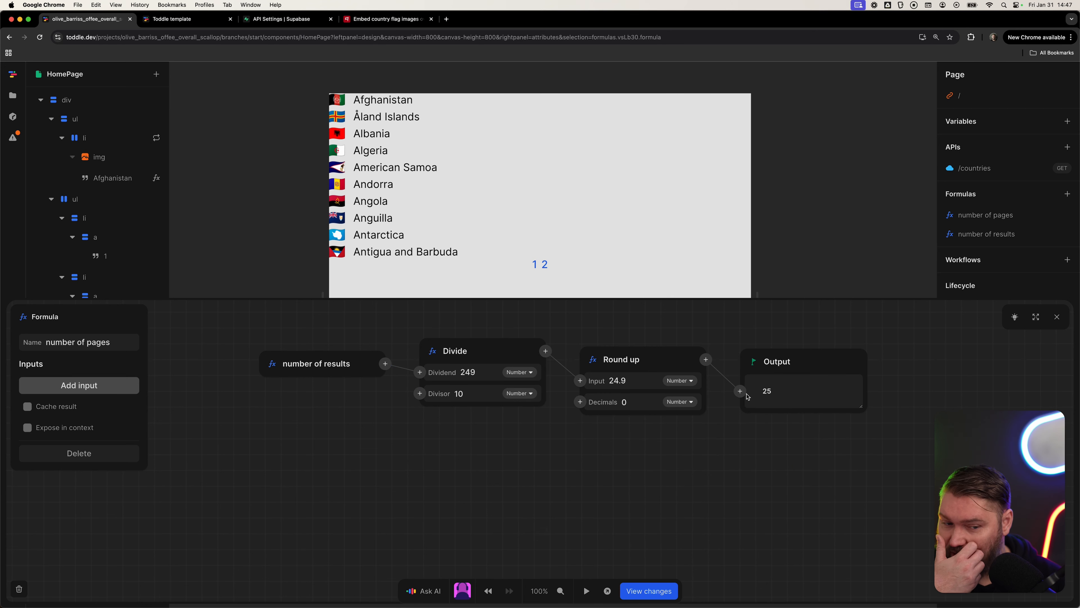
left_click(811, 236)
key("Escape")
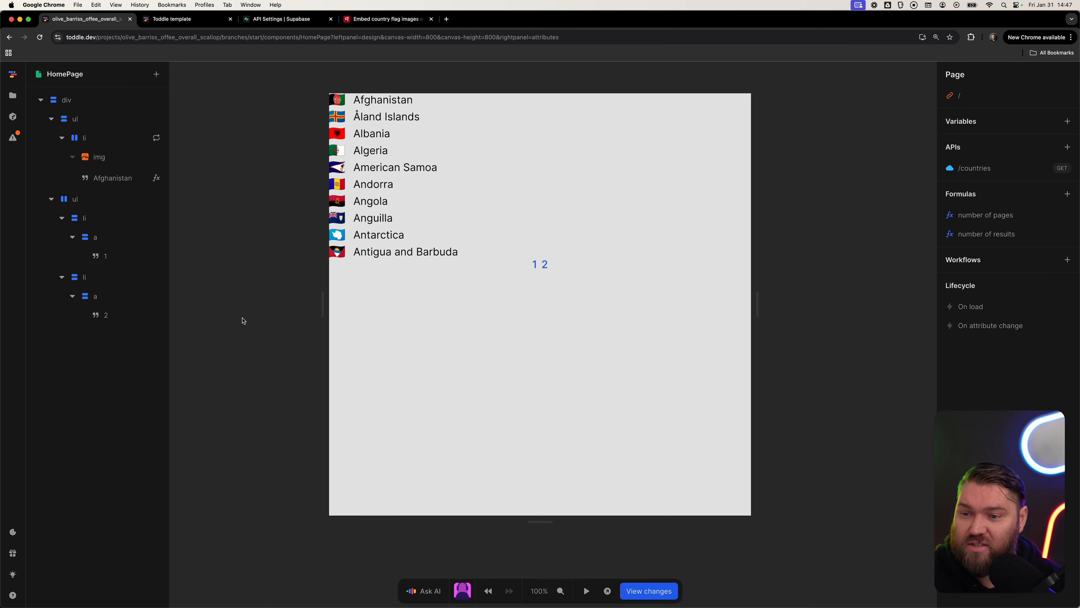
Delete the second page-link list item from the pagination list.
left_click(97, 218)
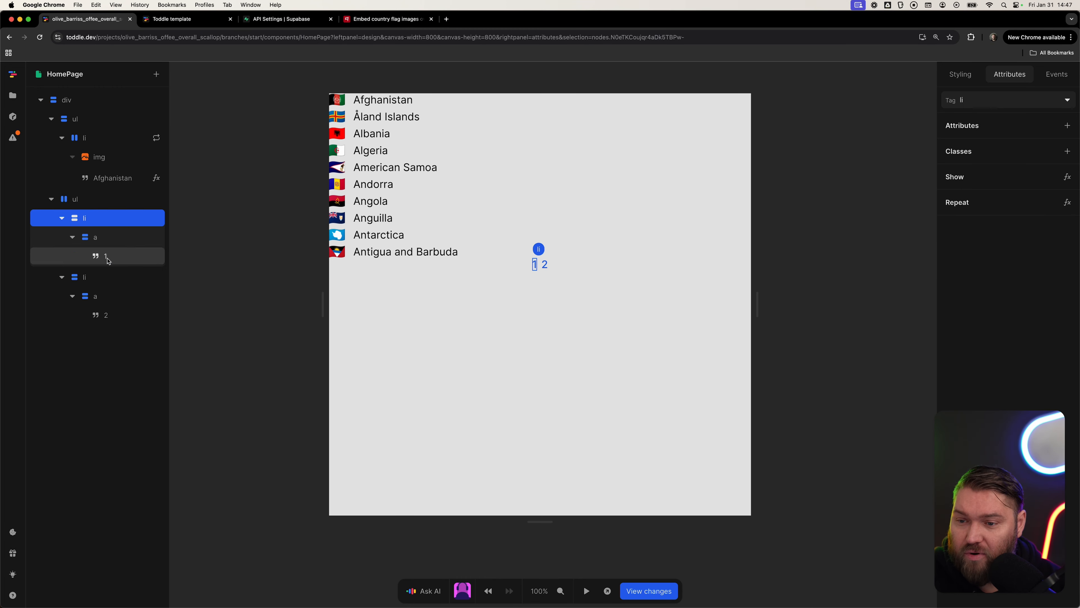
left_click(98, 277)
key("BackSpace")
Repeat the first page-link item over a Range from 1 to the number of pages formula.
left_click(119, 221)
right_click(119, 222)
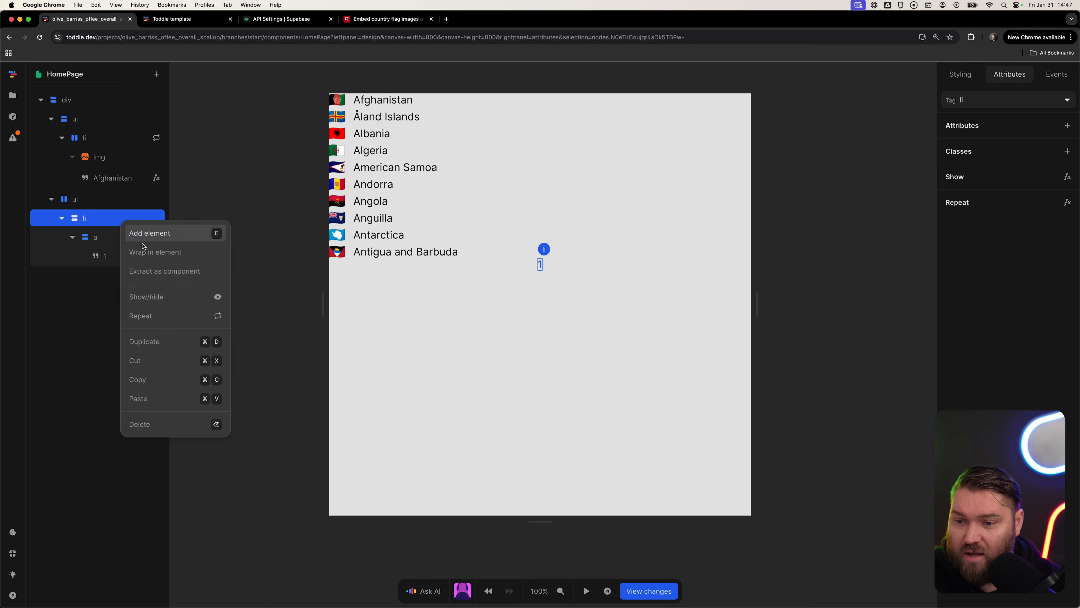
left_click(173, 314)
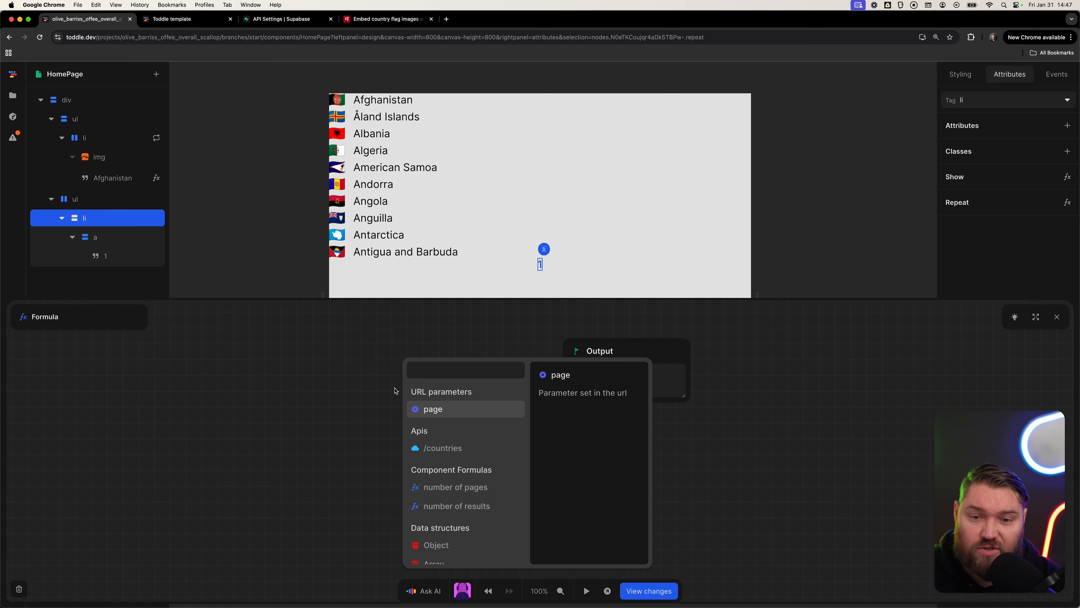
type("ran")
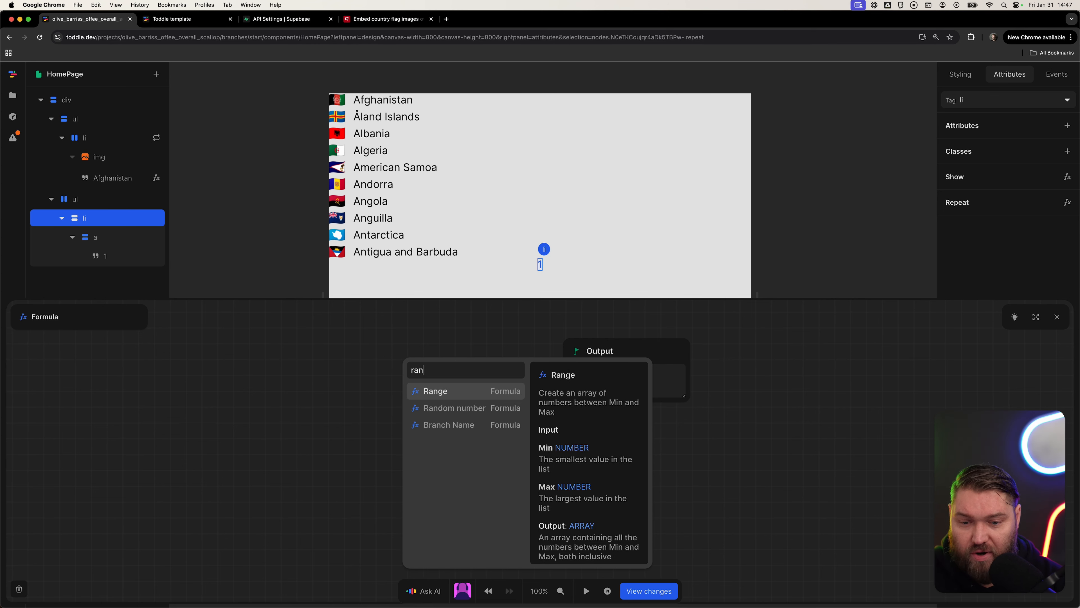
key("Return")
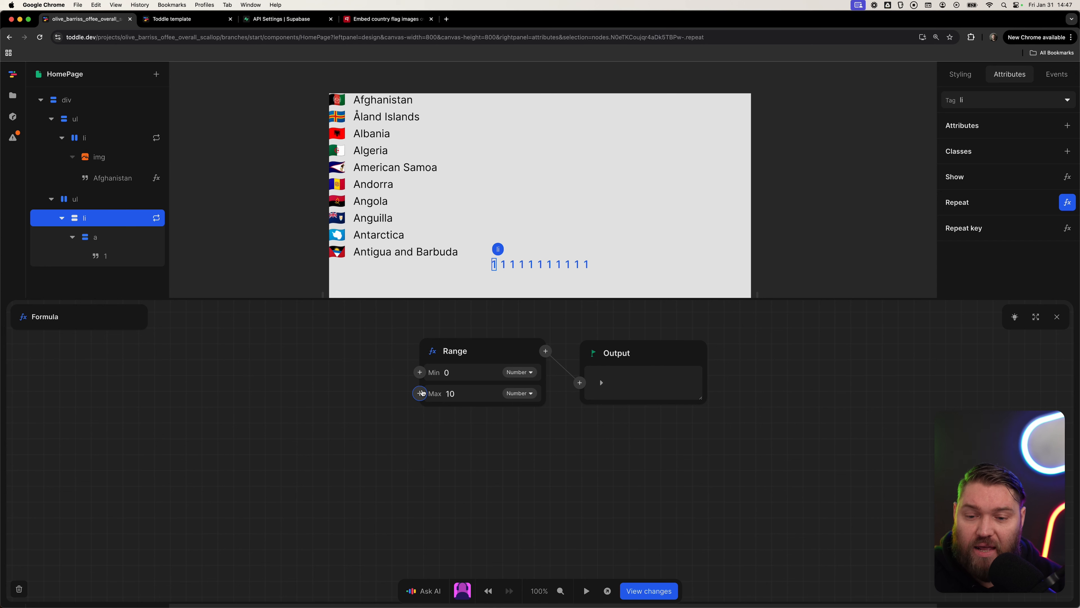
left_click(464, 373)
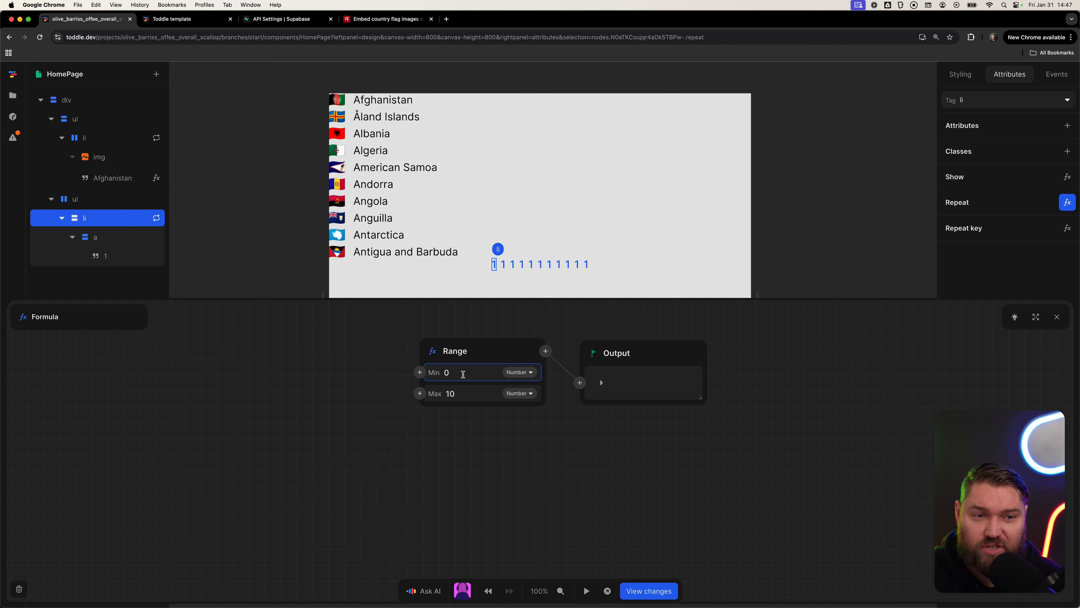
key("BackSpace")
type("1")
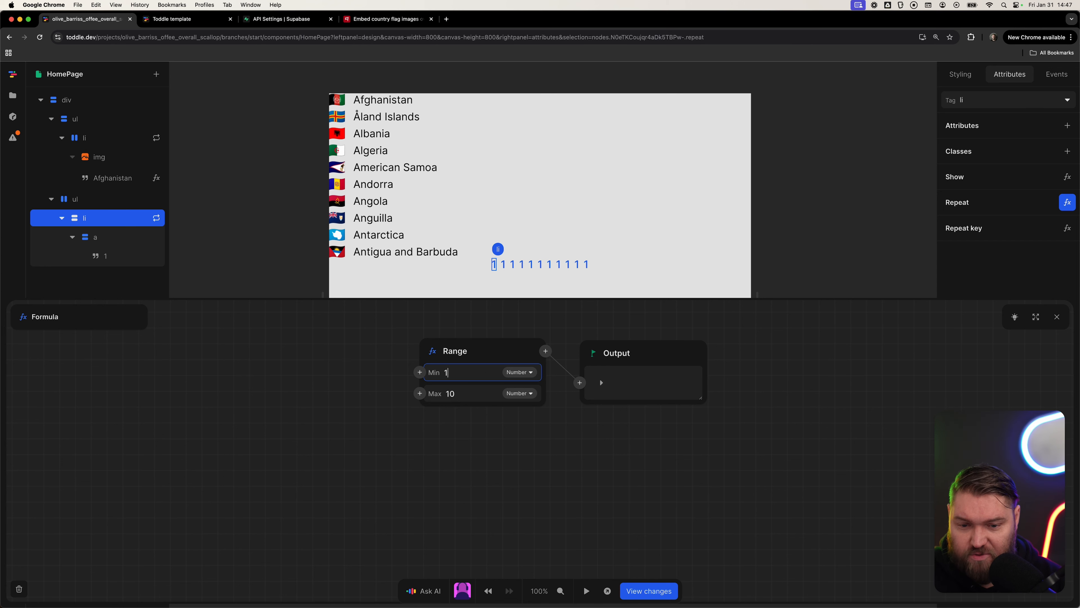
key("Tab")
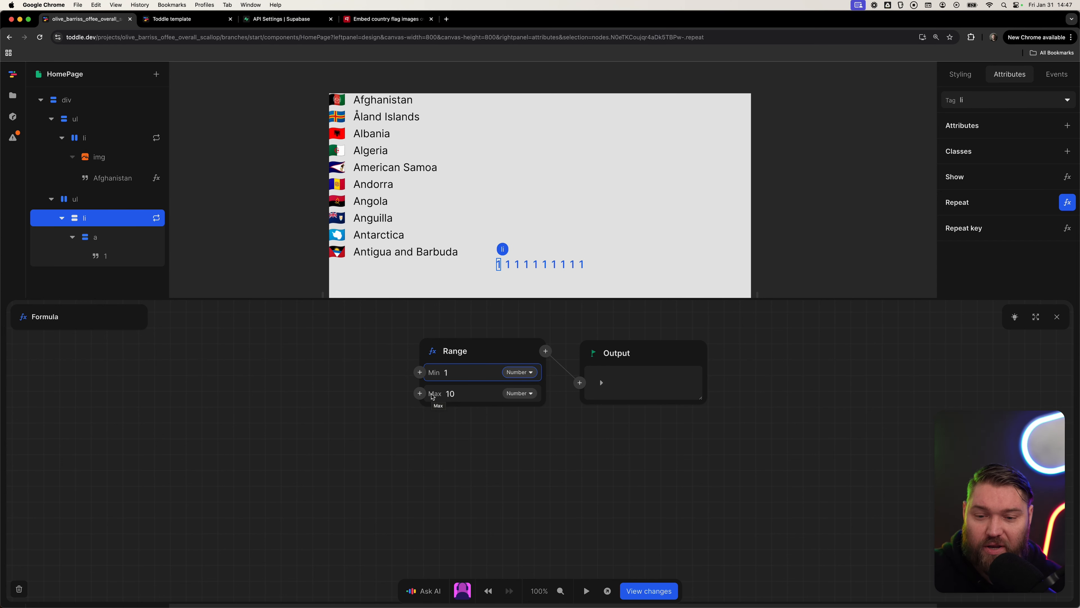
left_click(420, 393)
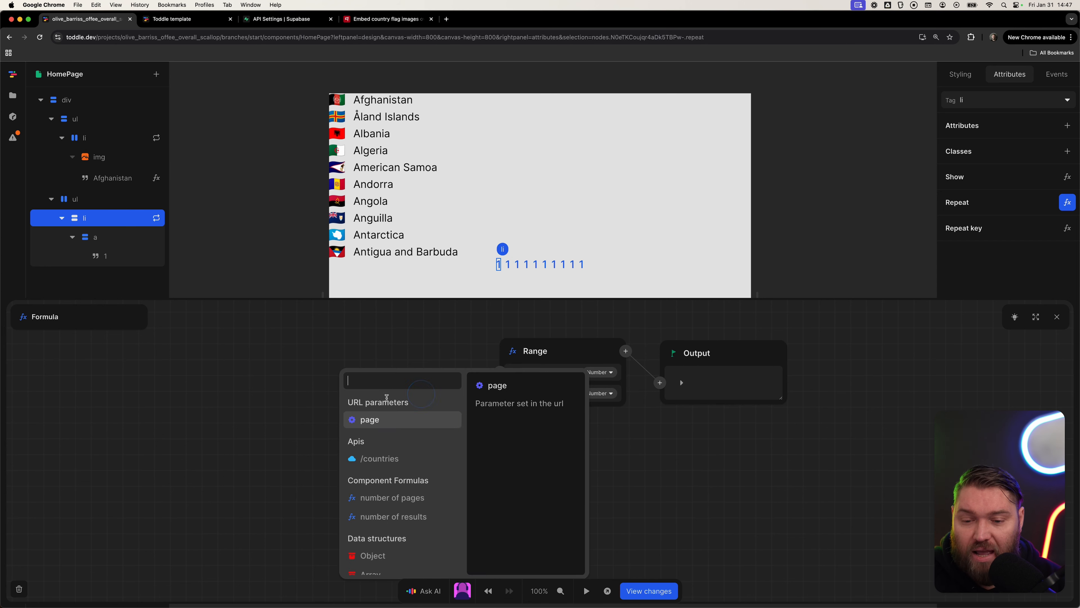
left_click(410, 498)
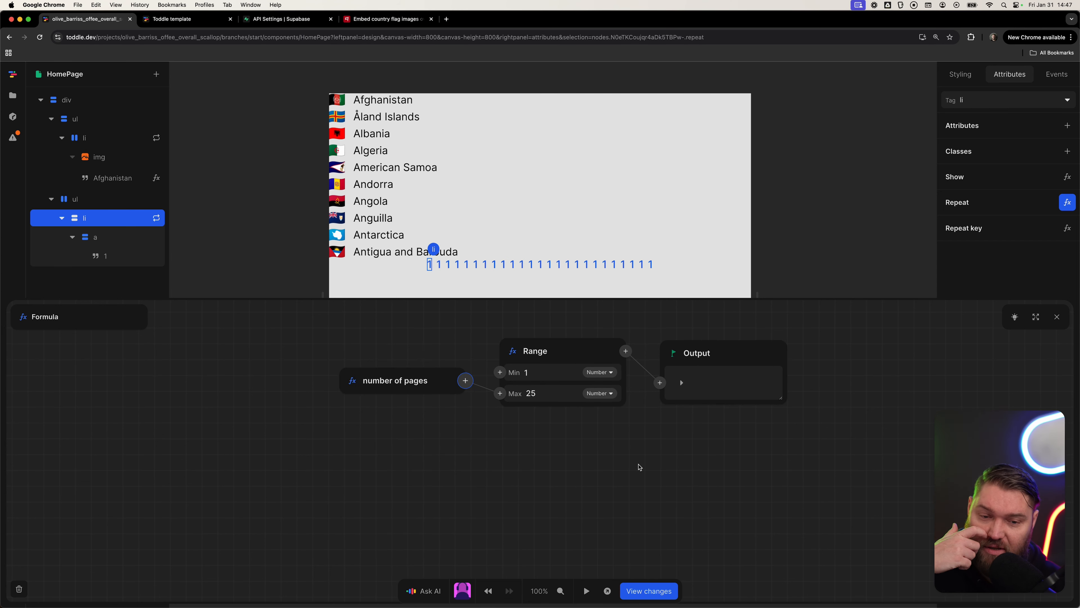
Expand and inspect the full Range output list.
left_click(681, 383)
scroll(704, 458, "down", 5)
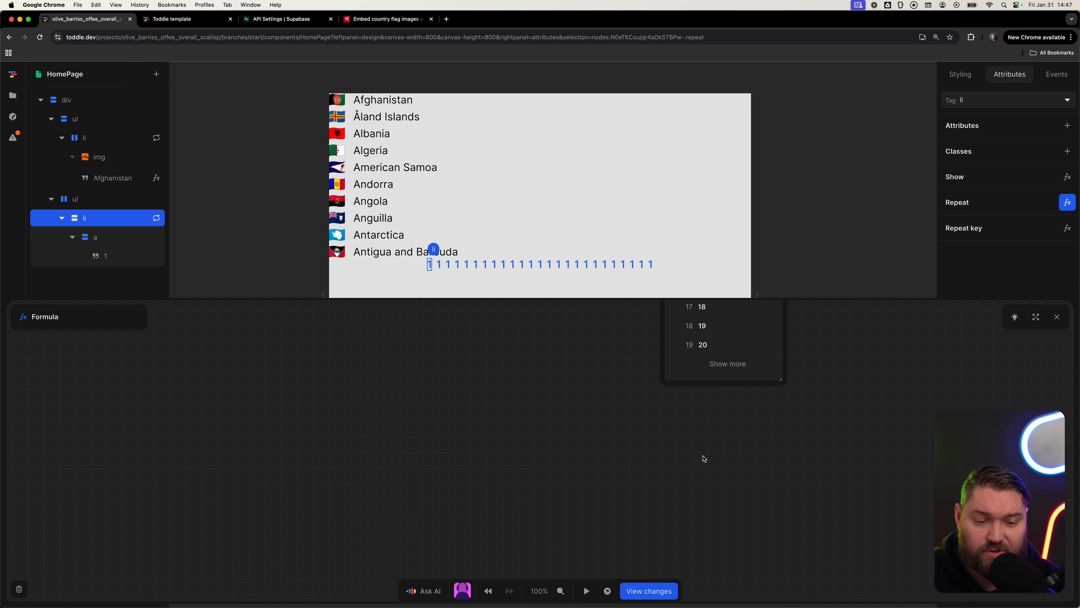
scroll(704, 451, "up", 5)
scroll(735, 375, "down", 8)
scroll(733, 415, "up", 4)
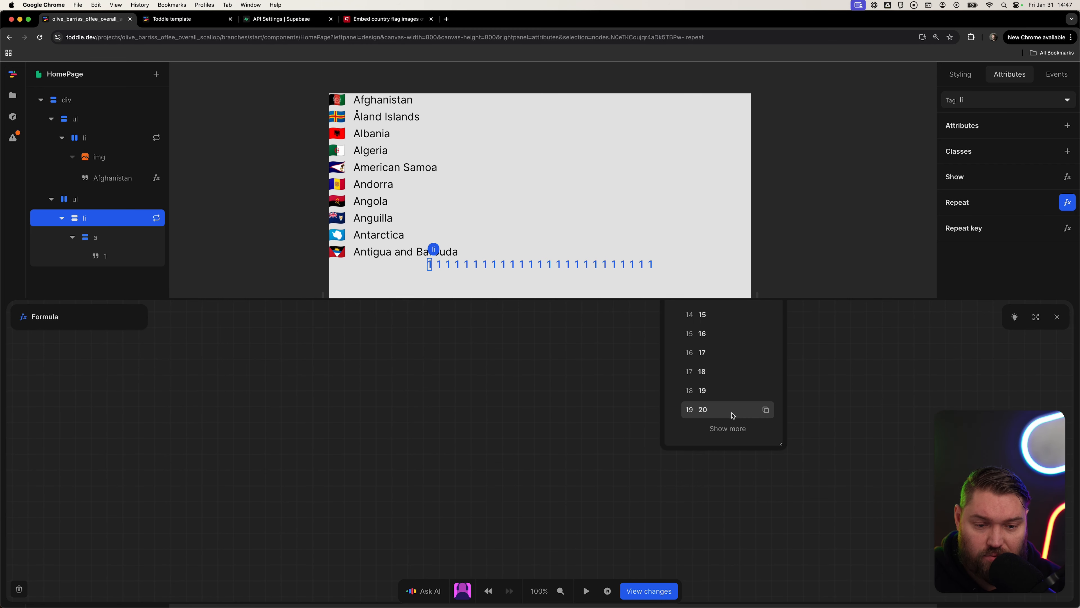
left_click(728, 428)
left_click(866, 431)
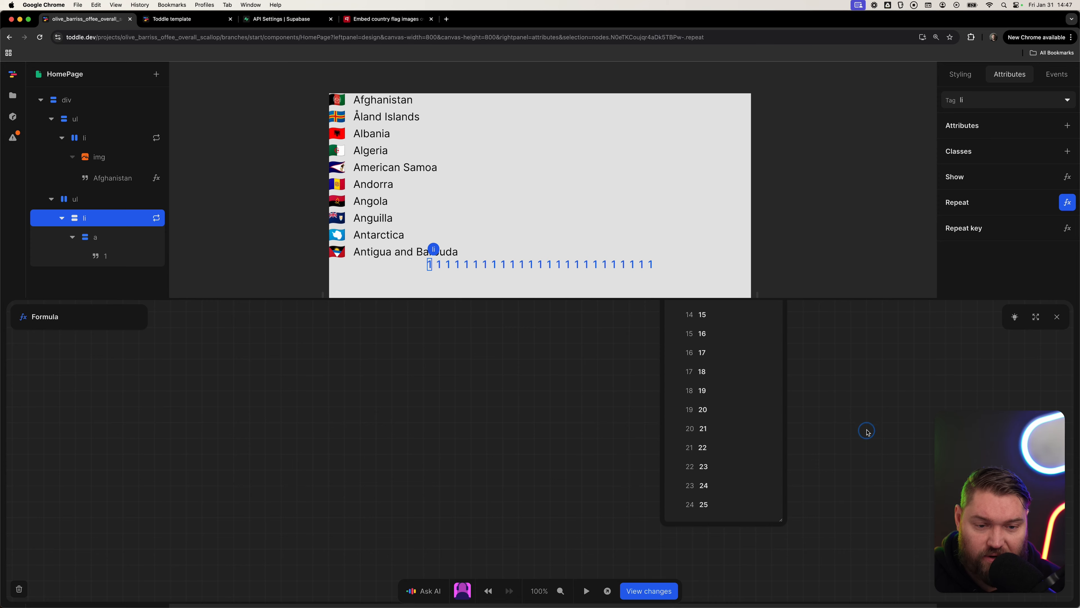
key("Escape")
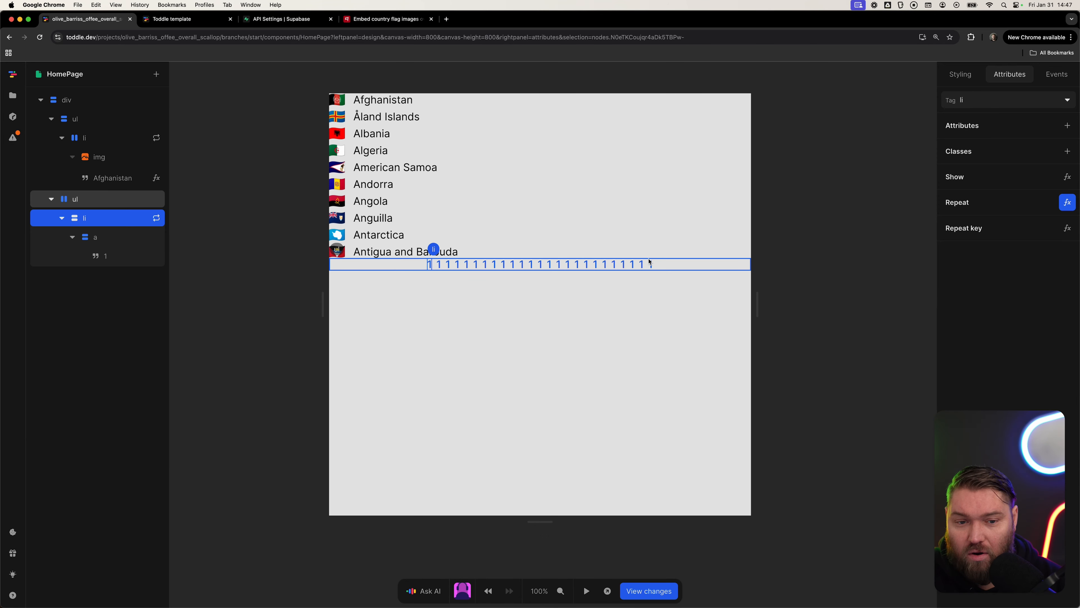
Bind the page link's text to the repeated item.
left_click(124, 259)
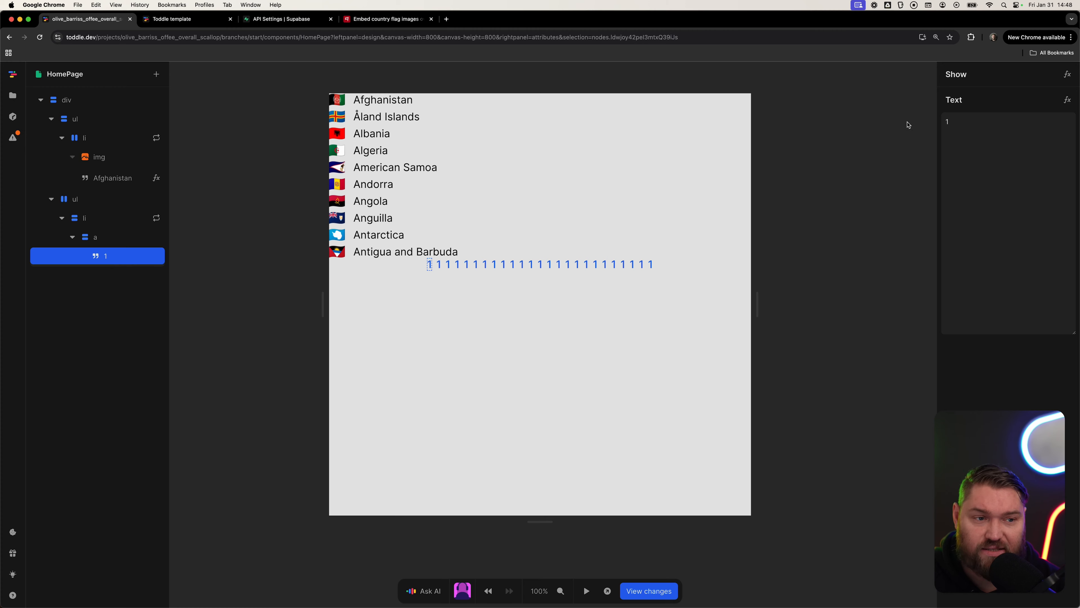
left_click(1068, 100)
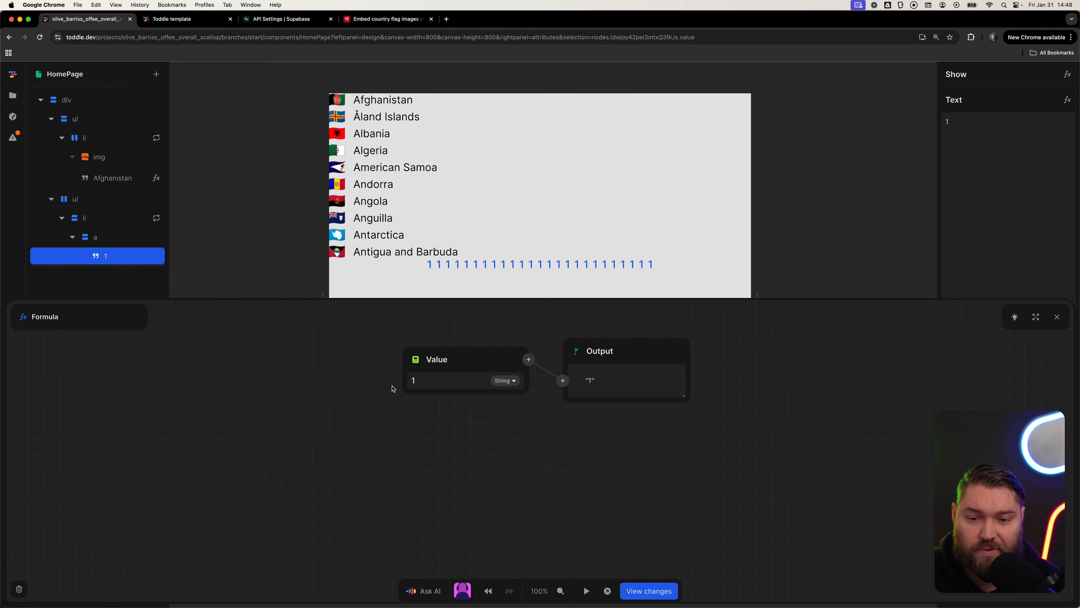
left_click(413, 363)
left_click(435, 394)
key("Escape")
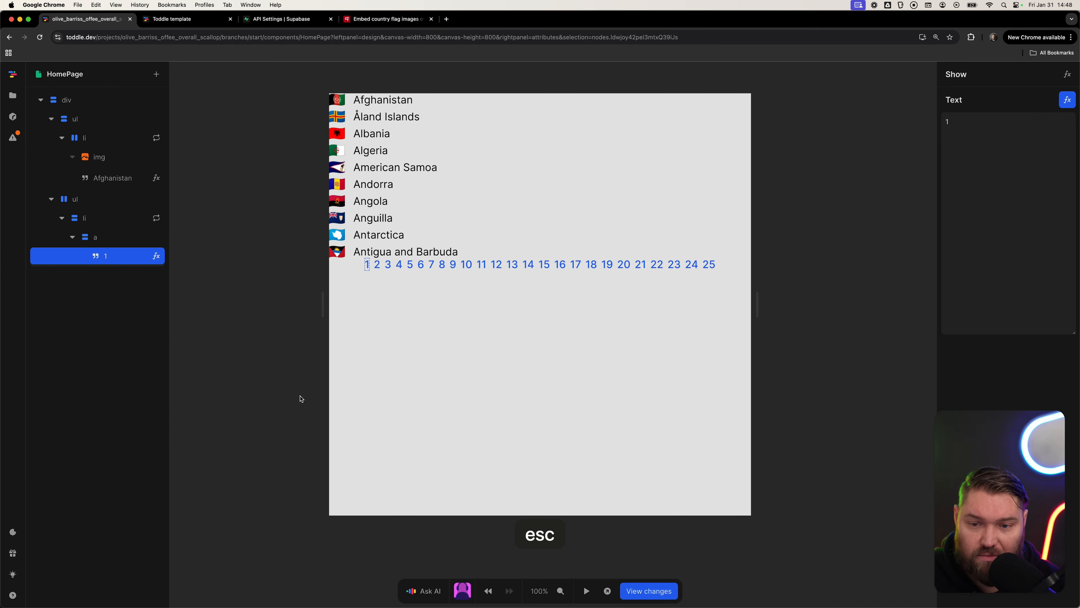
Set the link's href to concatenate ?page= with the repeated item.
left_click(114, 238)
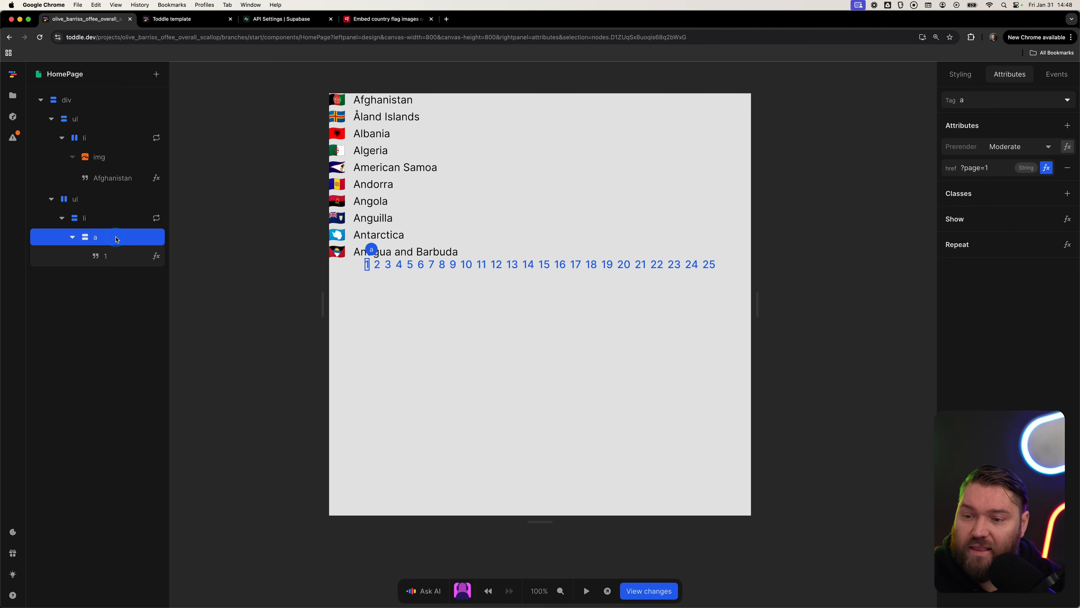
left_click(1047, 167)
left_click(420, 393)
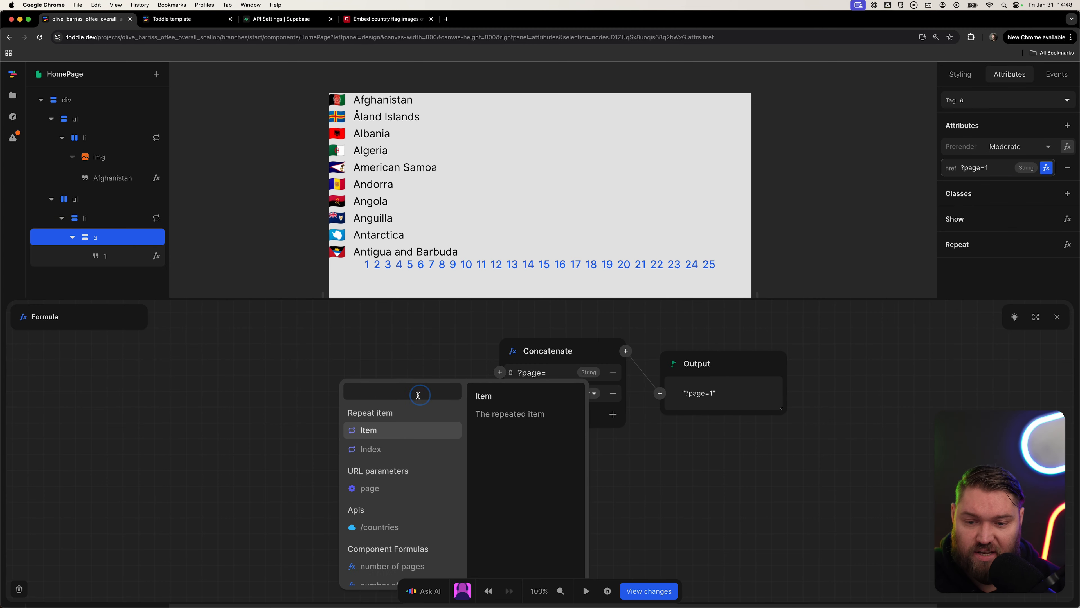
left_click(374, 429)
key("Escape")
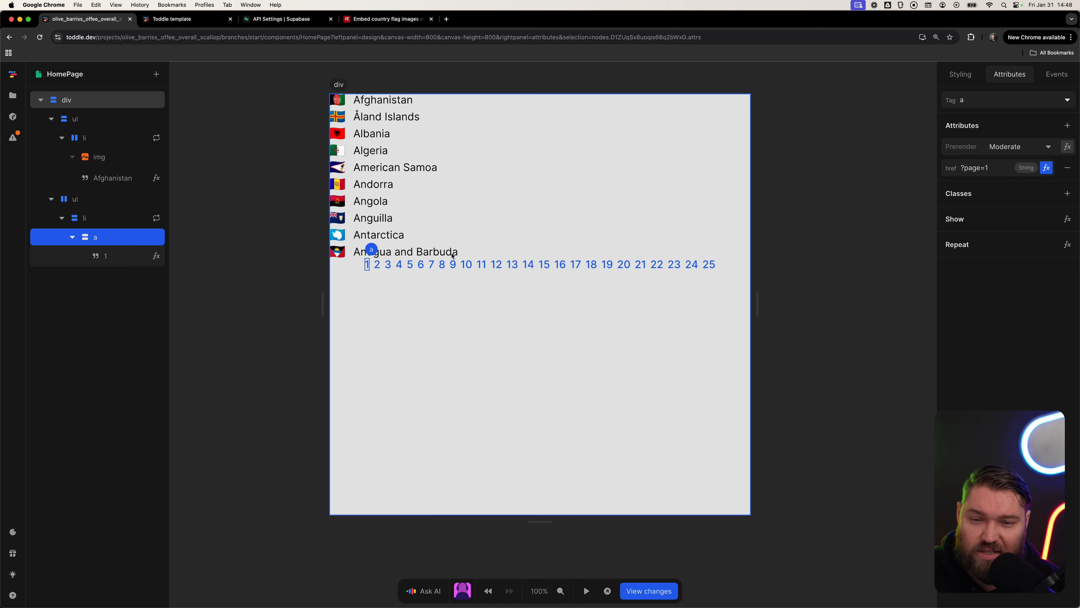
Remove the default link color from the page link's text styling.
left_click(960, 74)
scroll(1018, 252, "down", 6)
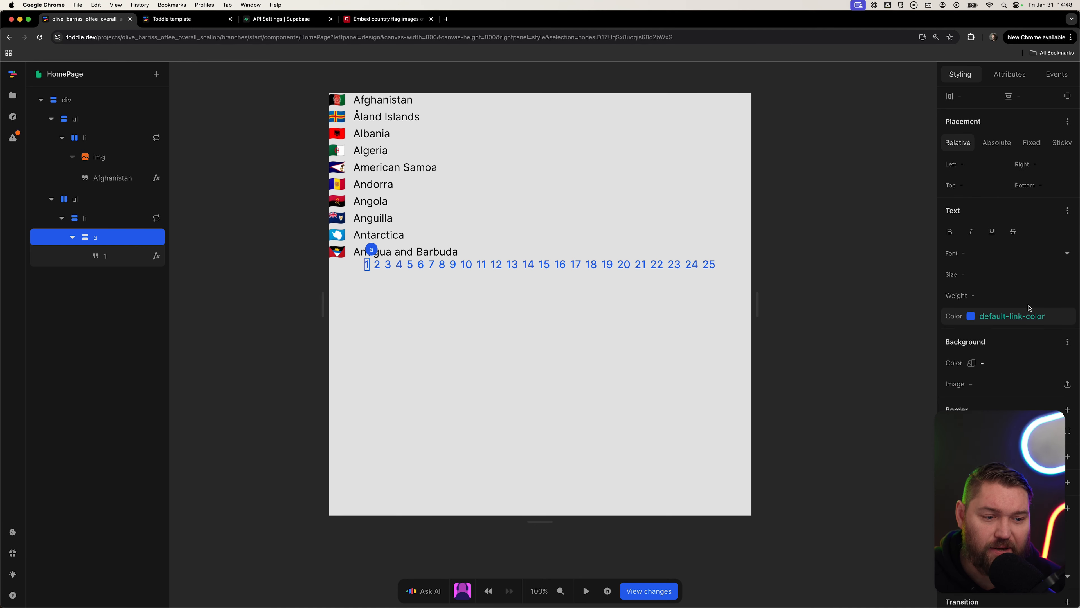
left_click(1048, 314)
key("Escape")
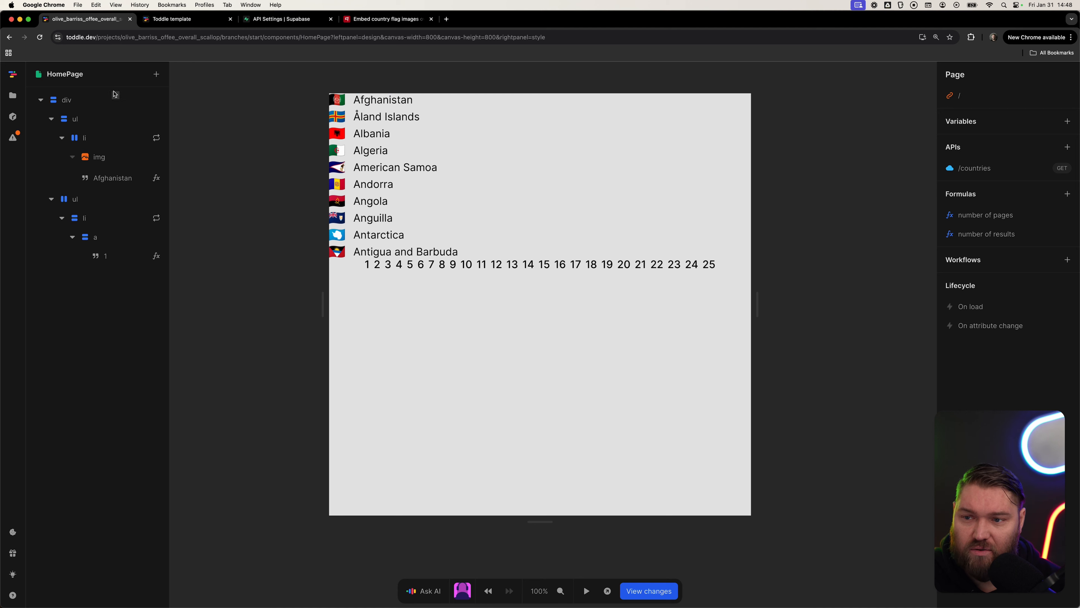
Set the root div's gap to 32 px and its horizontal and vertical padding to 32 px.
left_click(517, 284)
left_click(967, 326)
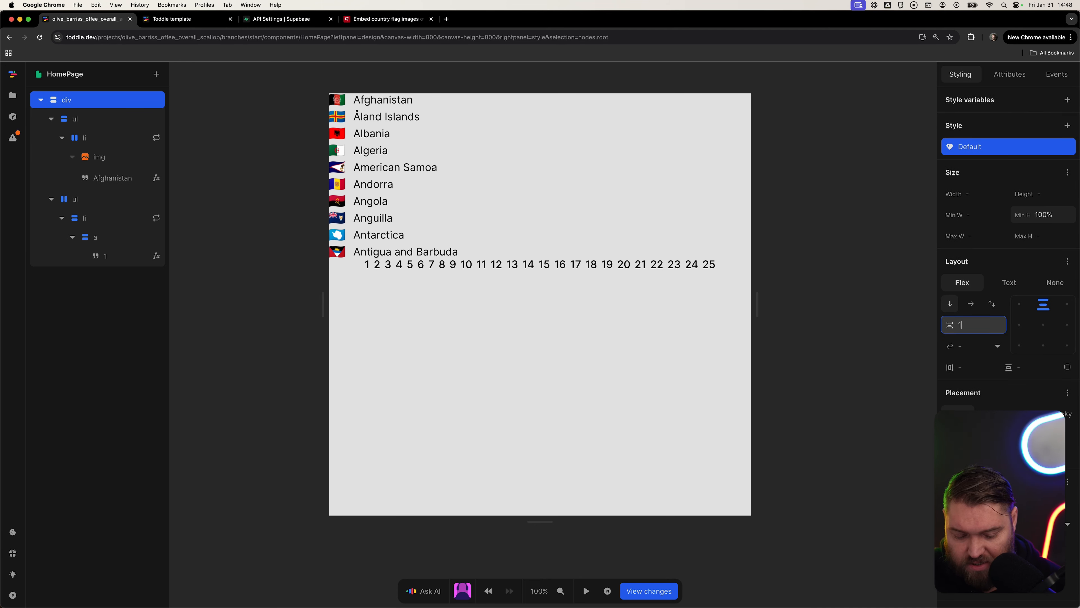
type("32")
left_click(967, 365)
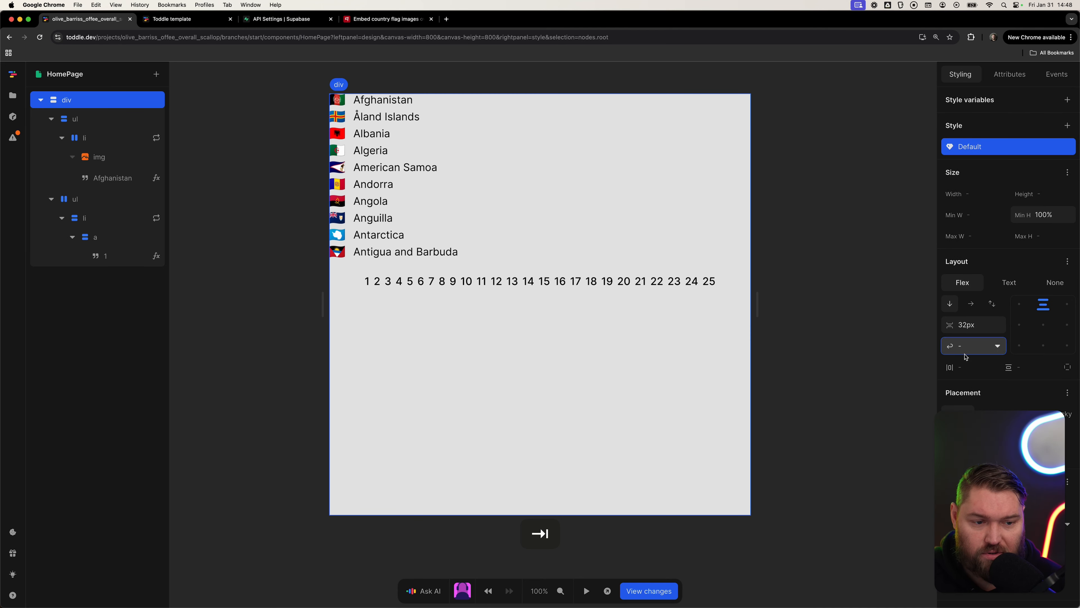
type("23")
key("BackSpace")
key("BackSpace")
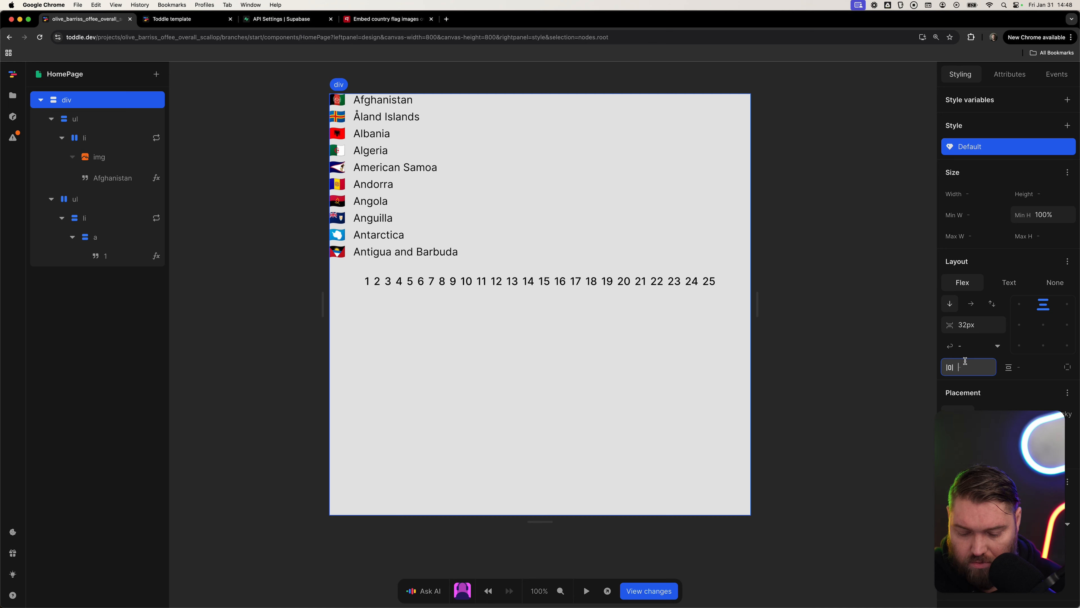
key("BackSpace")
type("2")
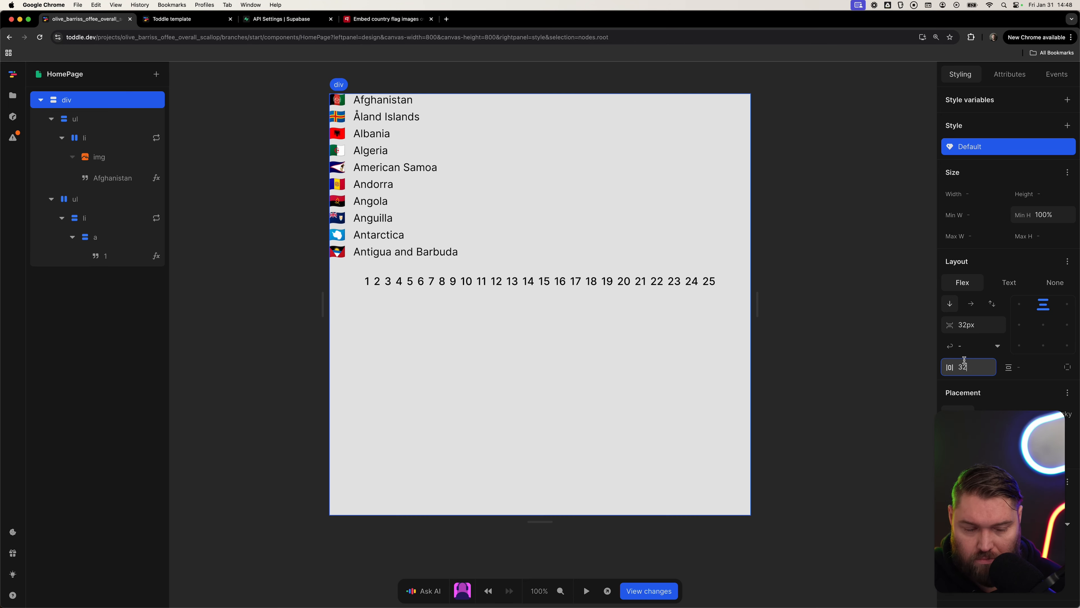
key("Tab")
type("32")
key("Tab")
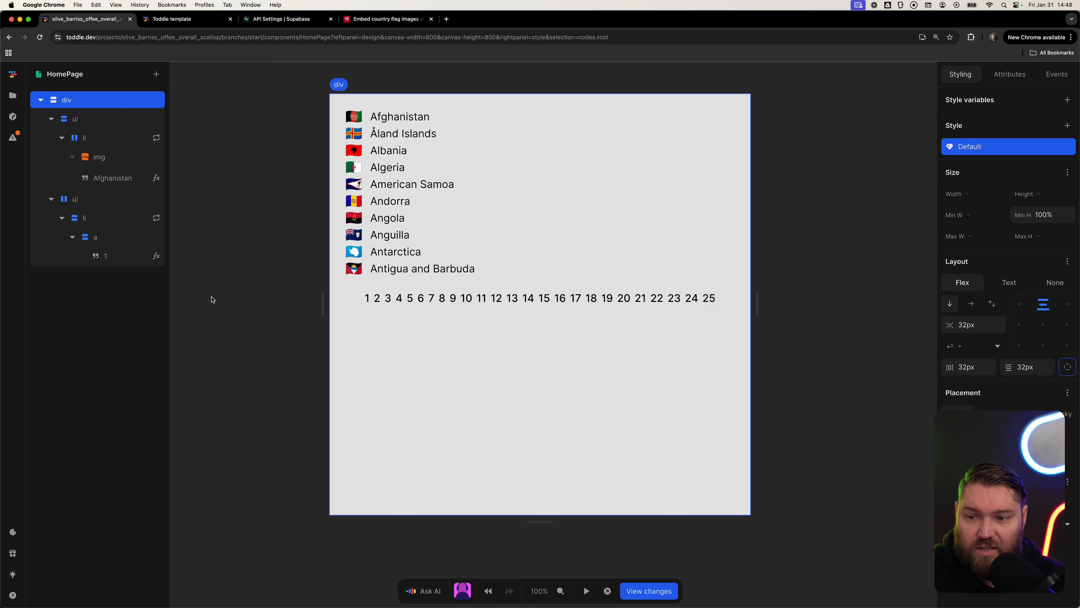
Add a class named current to the repeated page-link list item.
left_click(97, 219)
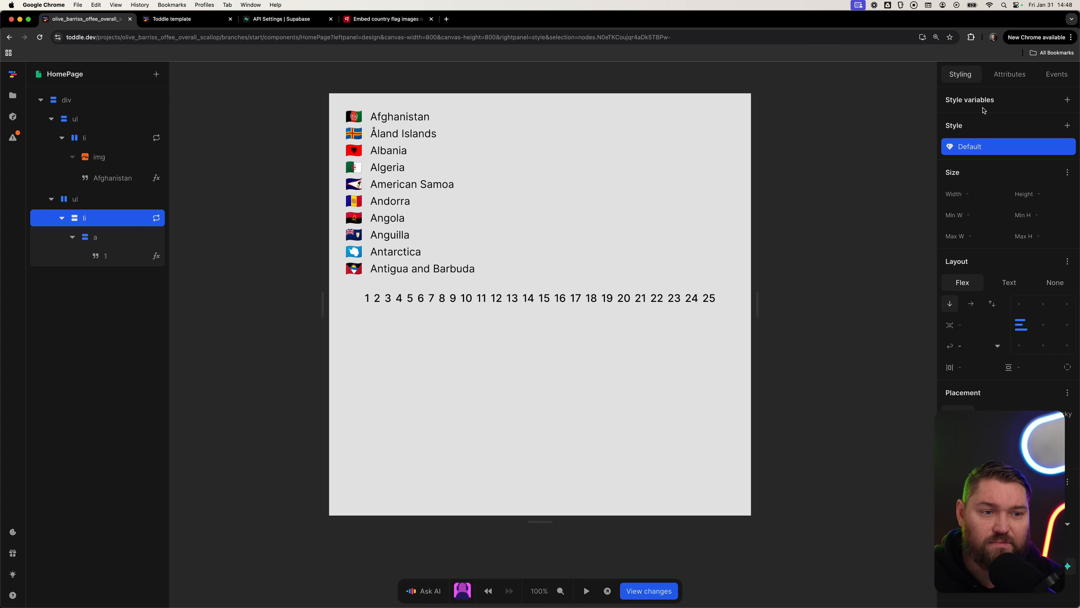
left_click(1010, 74)
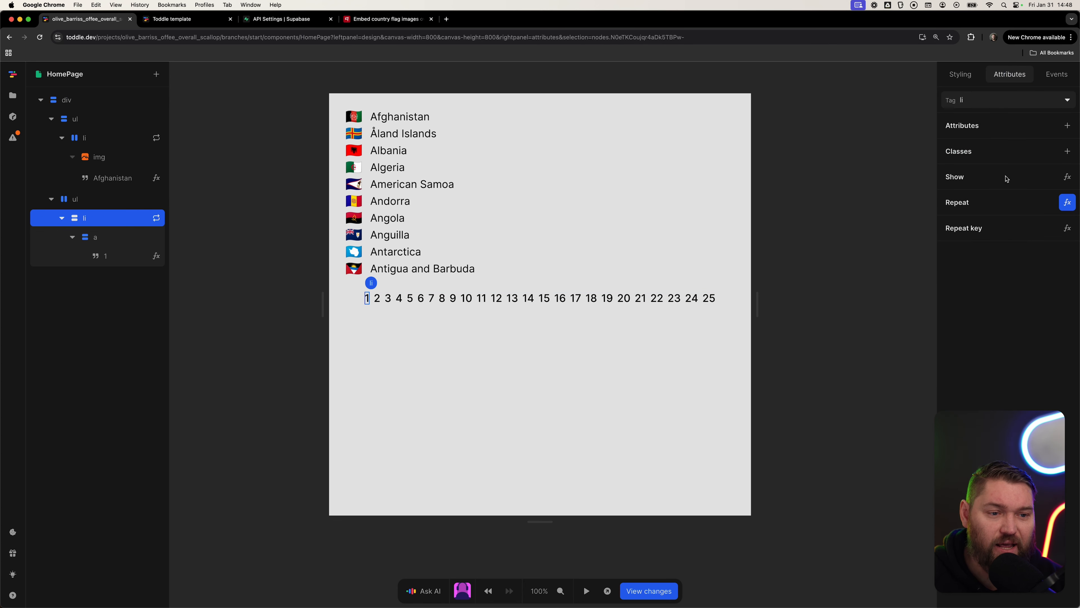
left_click(1067, 151)
left_click(995, 173)
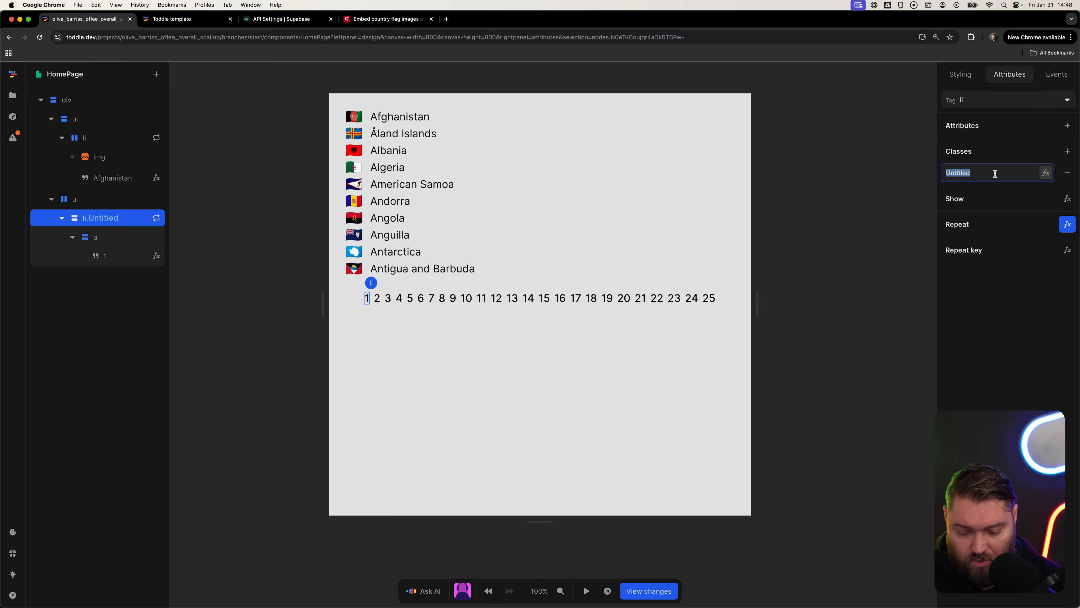
type("current")
key("Tab")
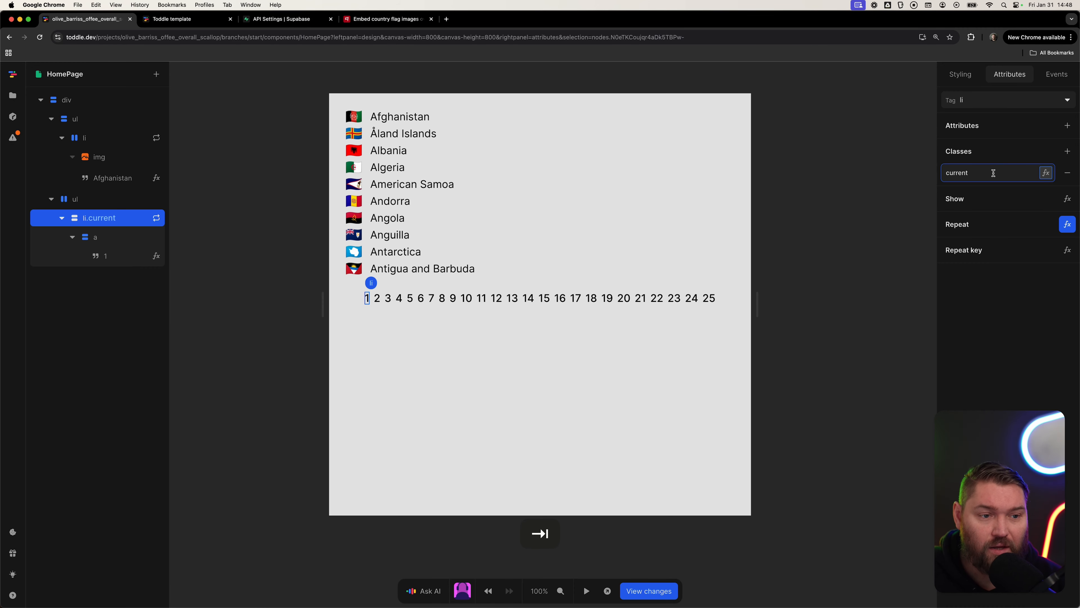
Make the current class conditional on an Equals formula comparing the repeated item with the page URL parameter.
key("Return")
left_click(415, 361)
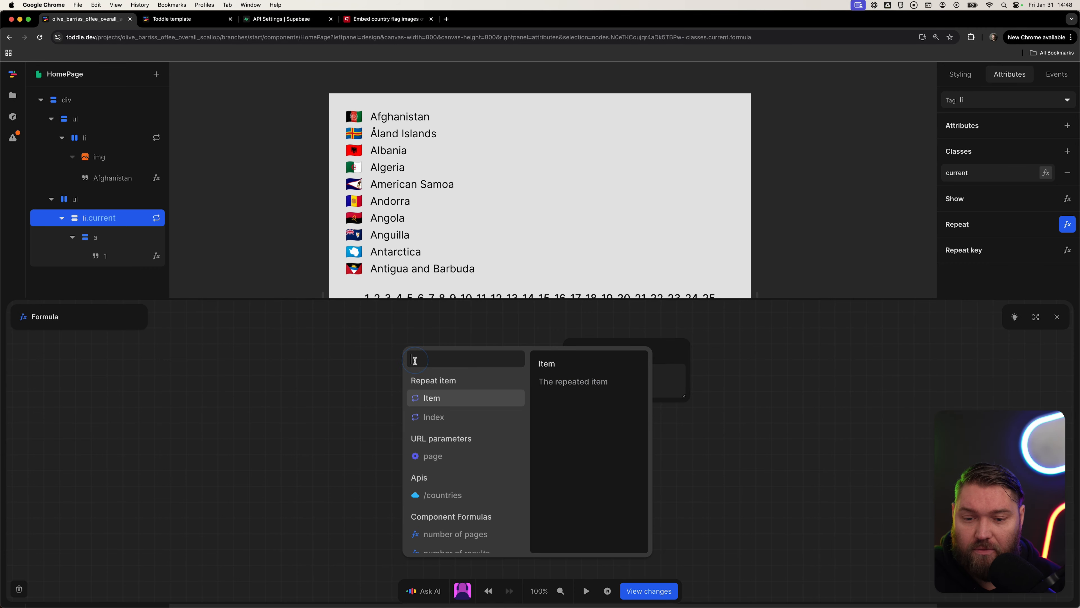
left_click(442, 399)
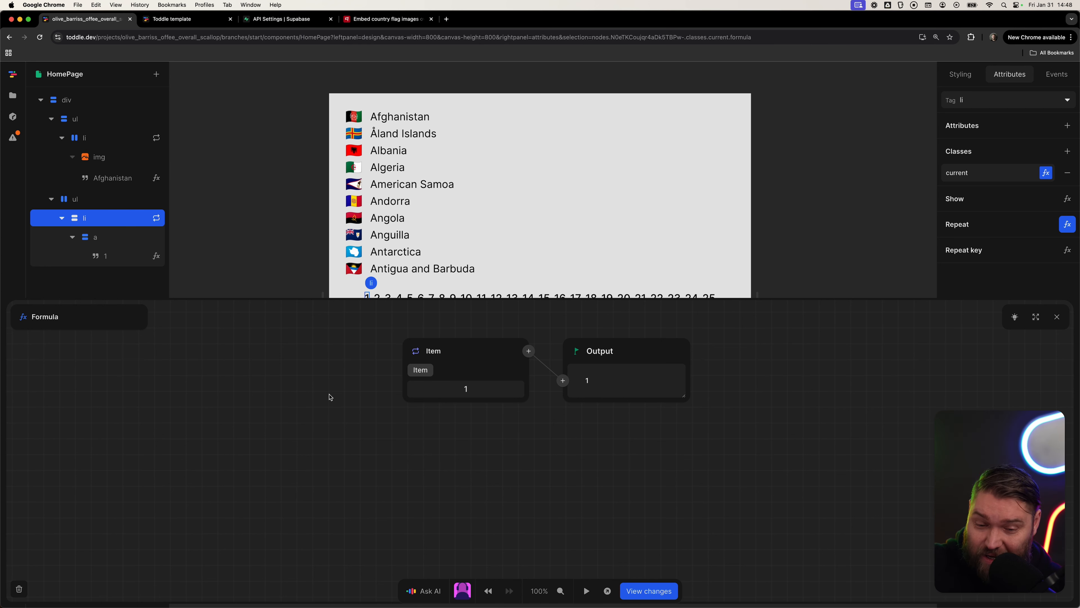
left_click(542, 360)
type("eq")
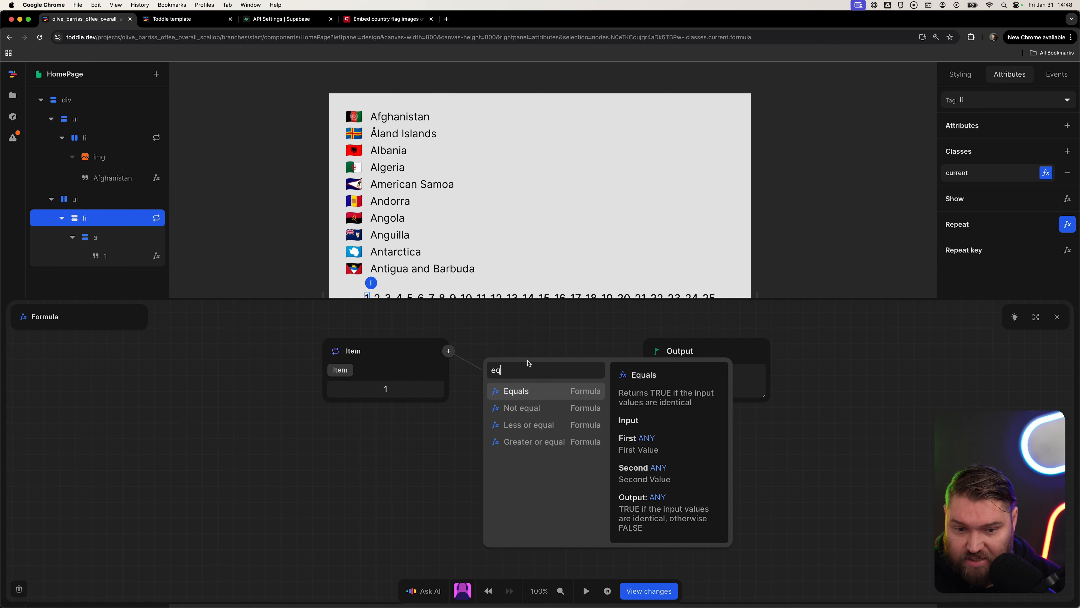
left_click(535, 392)
left_click_drag(500, 411, 462, 423)
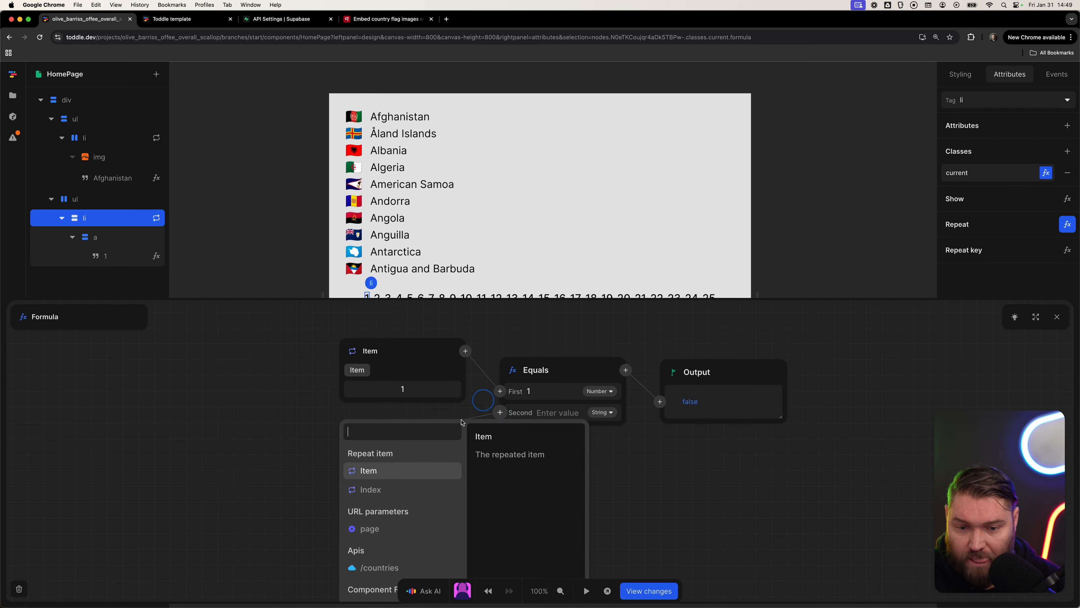
left_click(383, 531)
Insert a Default to formula on the page parameter with a fallback value of 1.
left_click(448, 433)
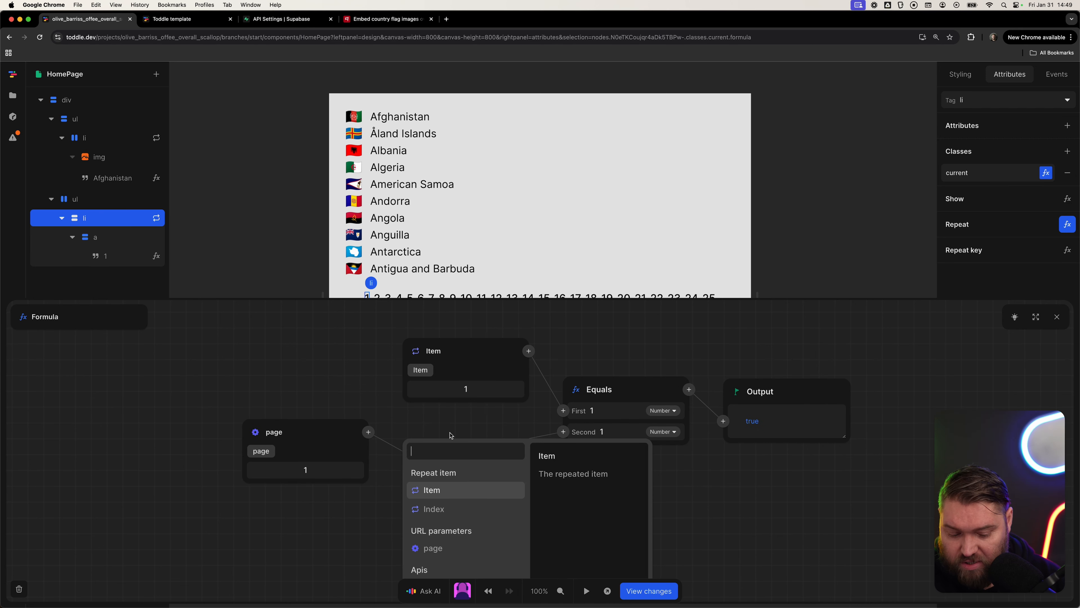
type("default")
key("Return")
key("Tab")
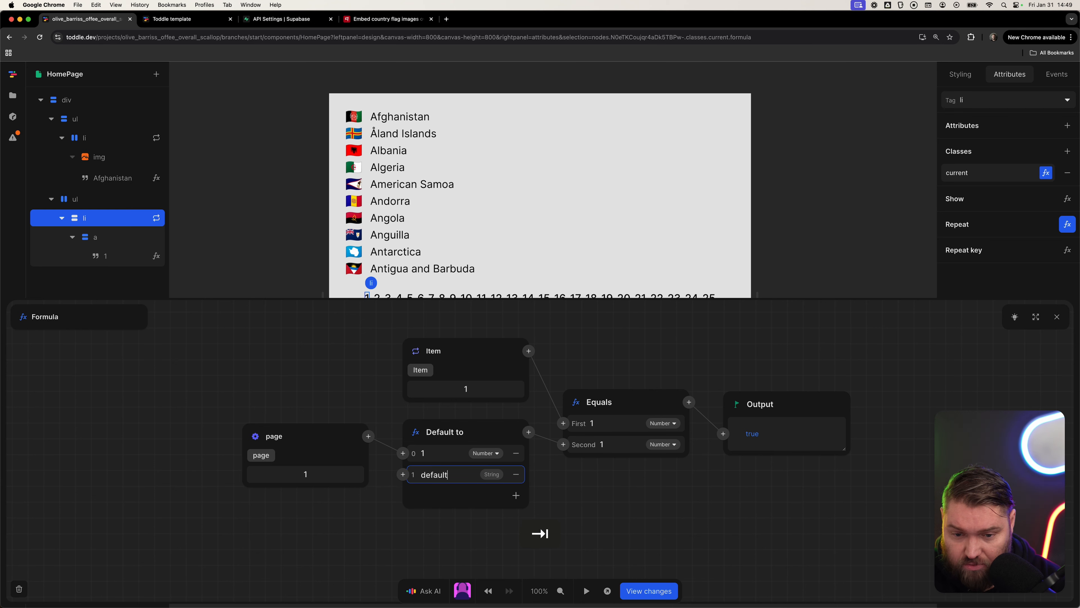
key("super+BackSpace")
type("1")
key("Tab")
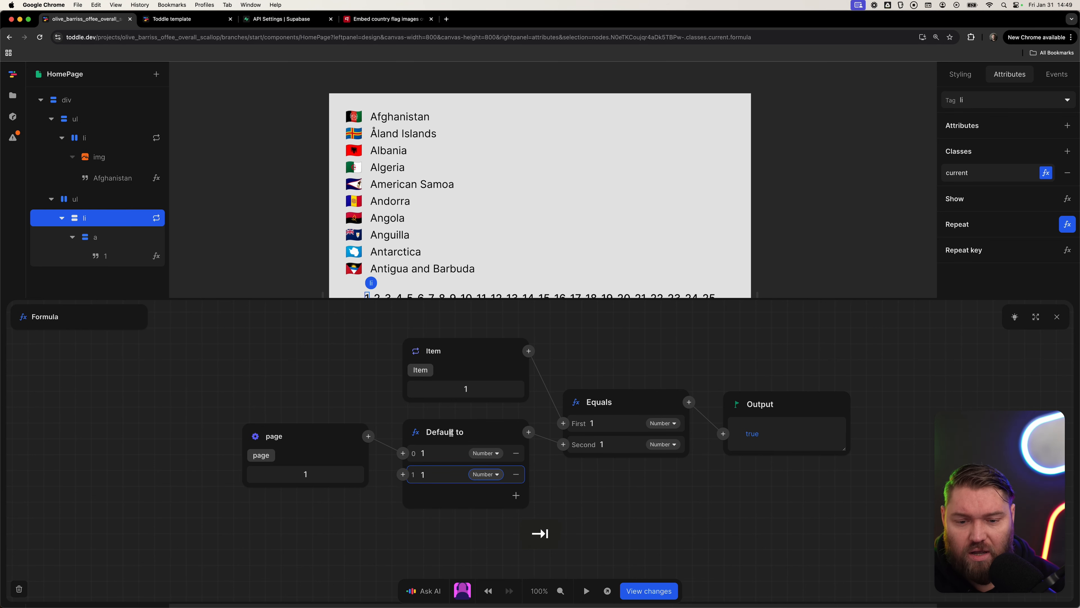
Convert the defaulted page value to a Number before the Equals comparison and close the formula editor.
left_click(522, 433)
type("number")
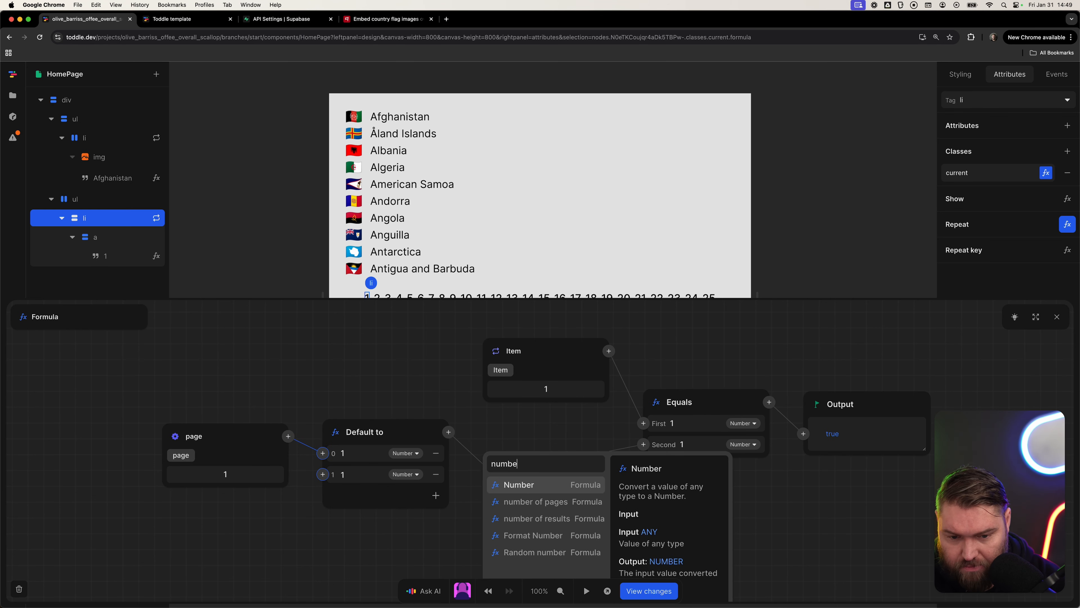
key("Return")
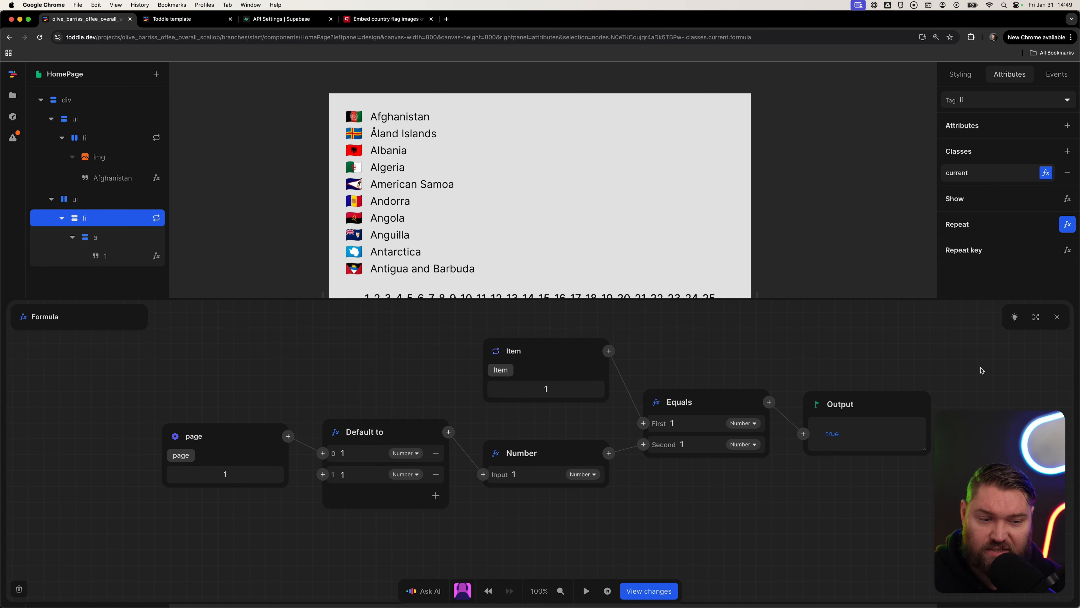
left_click(1057, 317)
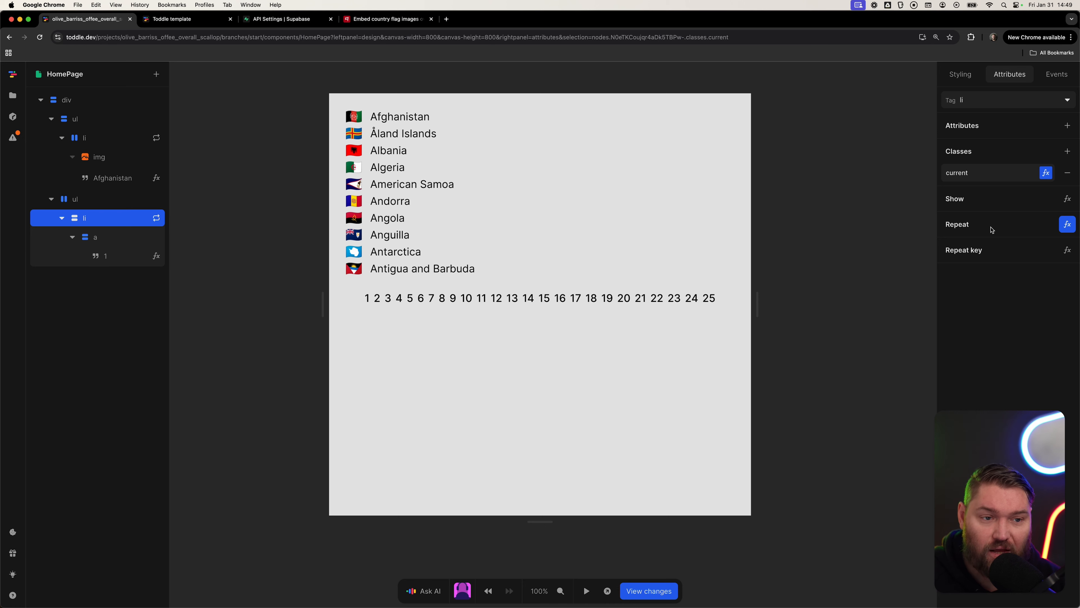
Add a style variant for the current class on the page-link list item.
left_click(961, 76)
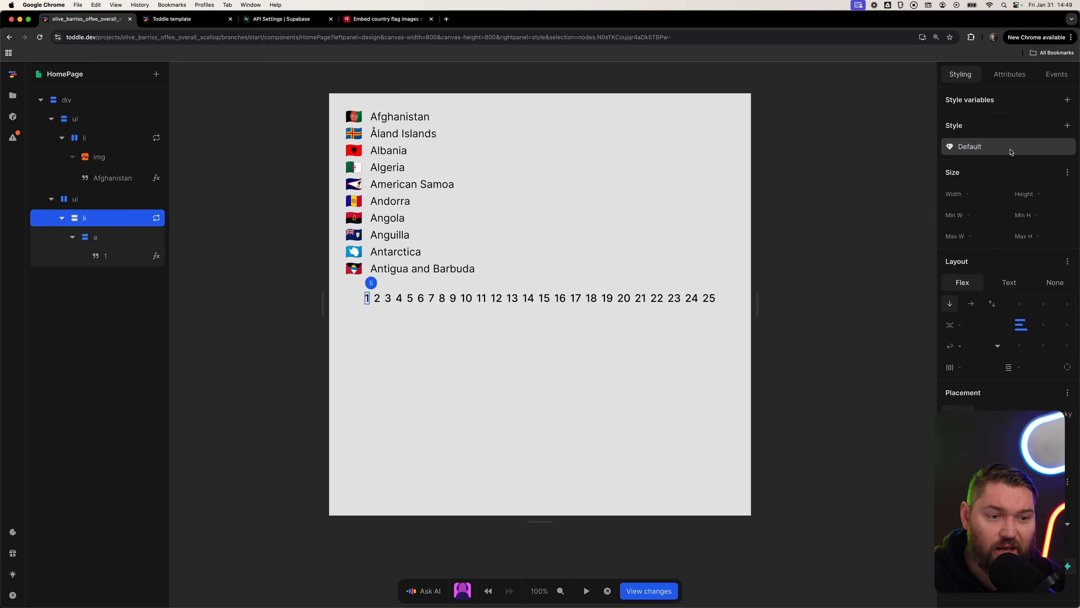
left_click(1068, 126)
left_click(1008, 272)
type("current")
key("Return")
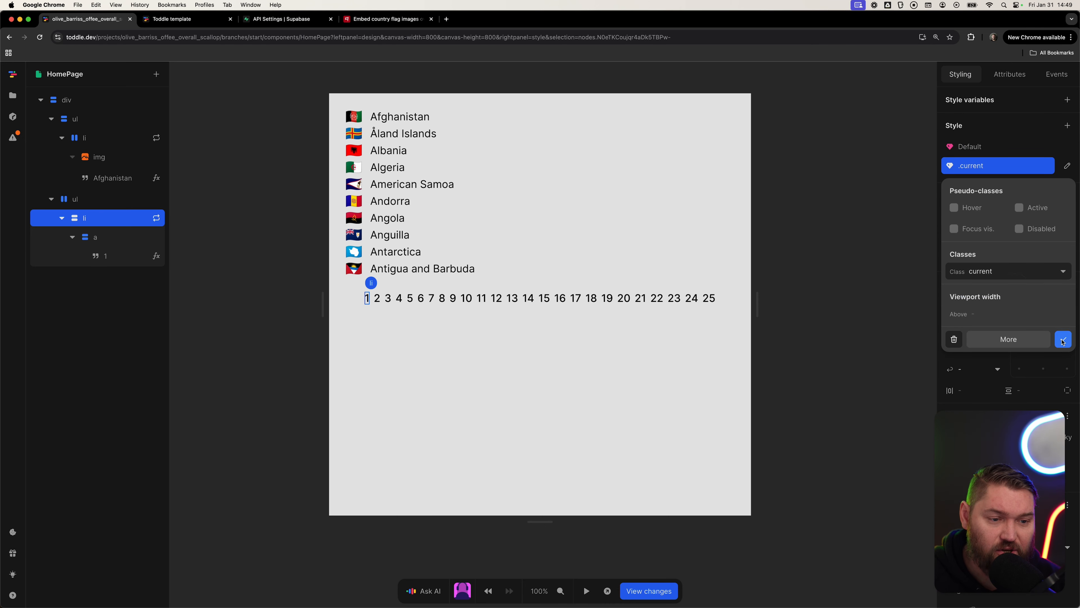
left_click(1063, 339)
Set the current variant's text color to blue-600 and open the page preview.
scroll(1052, 362, "down", 7)
left_click(978, 326)
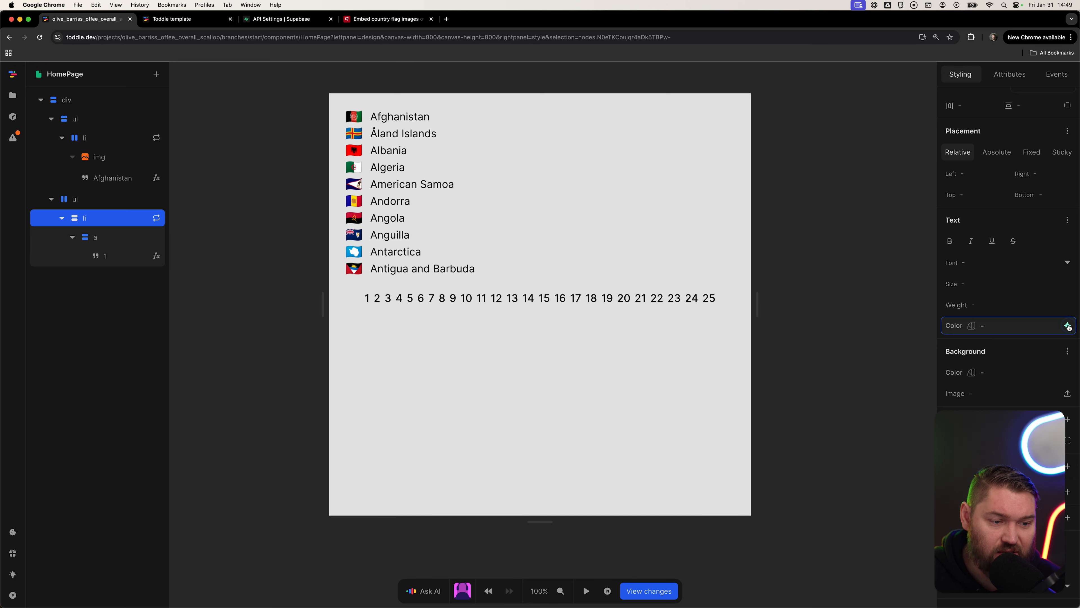
type("blue")
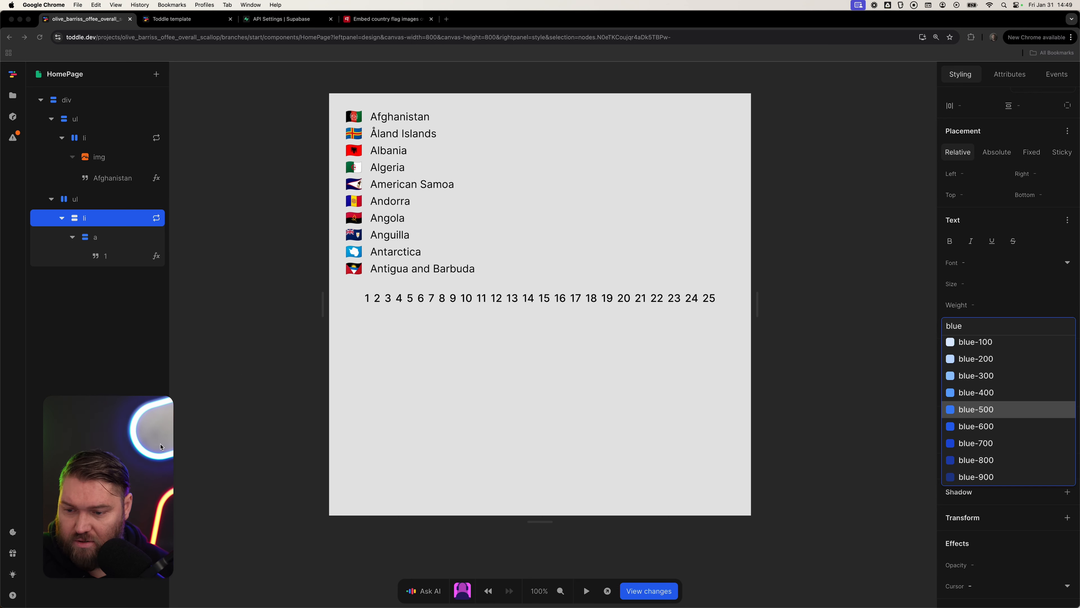
left_click(1003, 427)
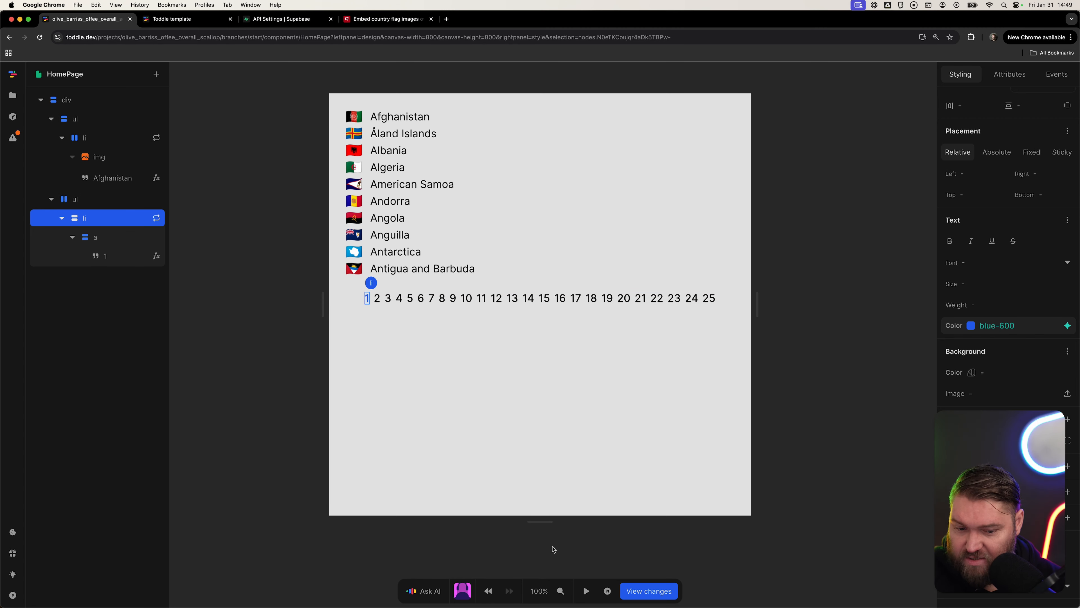
left_click(608, 592)
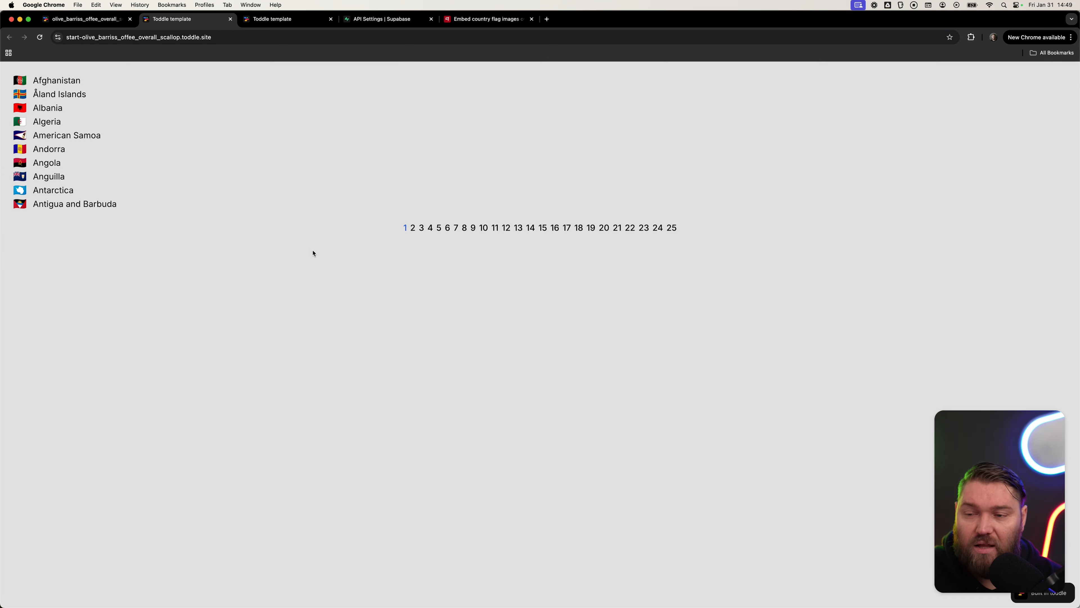